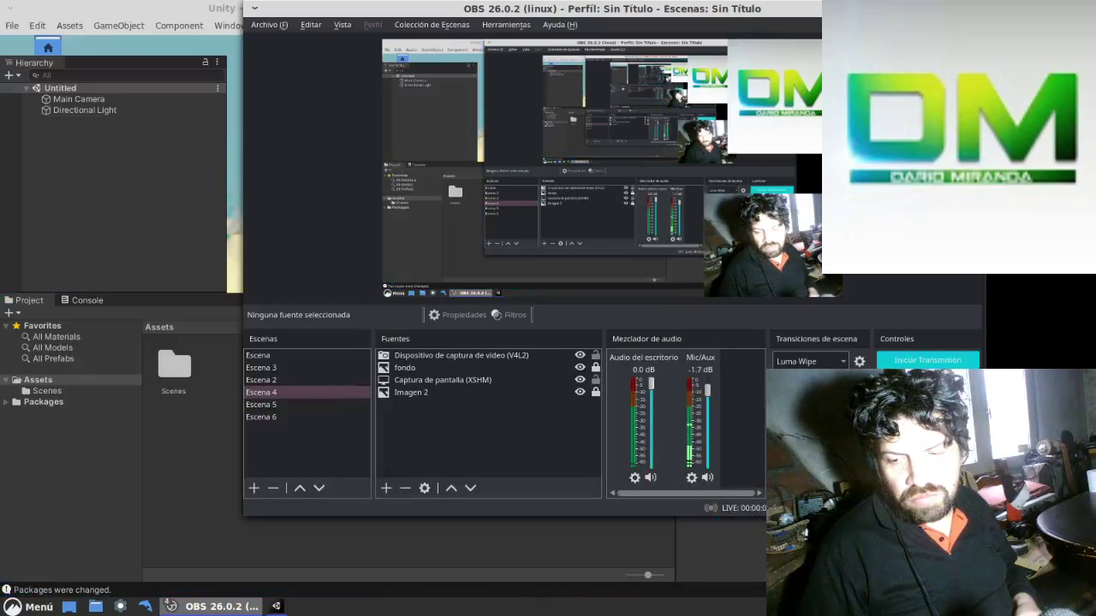
Bring the Unity editor in front of OBS, then check the OBS multiview preview
click(699, 542)
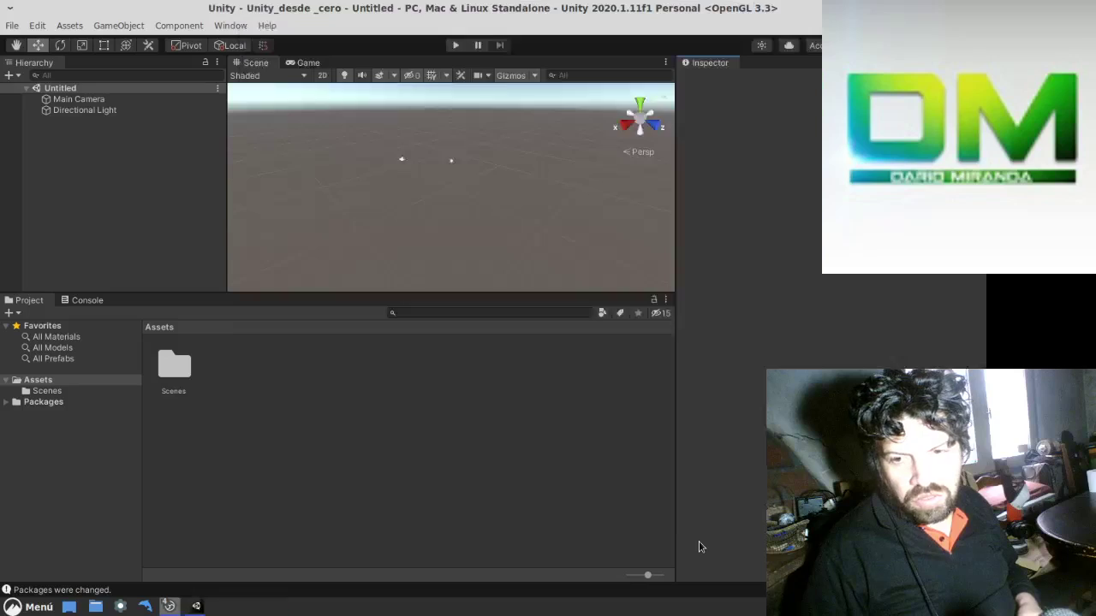
mouse_move(238, 605)
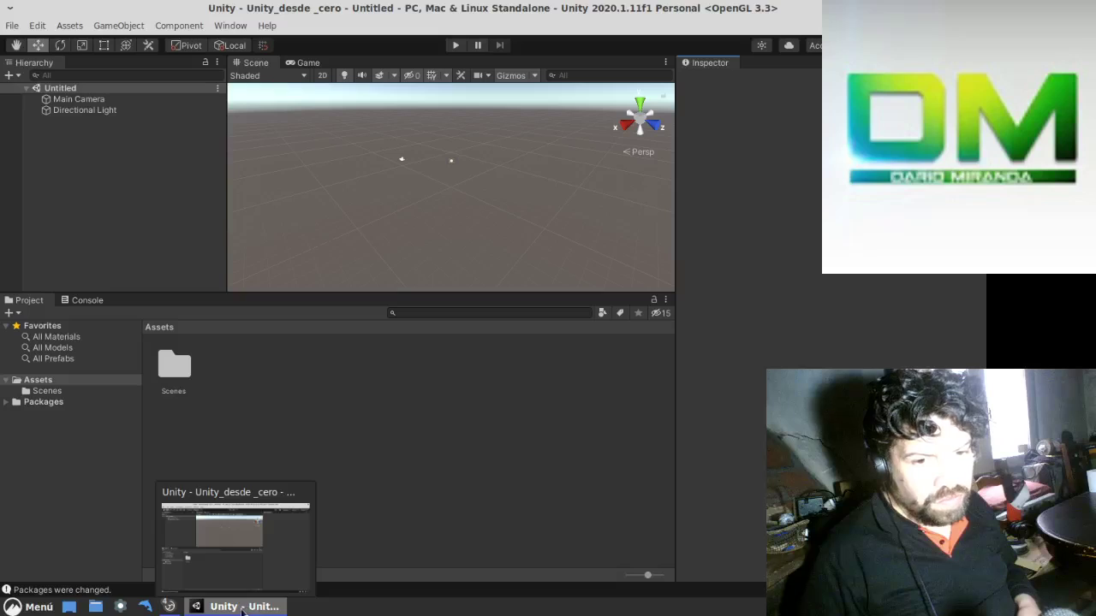
mouse_move(168, 606)
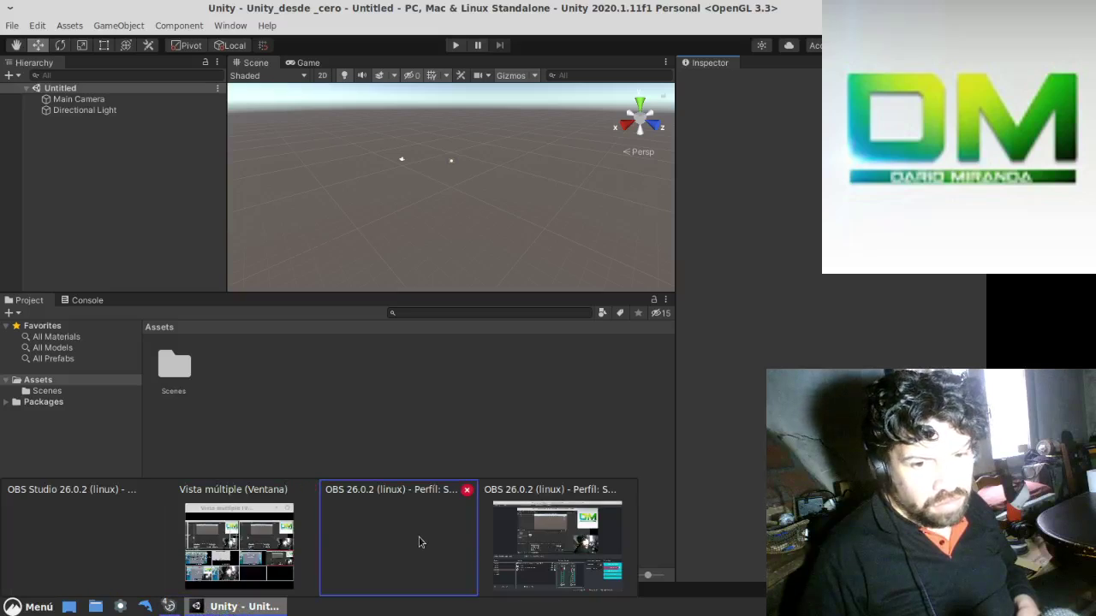
click(242, 545)
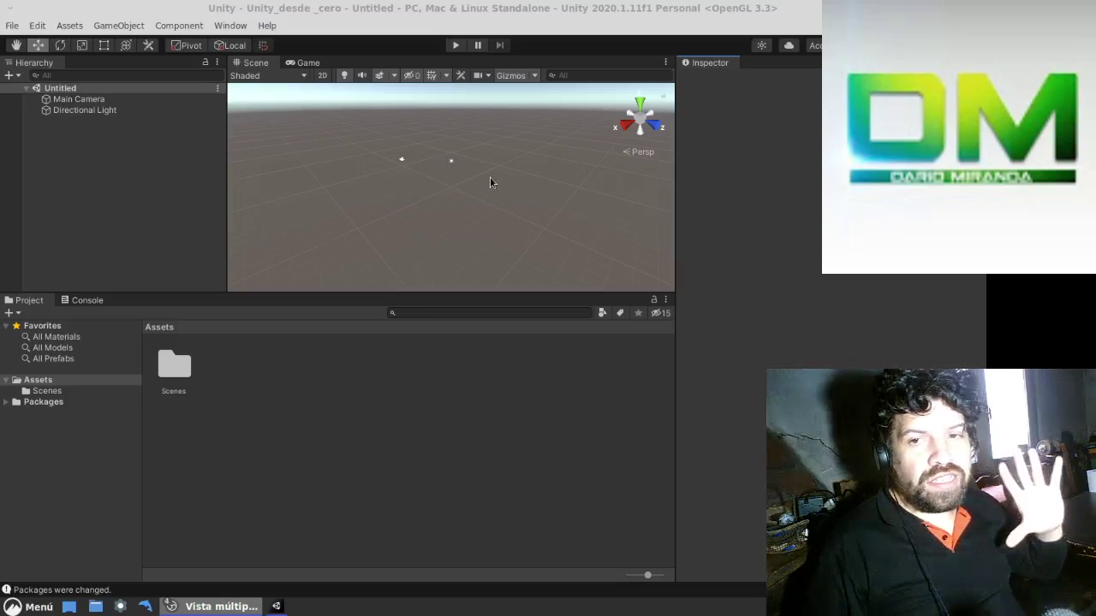
Open the Scenes folder to view SampleScene, then inspect Main Camera, Directional Light and the Untitled scene
double_click(167, 376)
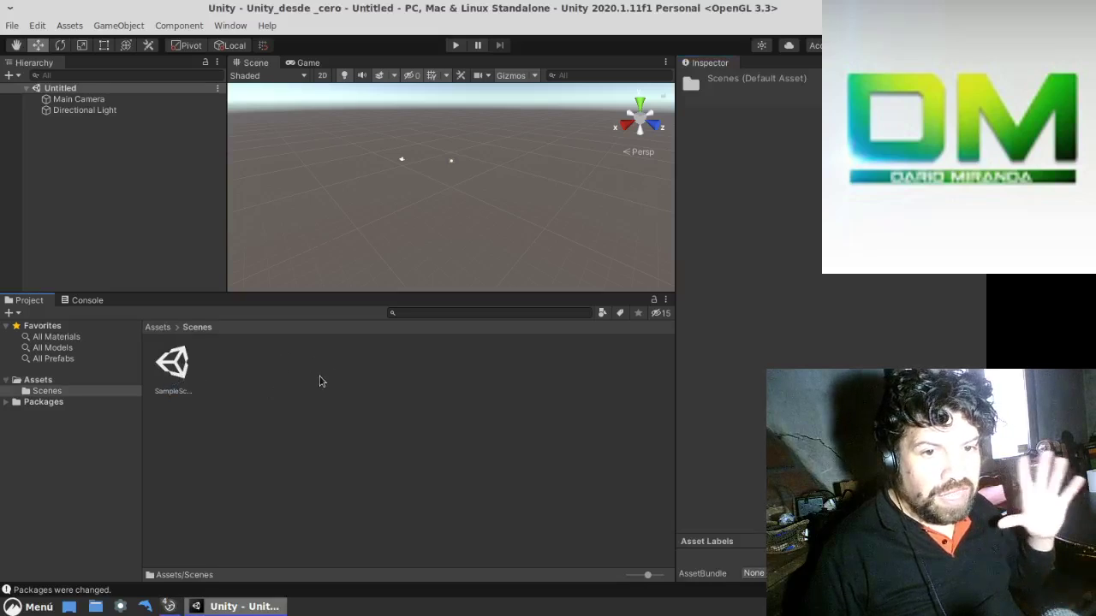
click(187, 377)
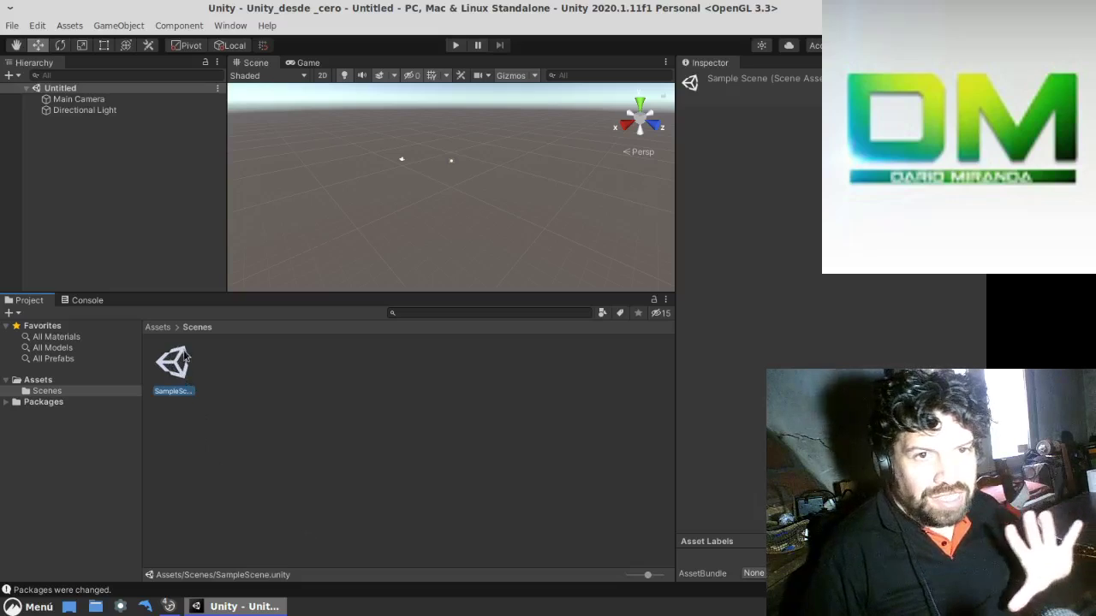
click(99, 99)
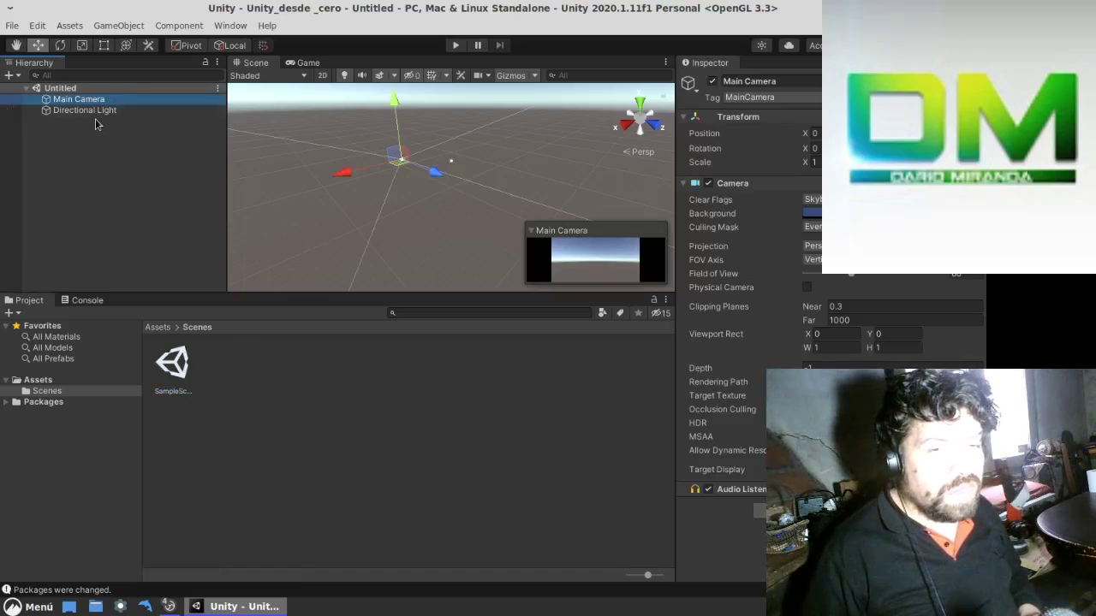
double_click(96, 112)
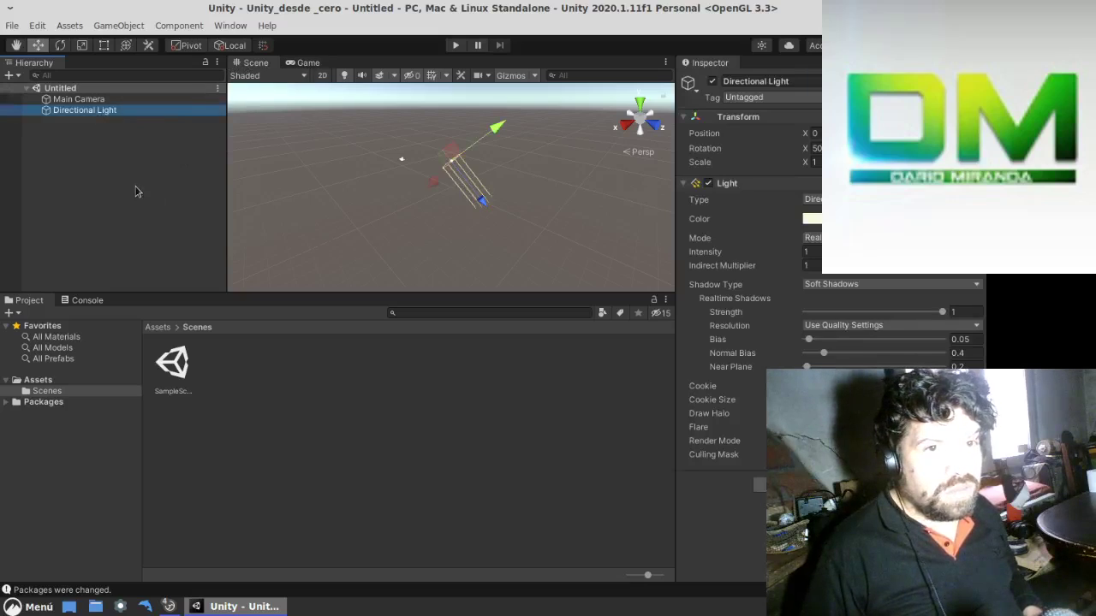
click(62, 88)
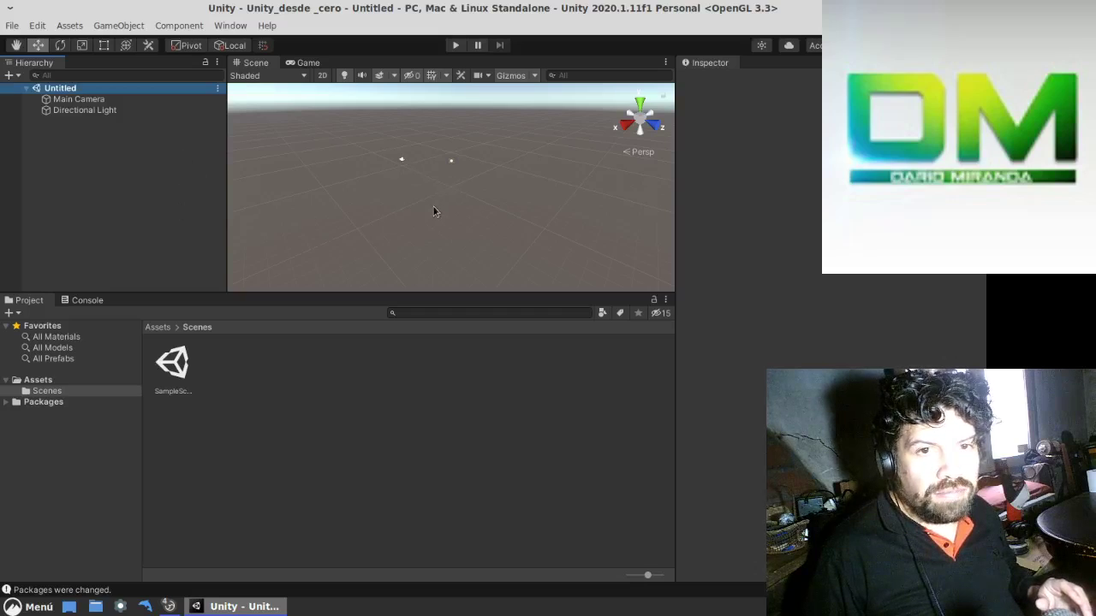
Browse the Hierarchy's add-object menu without adding anything, then select Main Camera and Directional Light
right_click(134, 161)
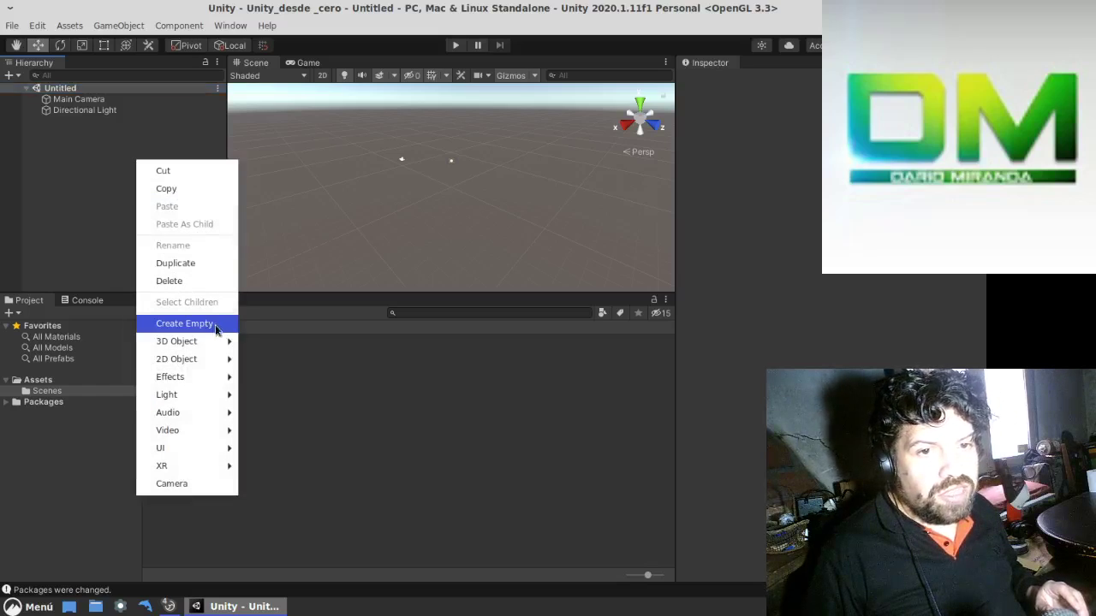
mouse_move(225, 344)
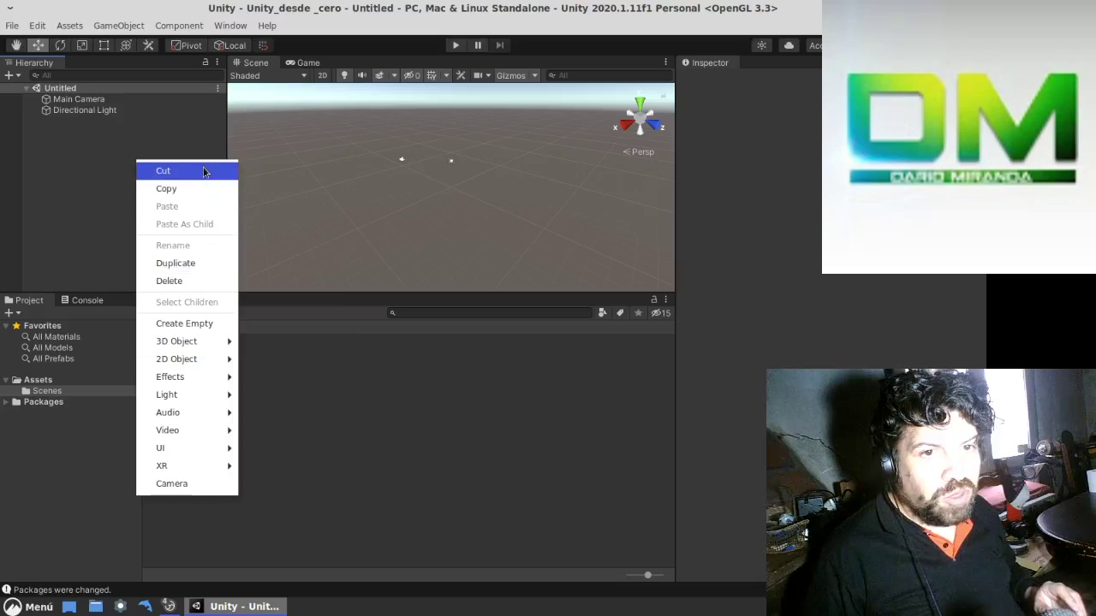
mouse_move(235, 374)
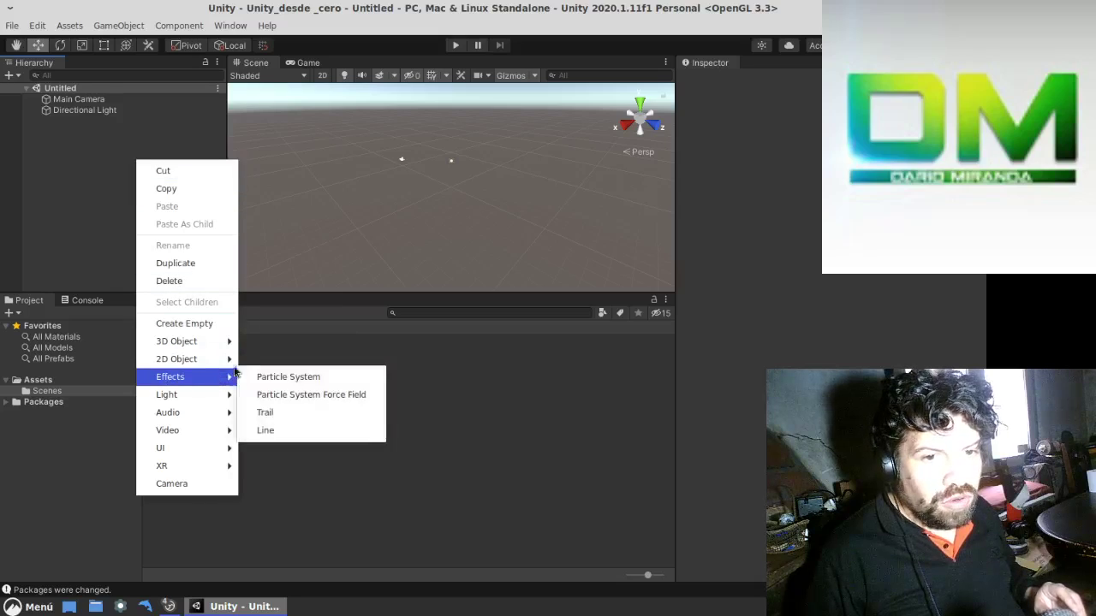
click(70, 134)
click(95, 102)
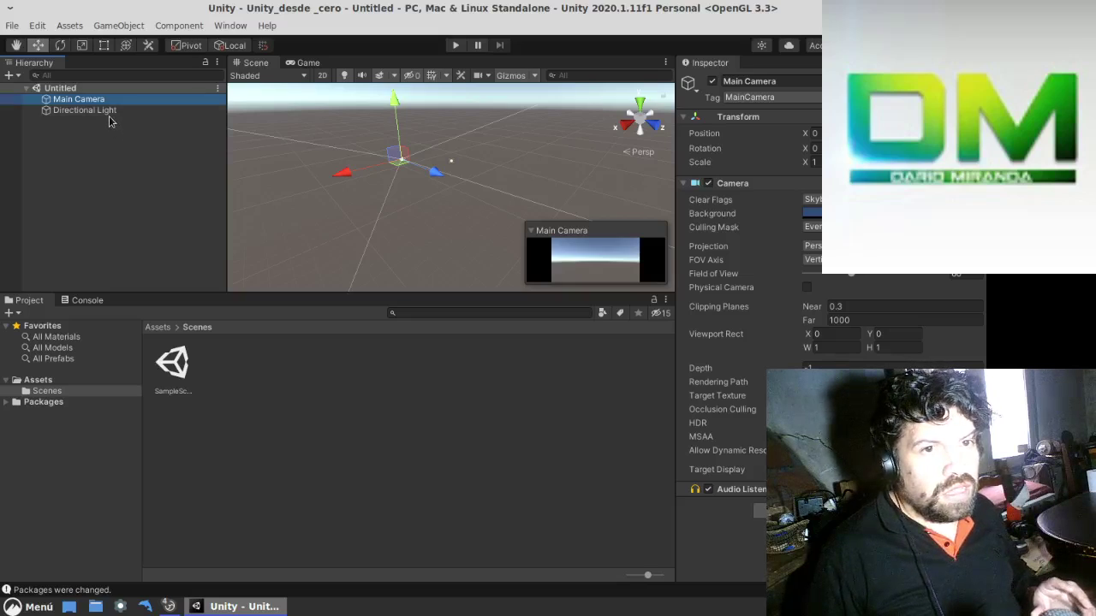
click(108, 113)
click(104, 146)
Create a new empty GameObject in the Untitled scene from the Hierarchy menu
right_click(110, 143)
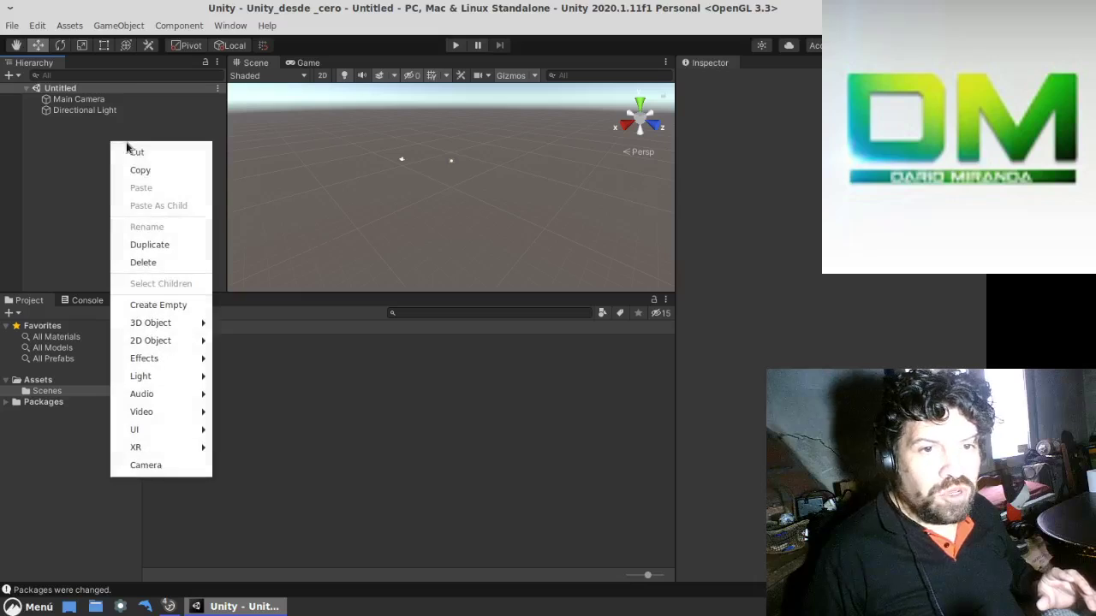
click(180, 305)
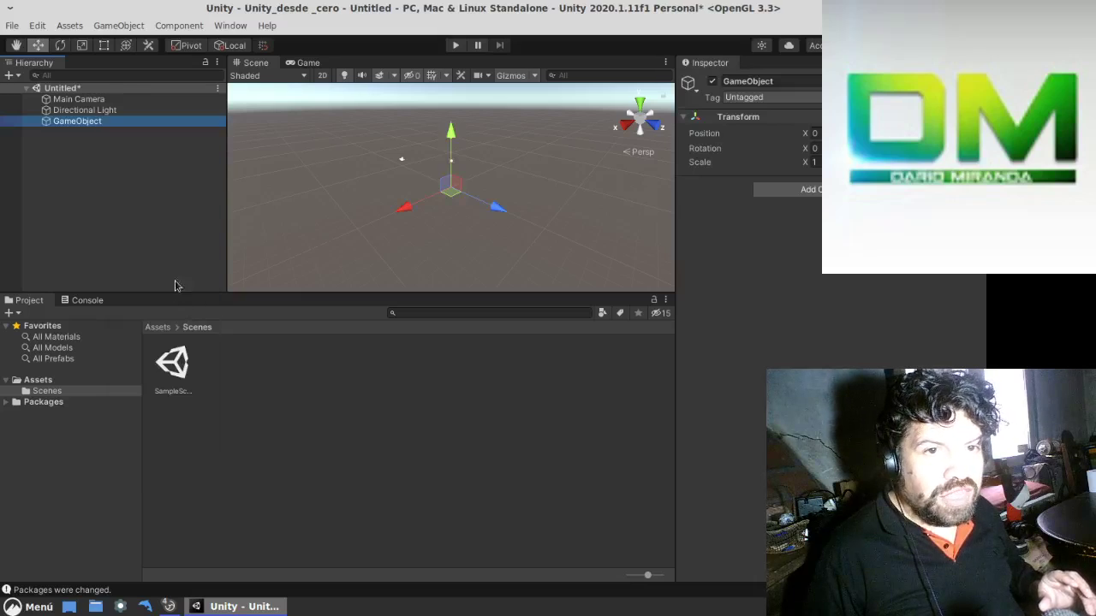
click(166, 233)
click(113, 123)
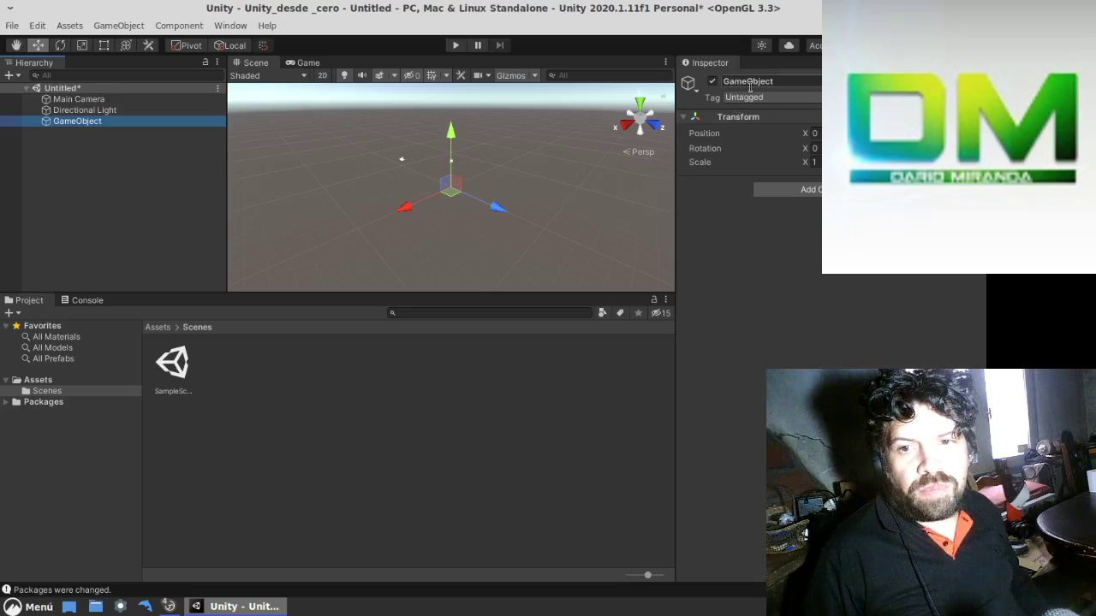
Inspect the new object's name, left as 'GameObject', and fold and unfold its Transform
click(716, 73)
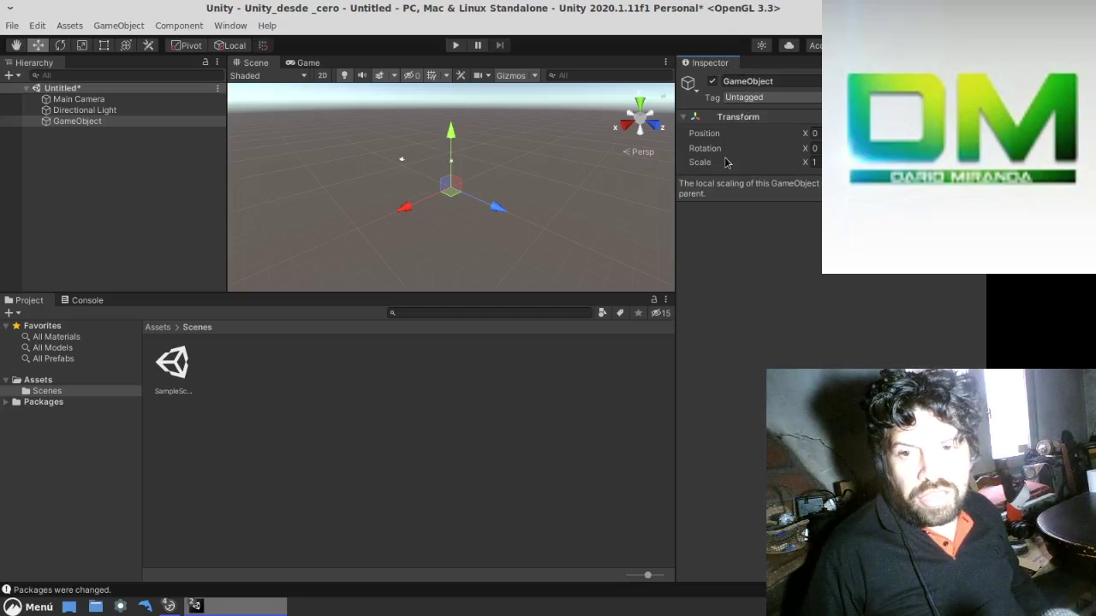
click(758, 81)
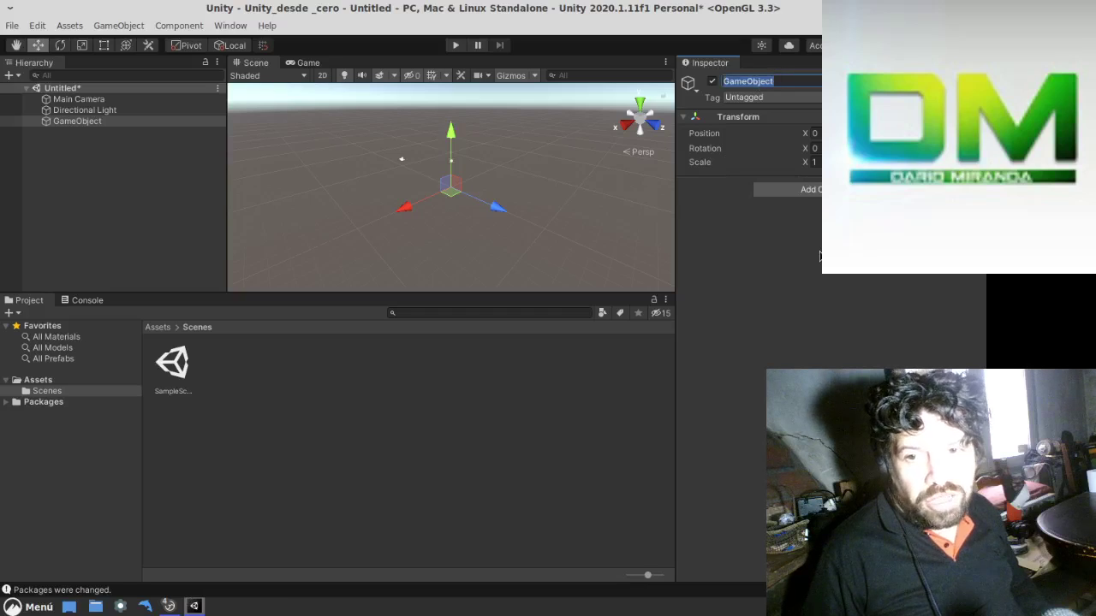
click(120, 124)
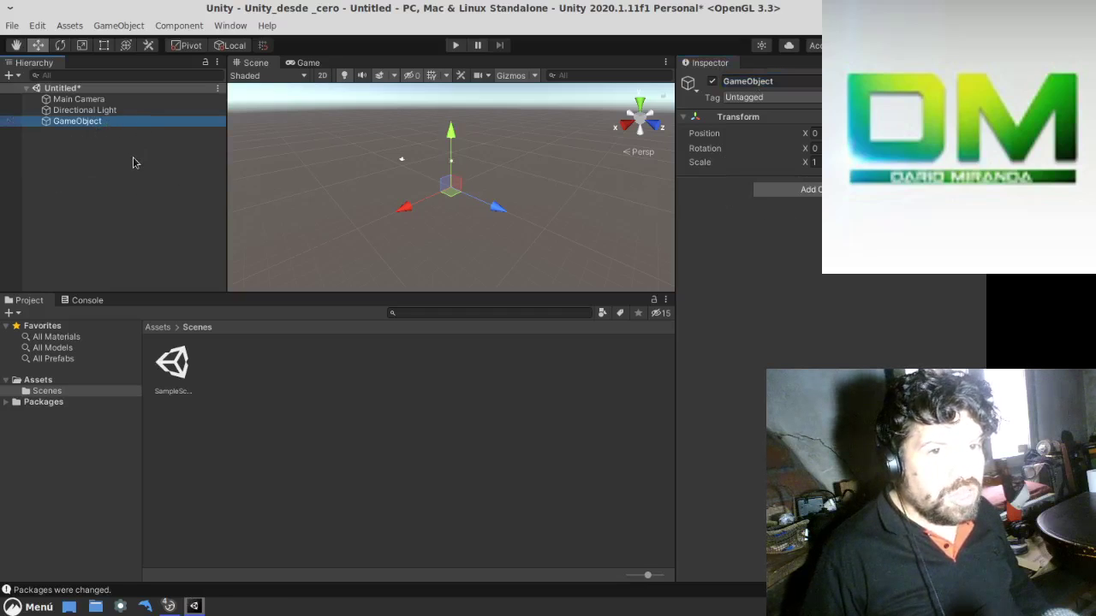
click(133, 163)
click(86, 121)
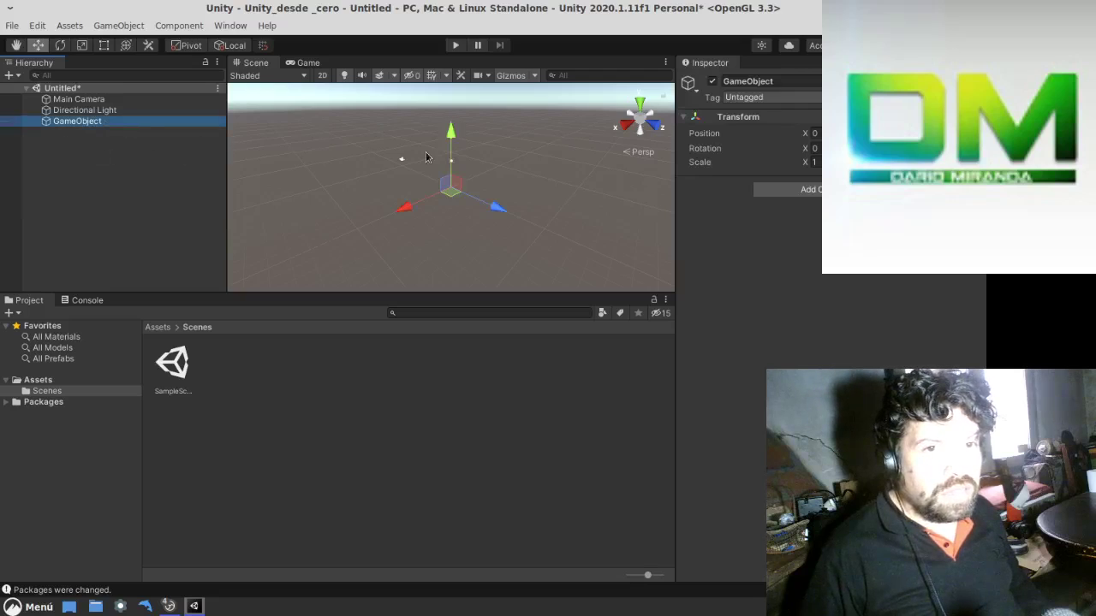
click(757, 119)
click(682, 120)
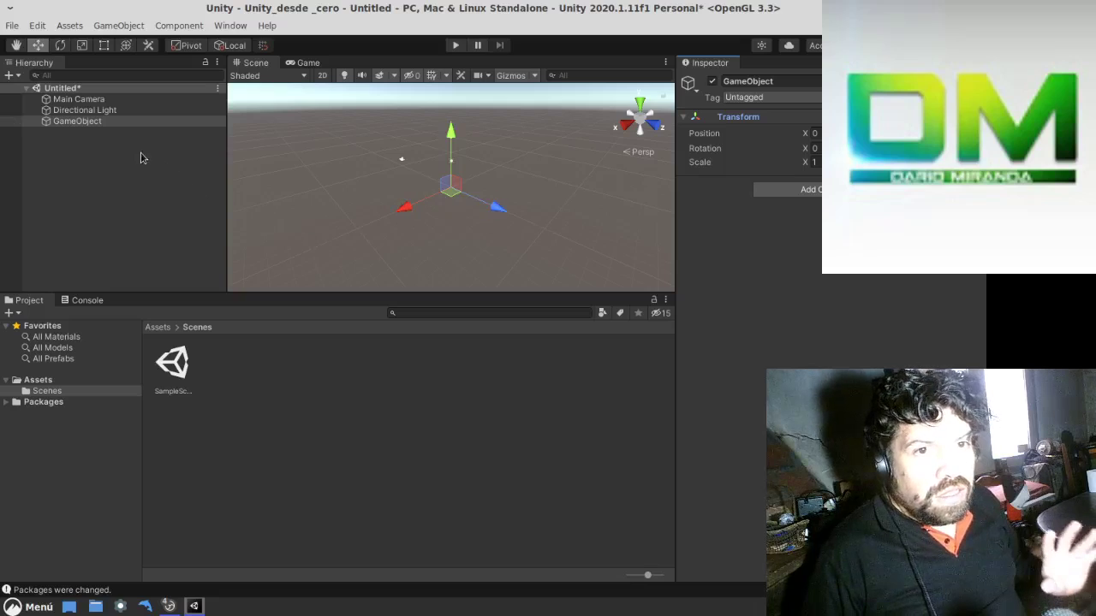
right_click(139, 89)
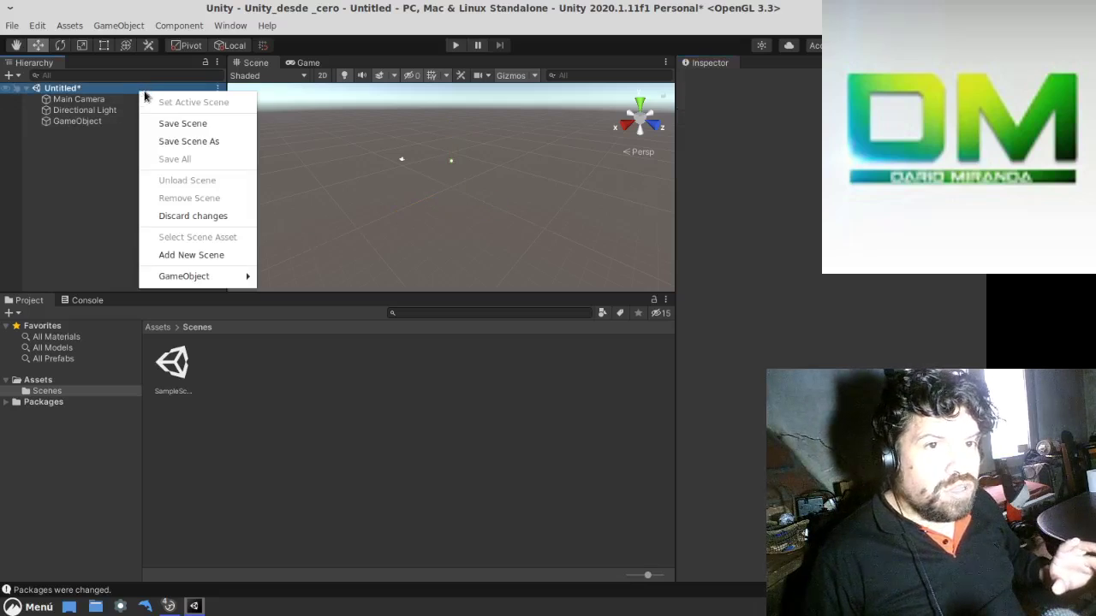
Add a UI Text element via GameObject > UI > Text, creating a Canvas and EventSystem
mouse_move(227, 276)
mouse_move(312, 400)
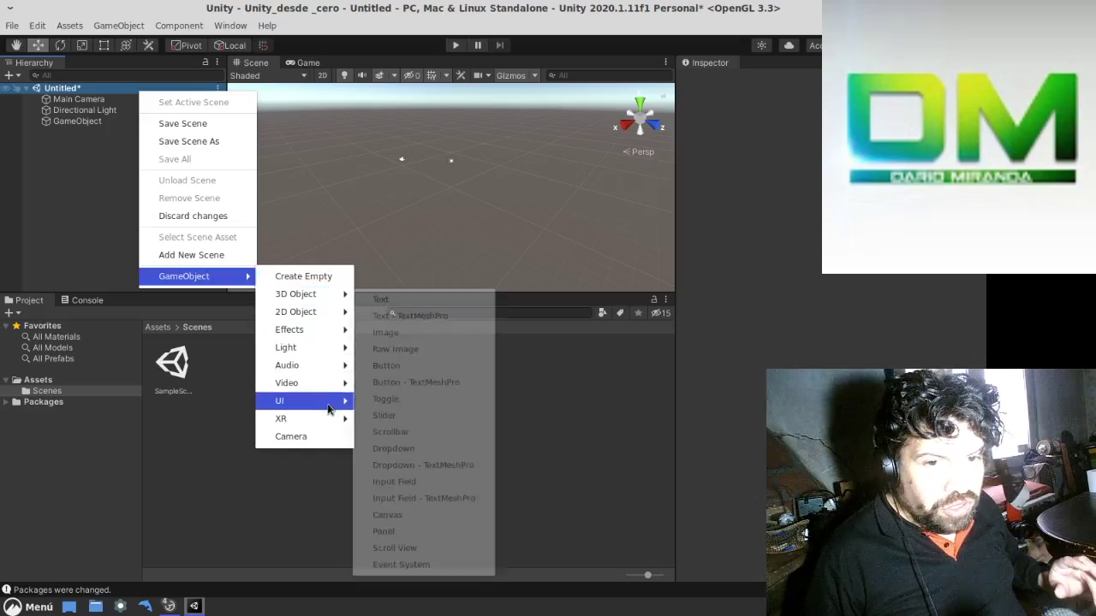
click(418, 302)
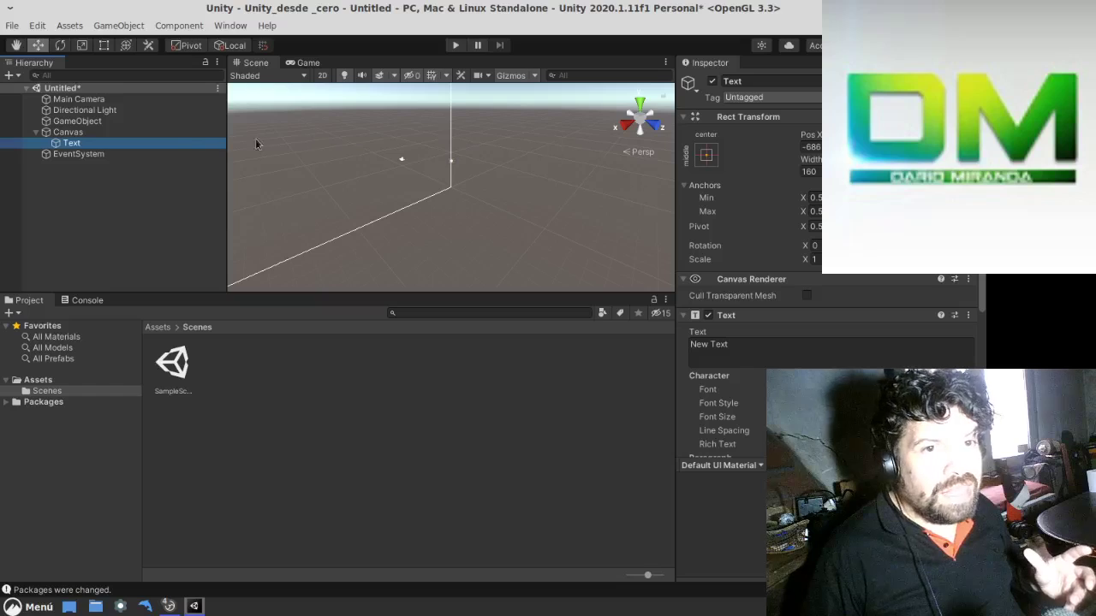
Switch the Scene view to 2D and frame the Canvas, briefly previewing it in Game view
click(97, 133)
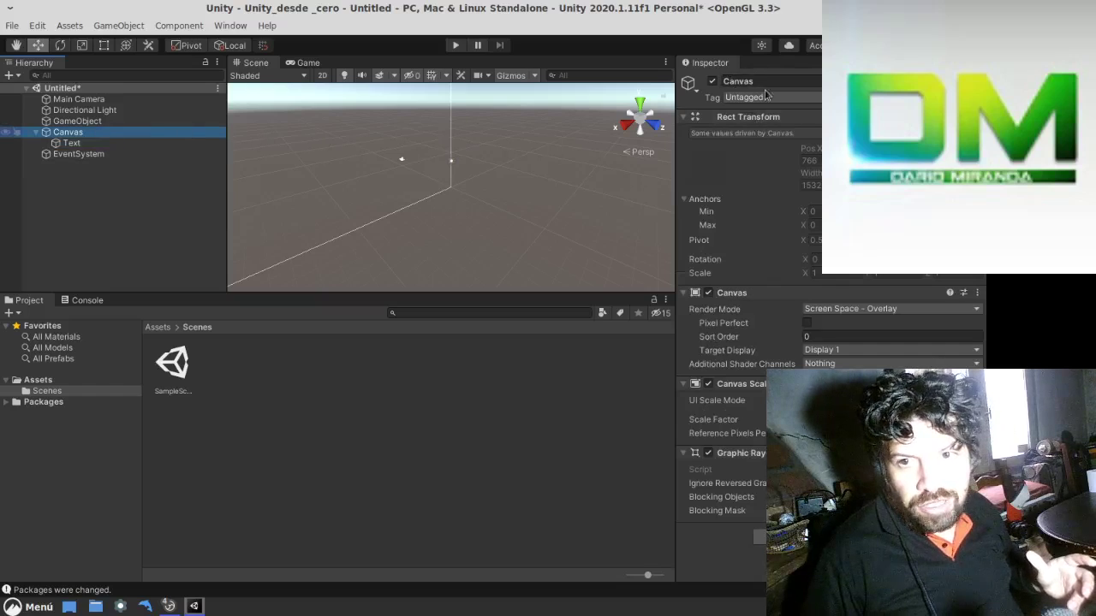
click(72, 143)
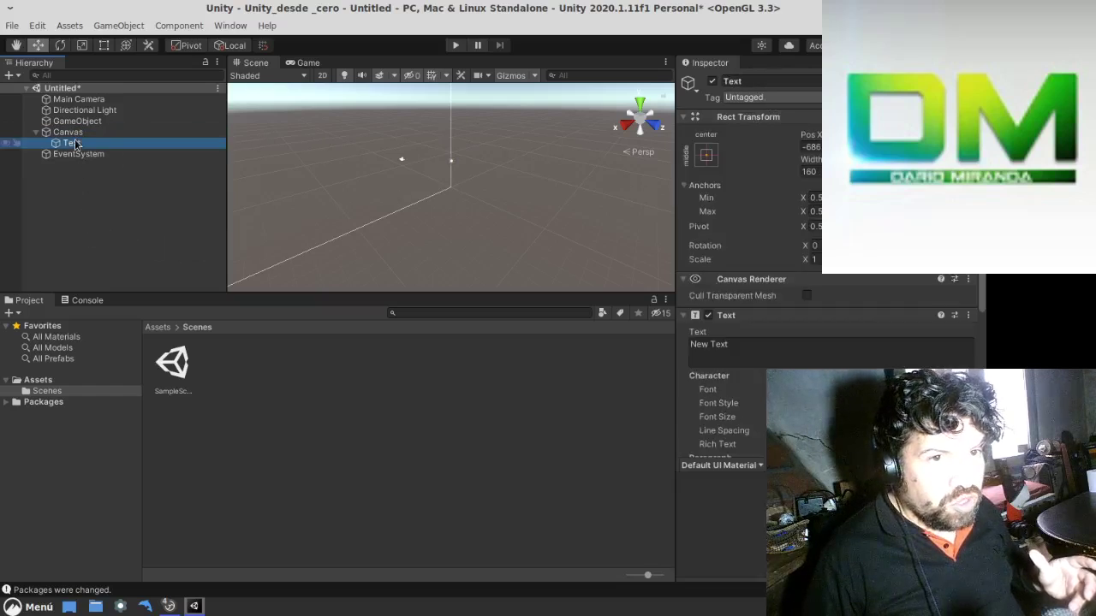
click(77, 135)
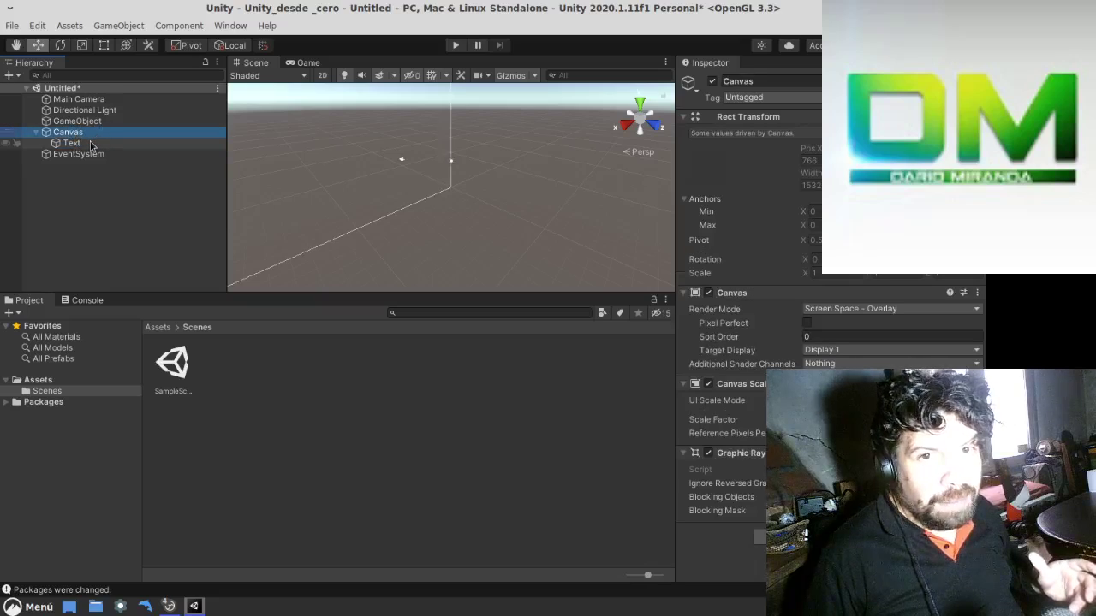
click(319, 75)
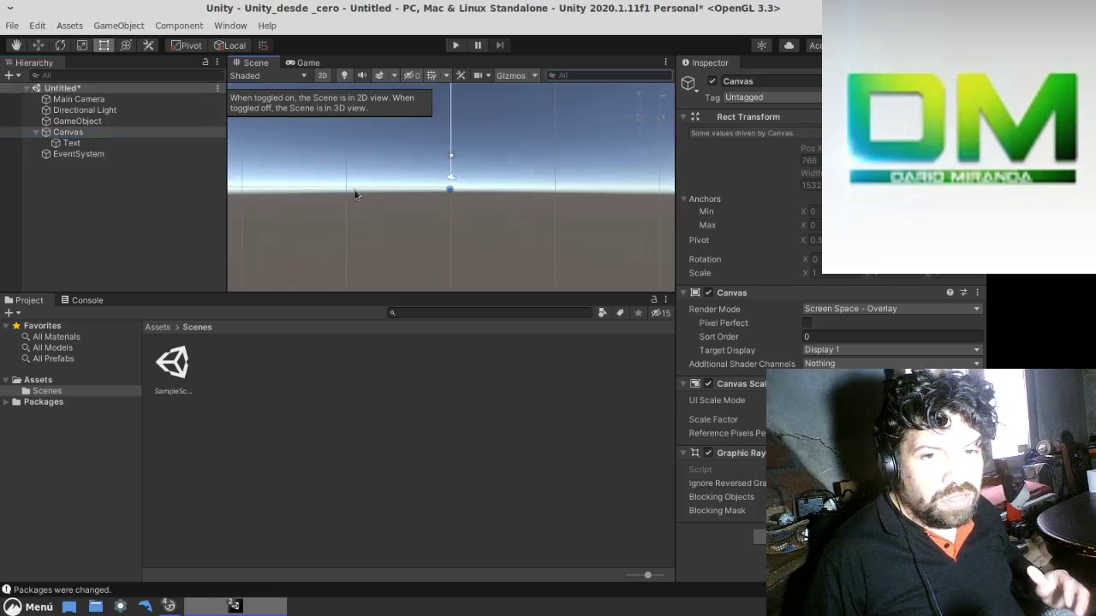
double_click(98, 135)
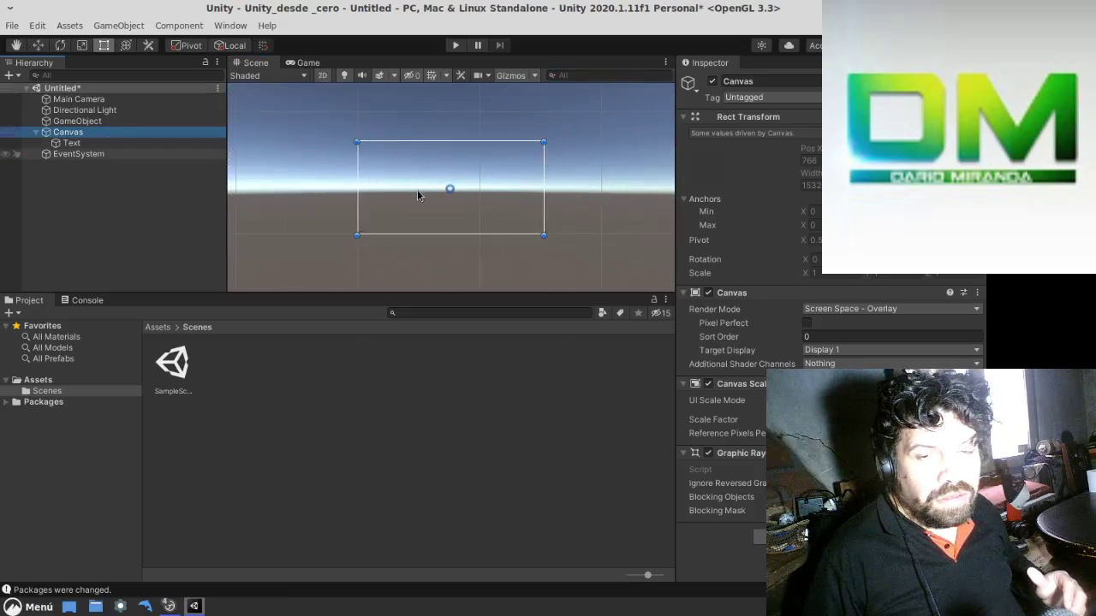
scroll(436, 209, up, 1)
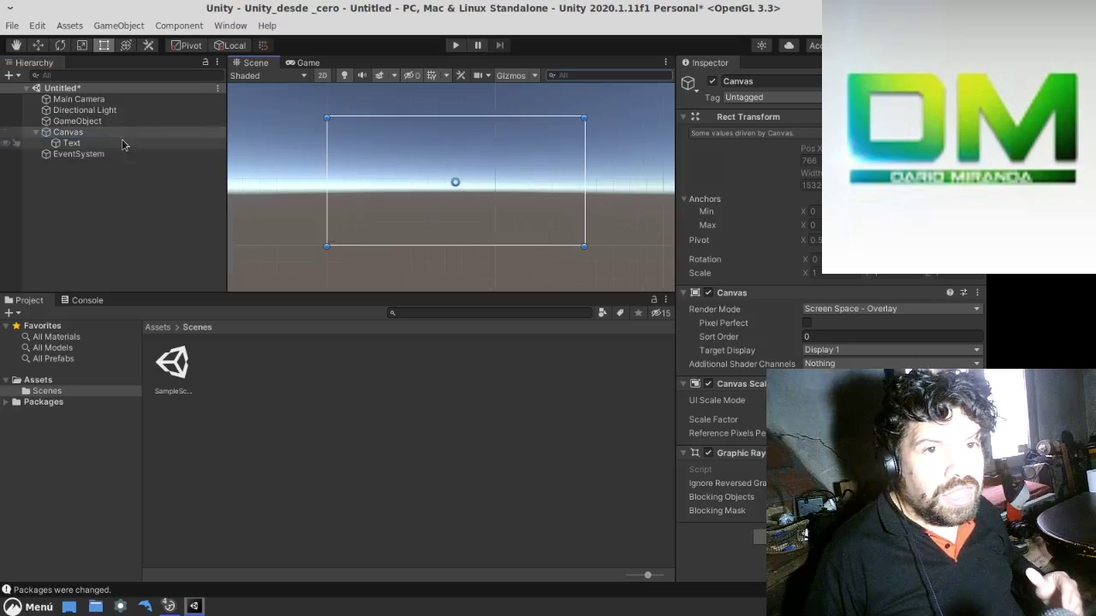
click(297, 64)
click(255, 62)
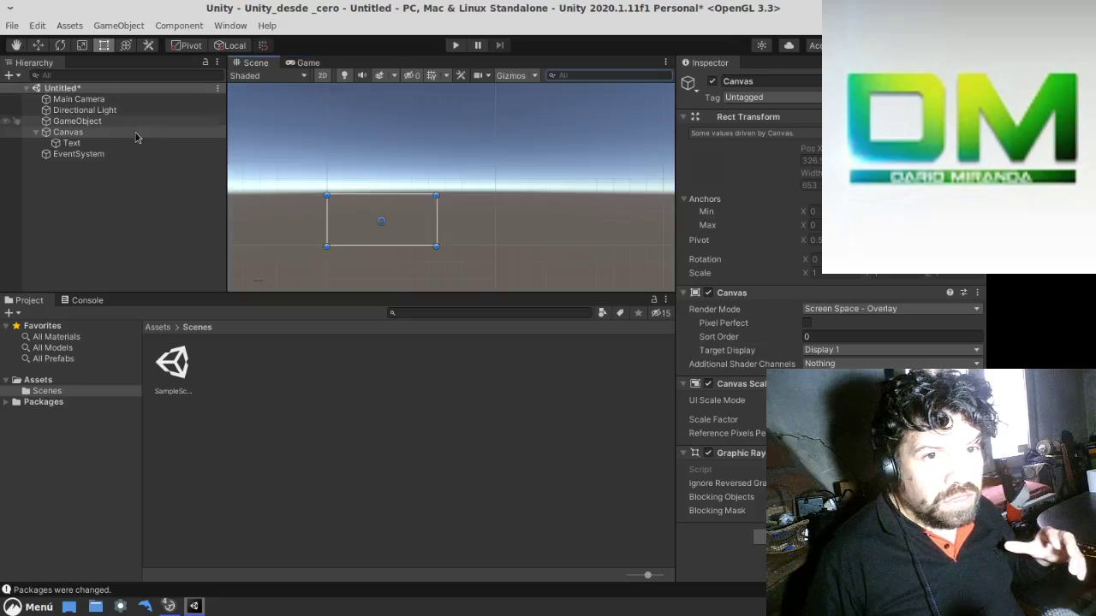
Set the Text object's colour to light pink ECDADA in the colour picker
click(72, 143)
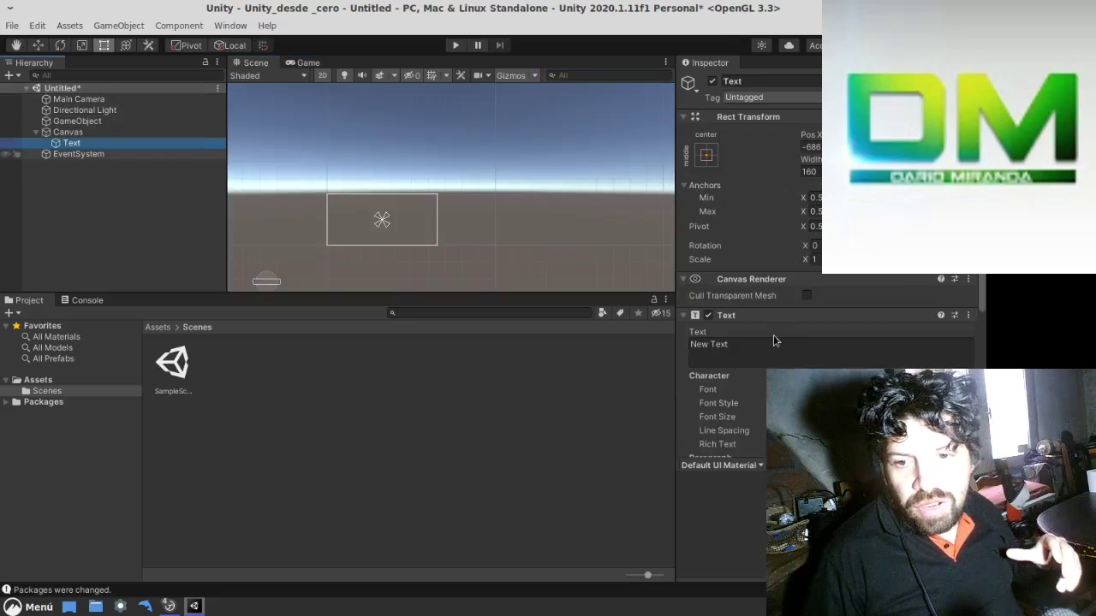
scroll(773, 341, down, 3)
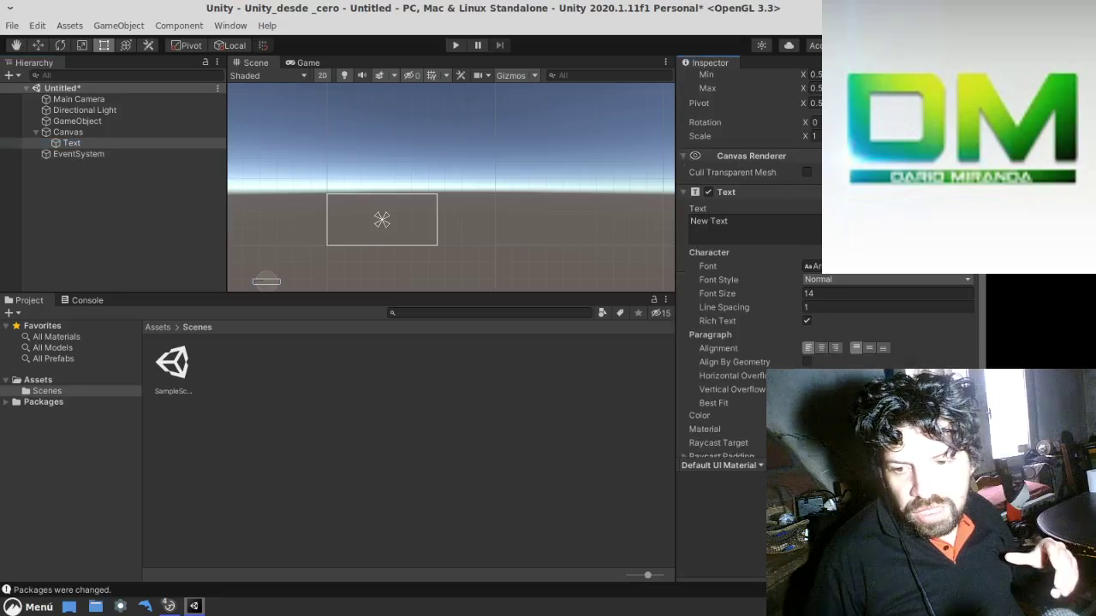
click(882, 416)
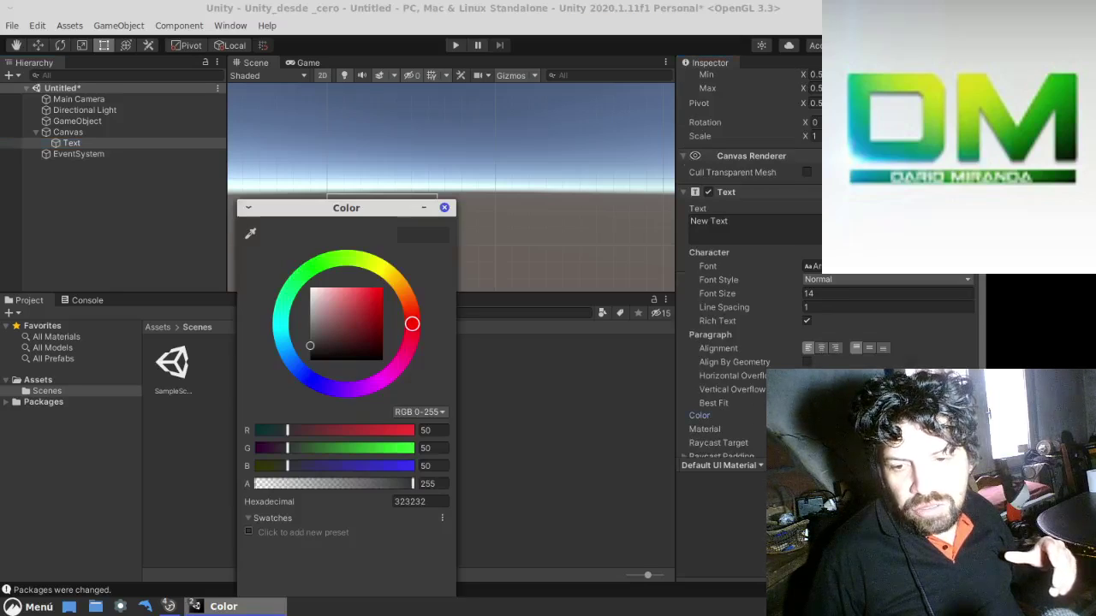
click(314, 294)
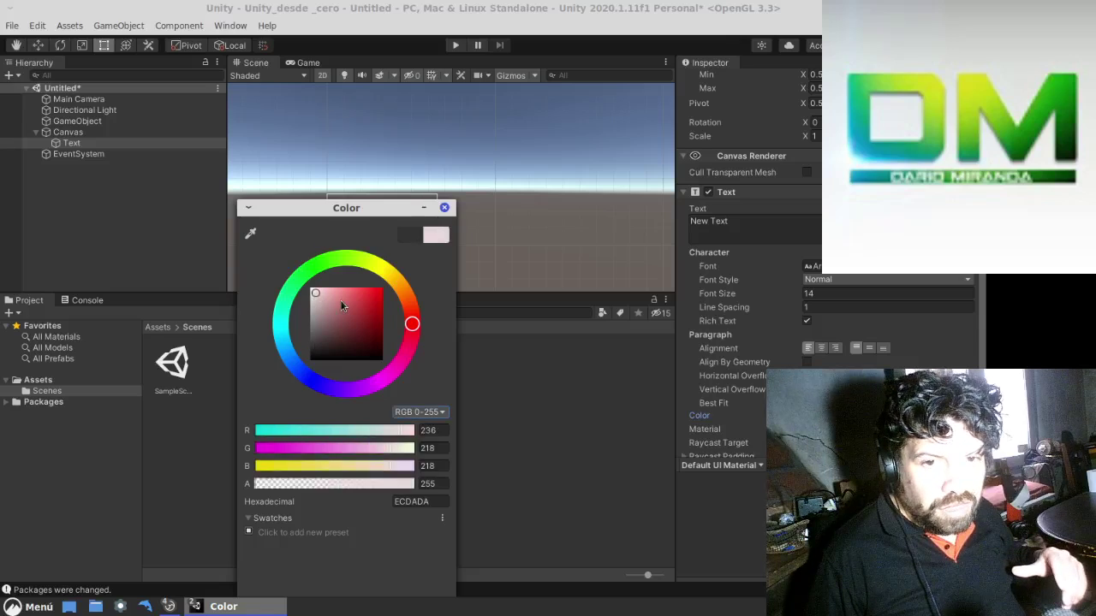
key(alt+Tab)
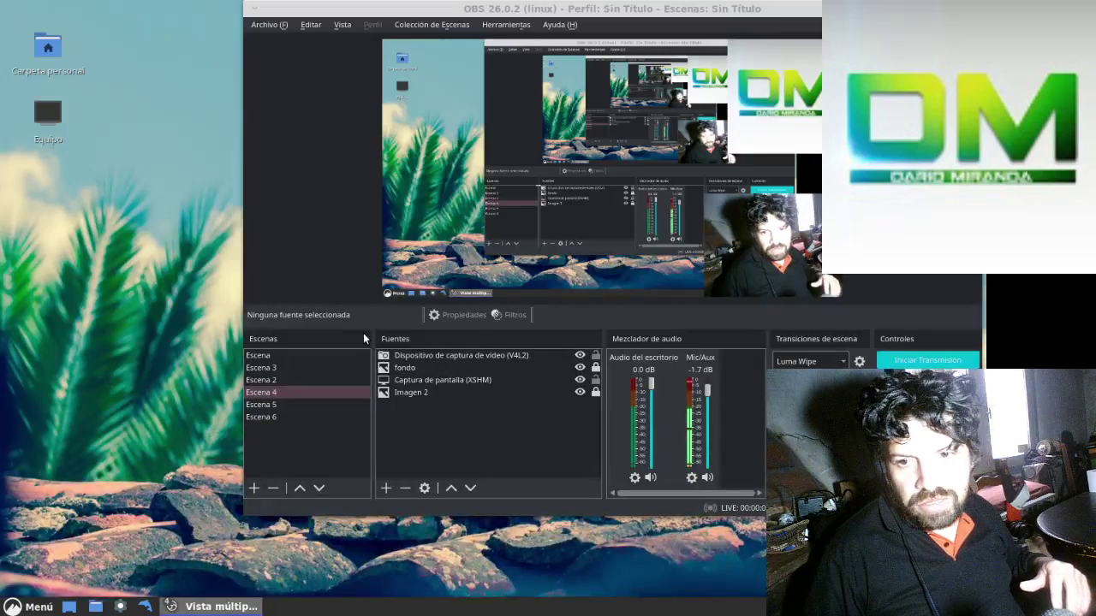
Reopen the Unity_desde_cero project from the Unity Hub tray icon and bring the editor forward
right_click(796, 606)
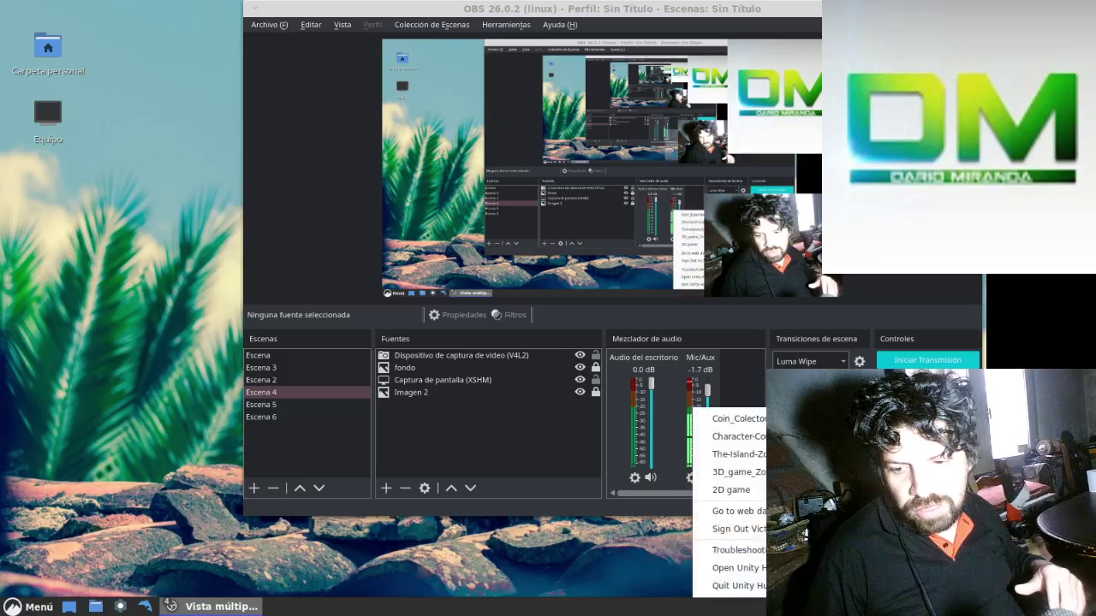
click(796, 568)
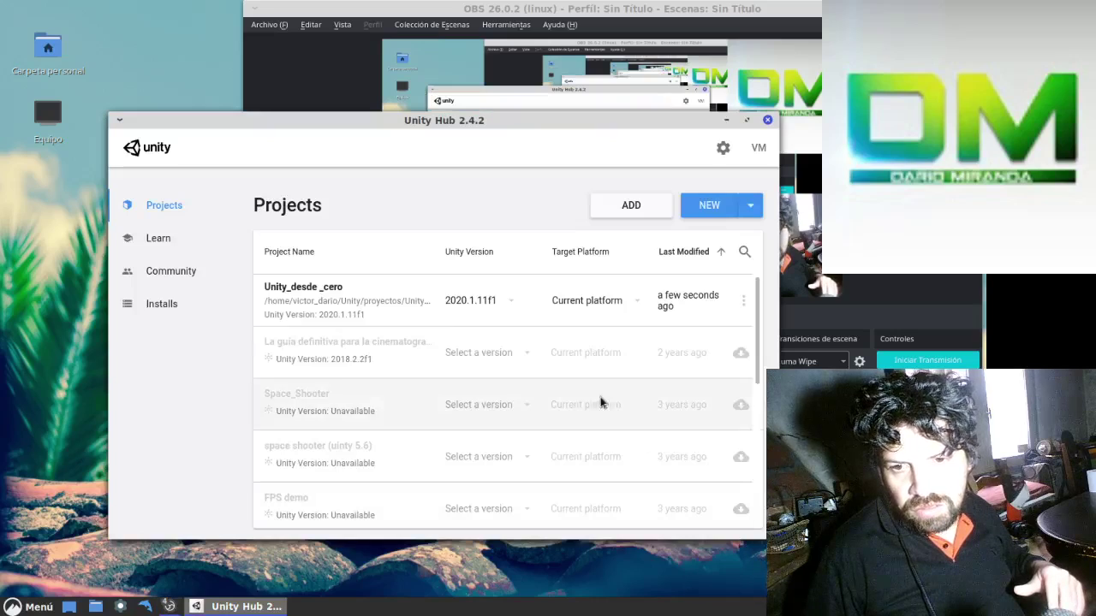
click(411, 291)
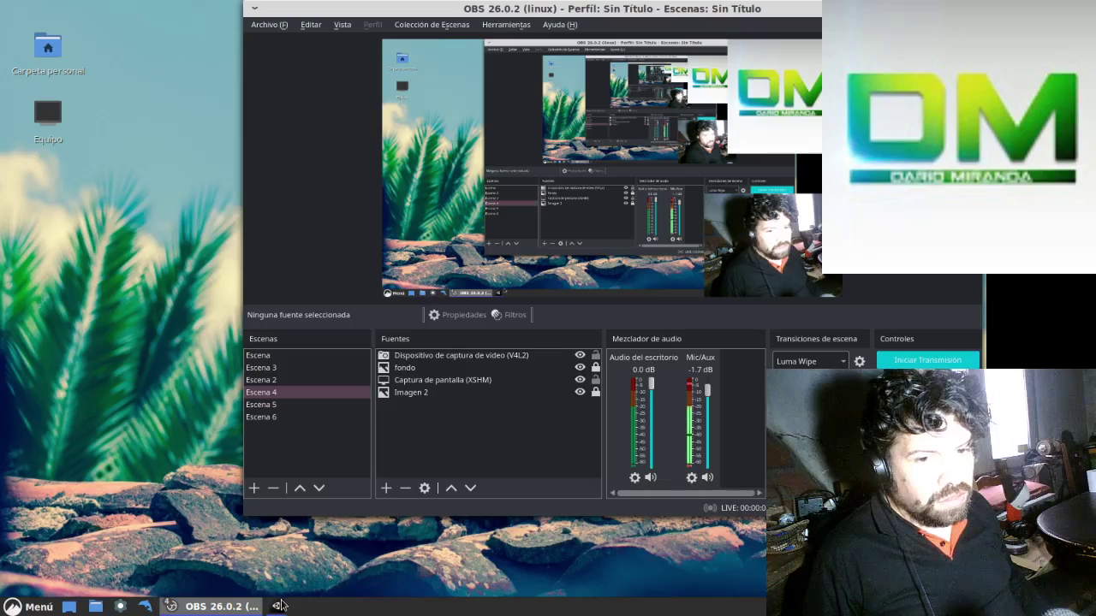
click(278, 605)
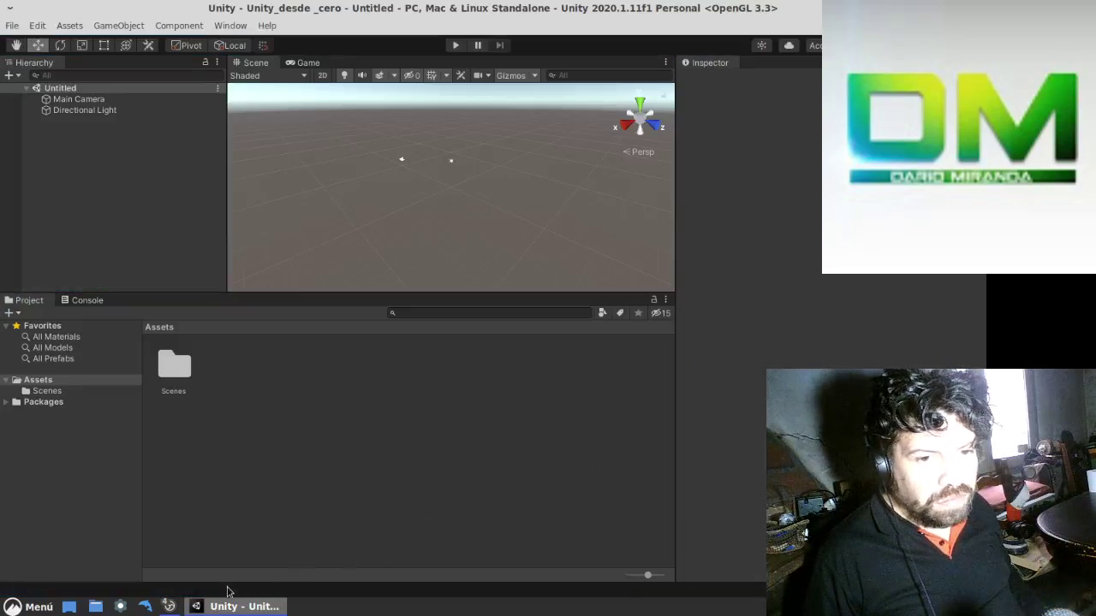
Check the OBS multiview, then open the Scenes folder showing SampleScene and select the Untitled scene
mouse_move(168, 608)
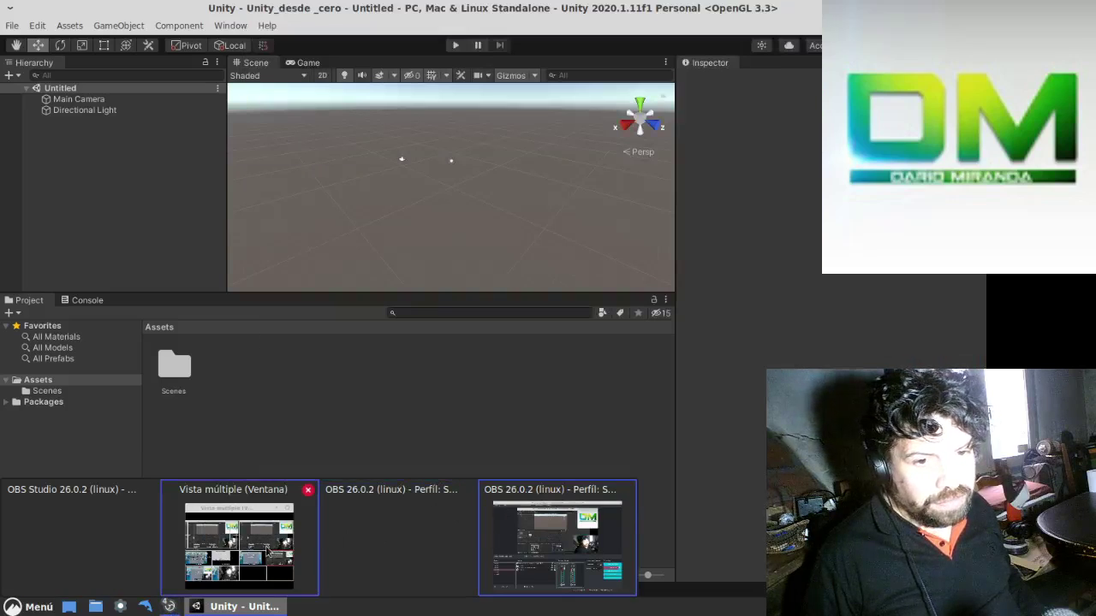
click(252, 550)
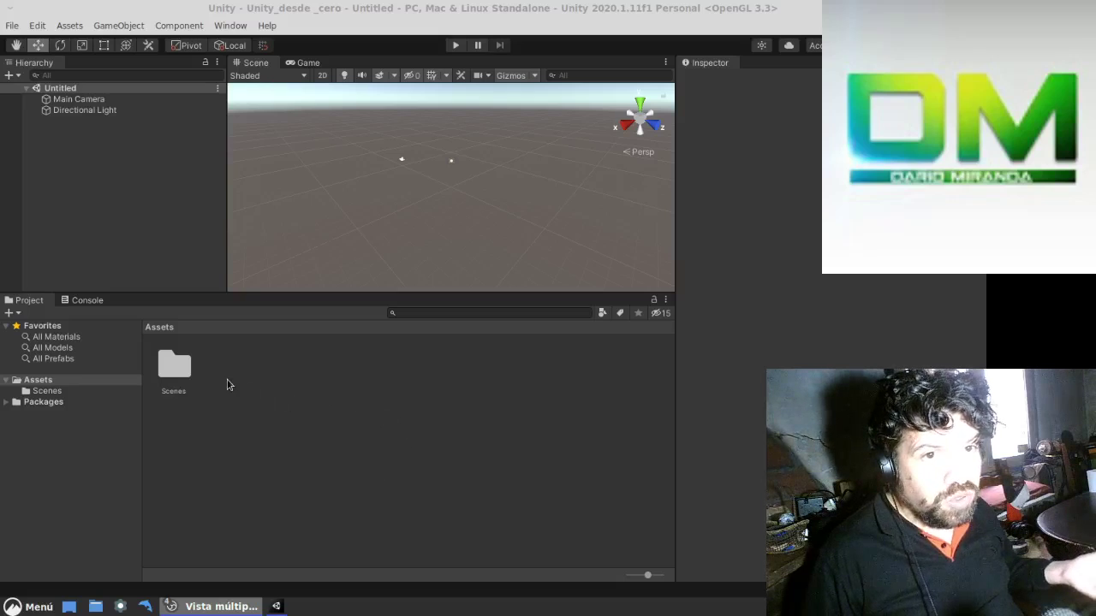
double_click(186, 370)
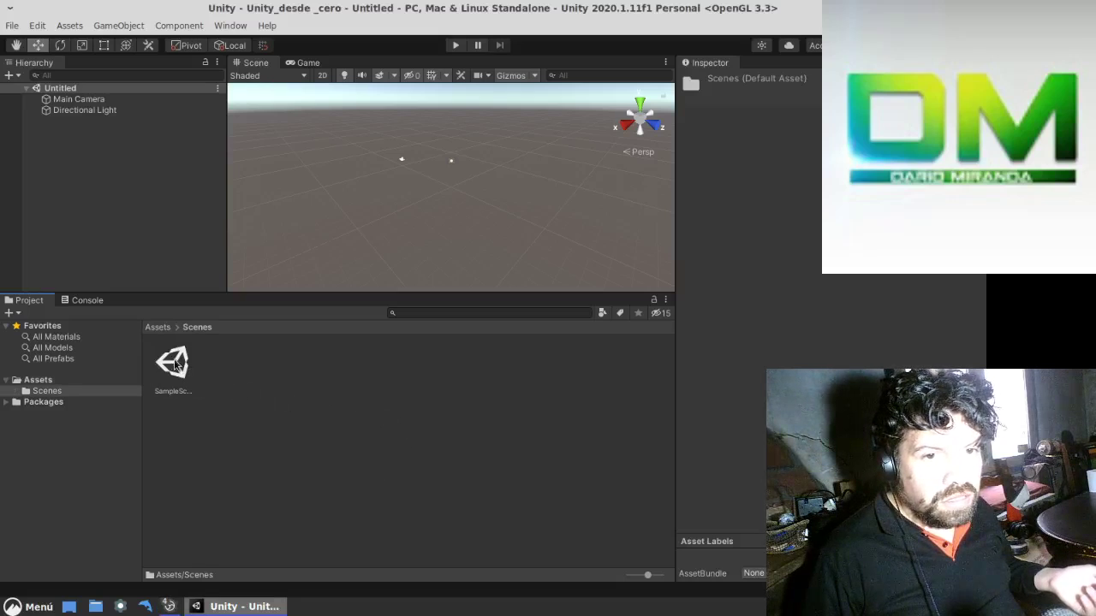
click(112, 89)
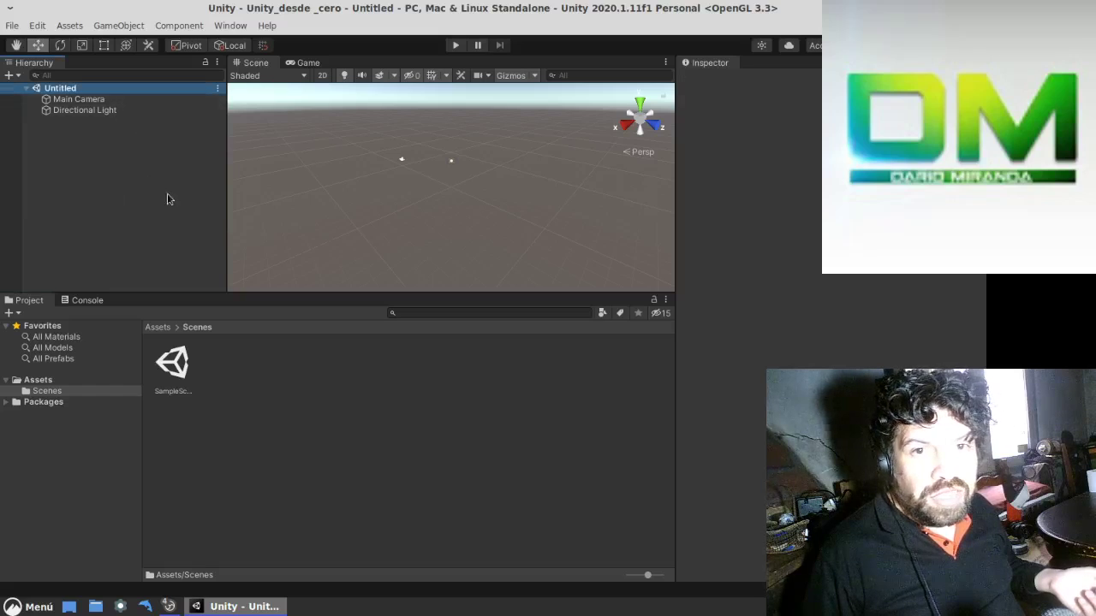
Select Main Camera and fold and unfold its Transform and Camera components, leaving Camera collapsed
click(77, 99)
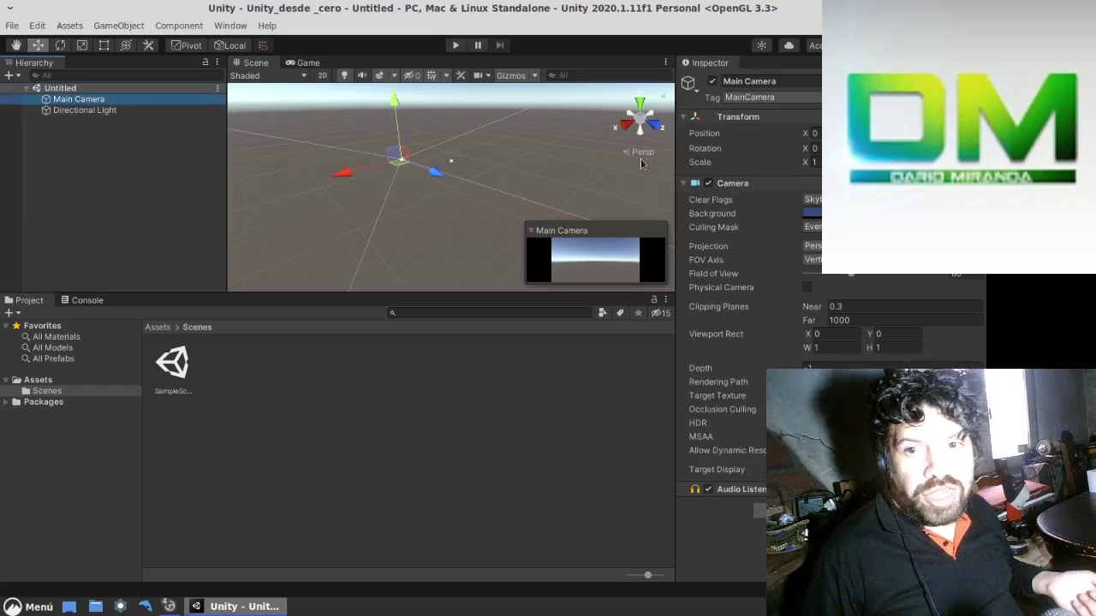
click(786, 83)
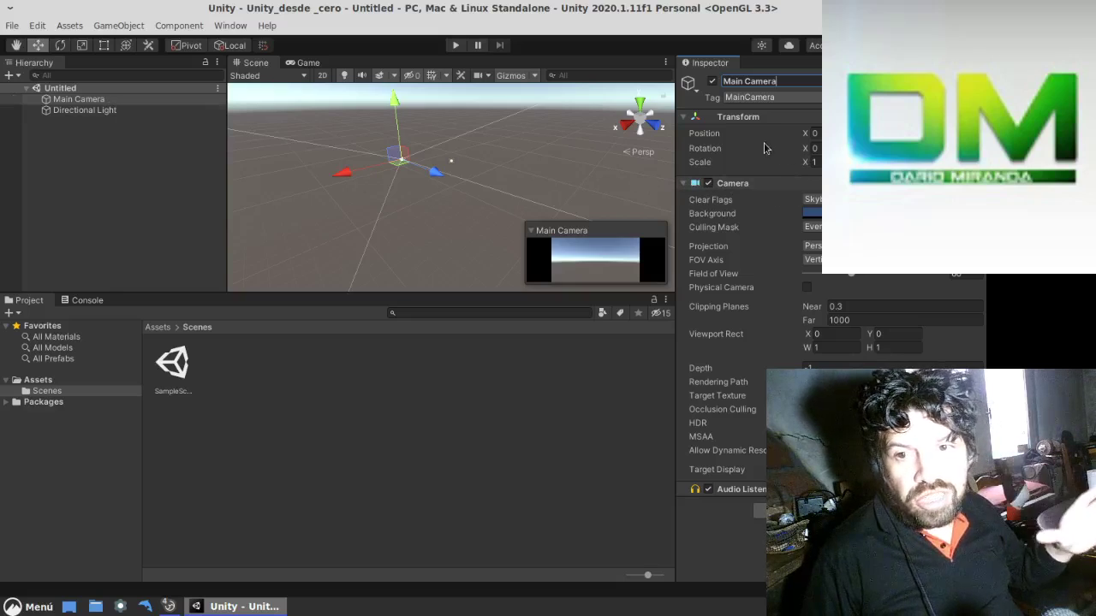
click(749, 119)
click(750, 119)
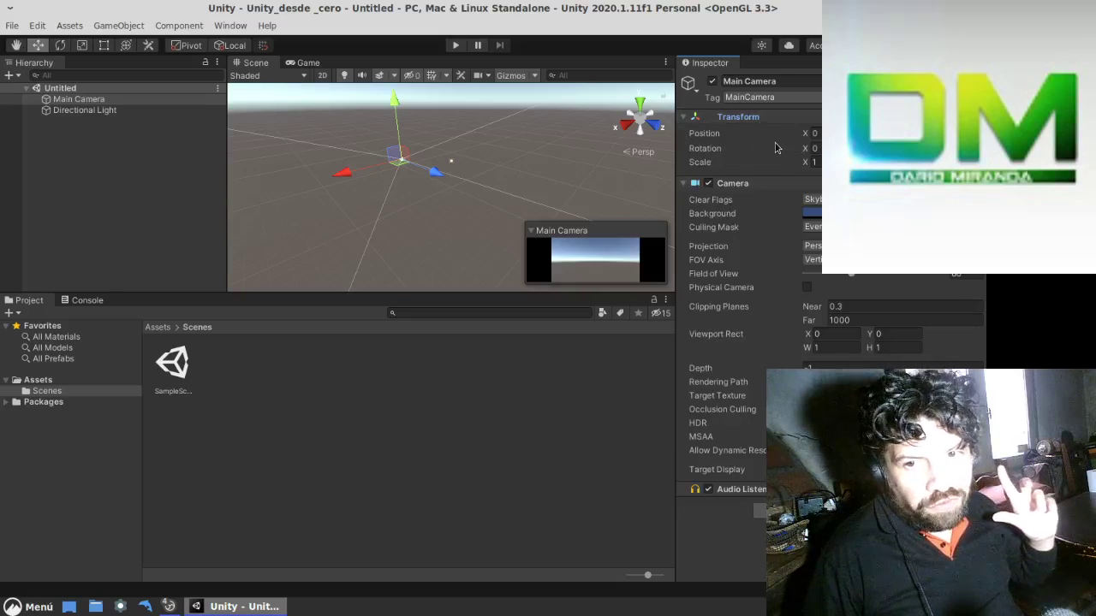
click(683, 184)
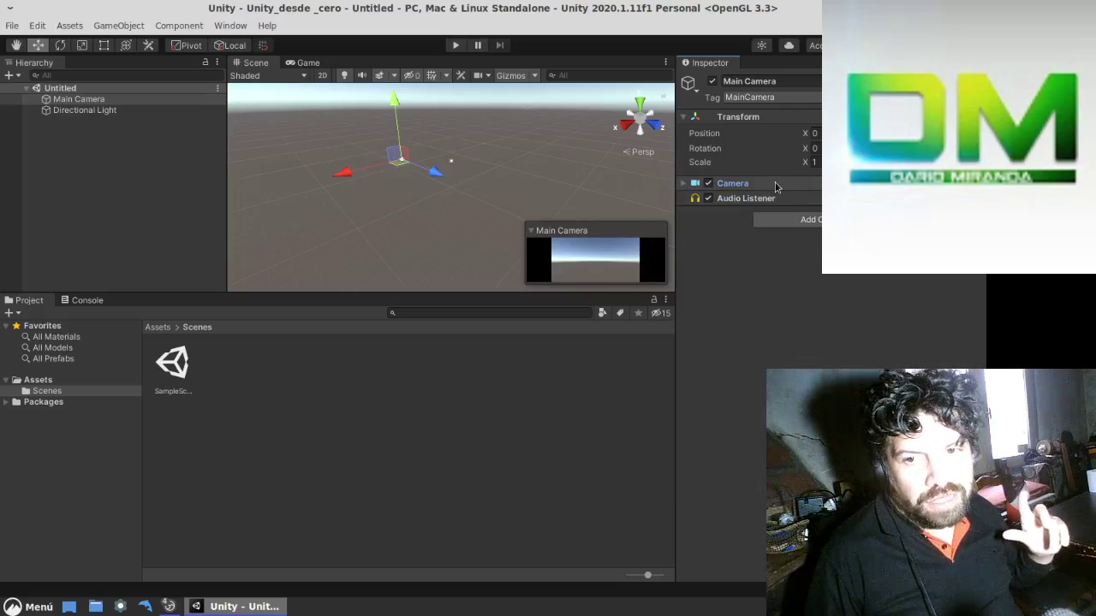
click(683, 184)
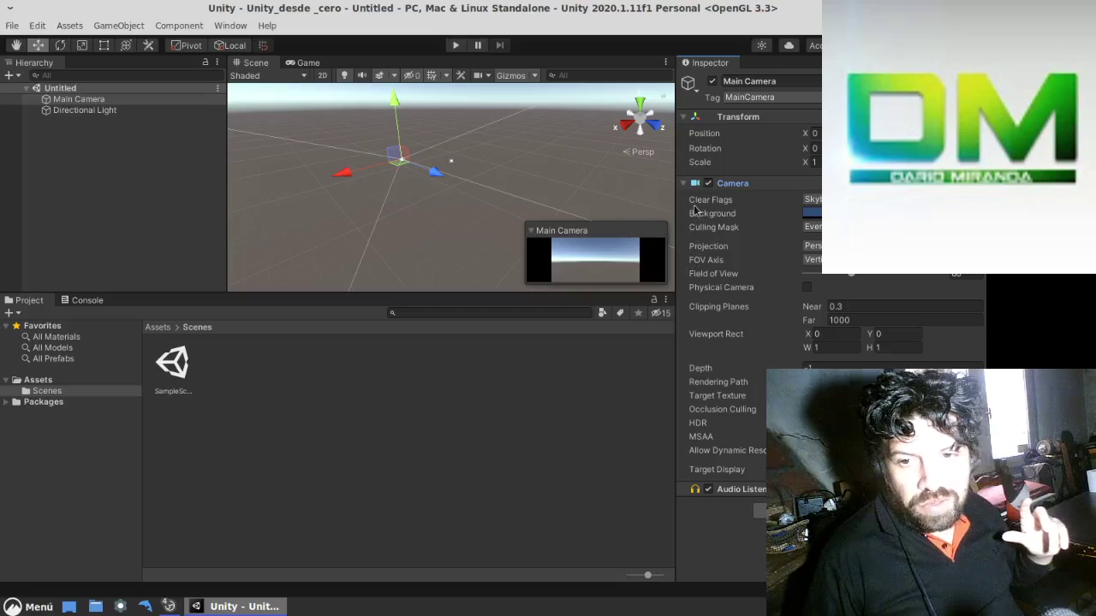
click(684, 184)
click(684, 184)
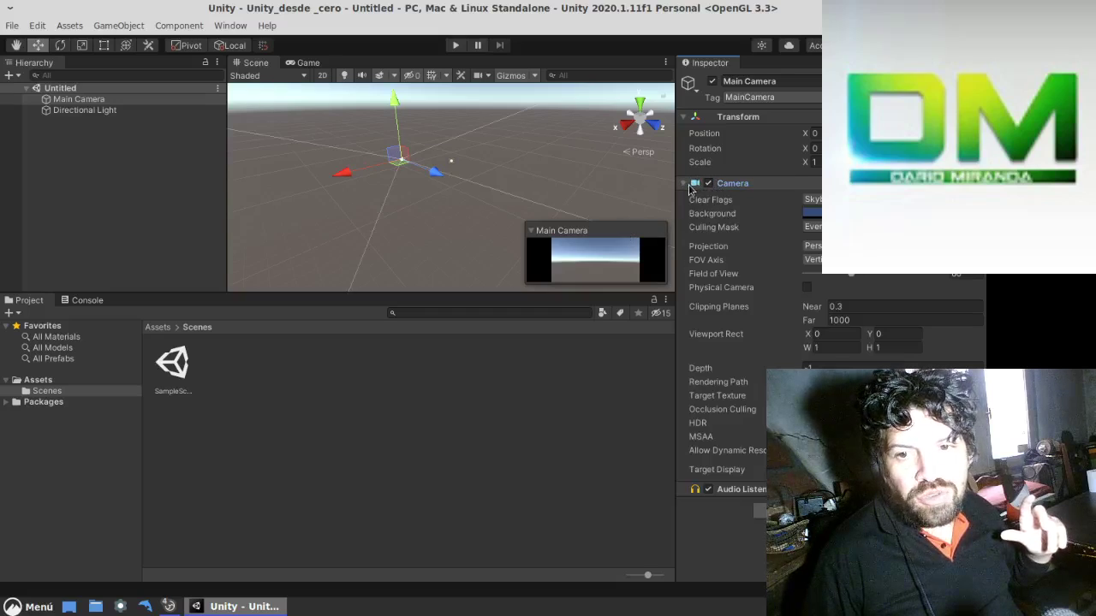
click(733, 491)
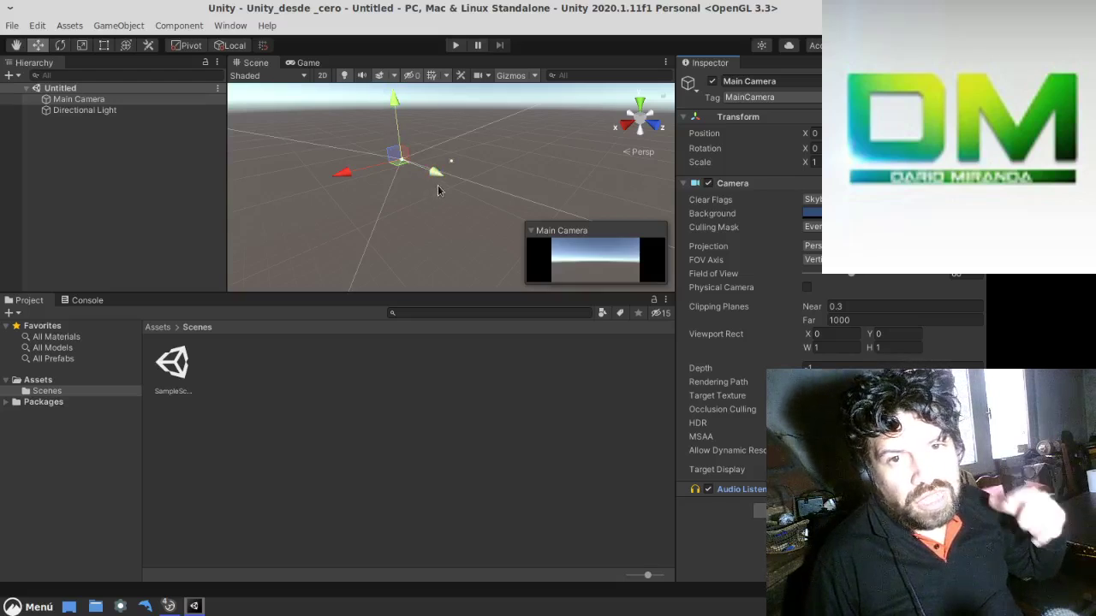
click(685, 183)
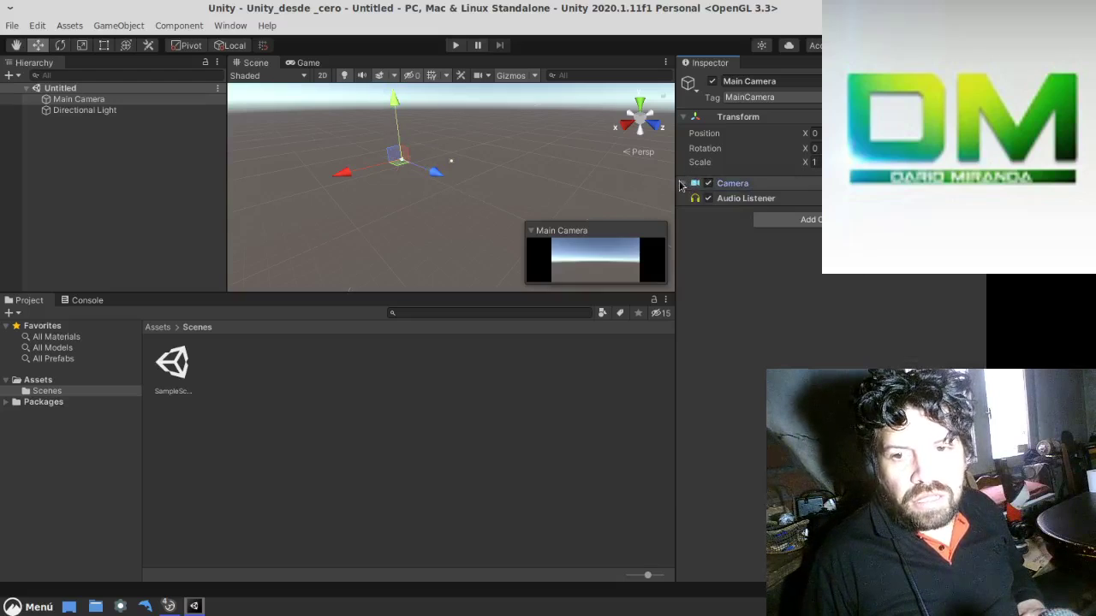
Scroll the Add Component list for Main Camera, then close the 'Unity has stopped working' dialog
click(797, 221)
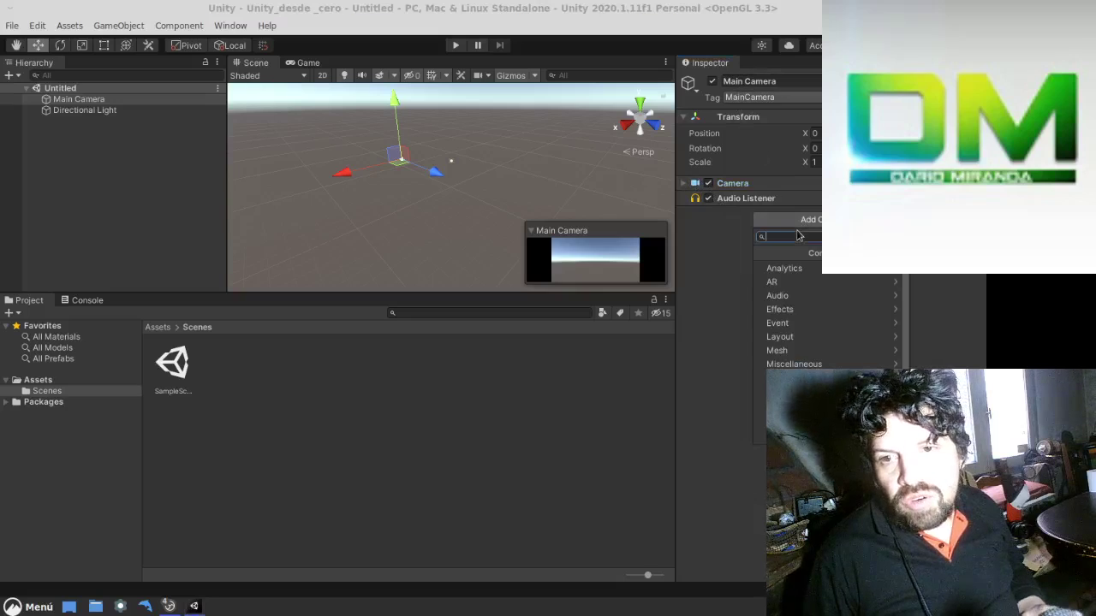
scroll(798, 308, down, 2)
scroll(798, 317, down, 1)
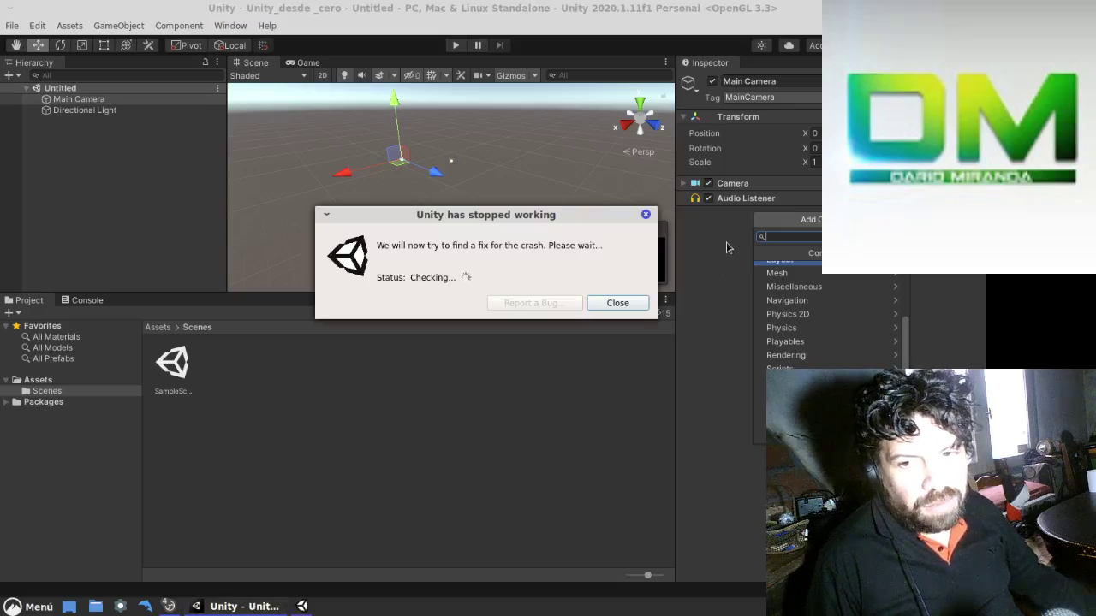
click(620, 305)
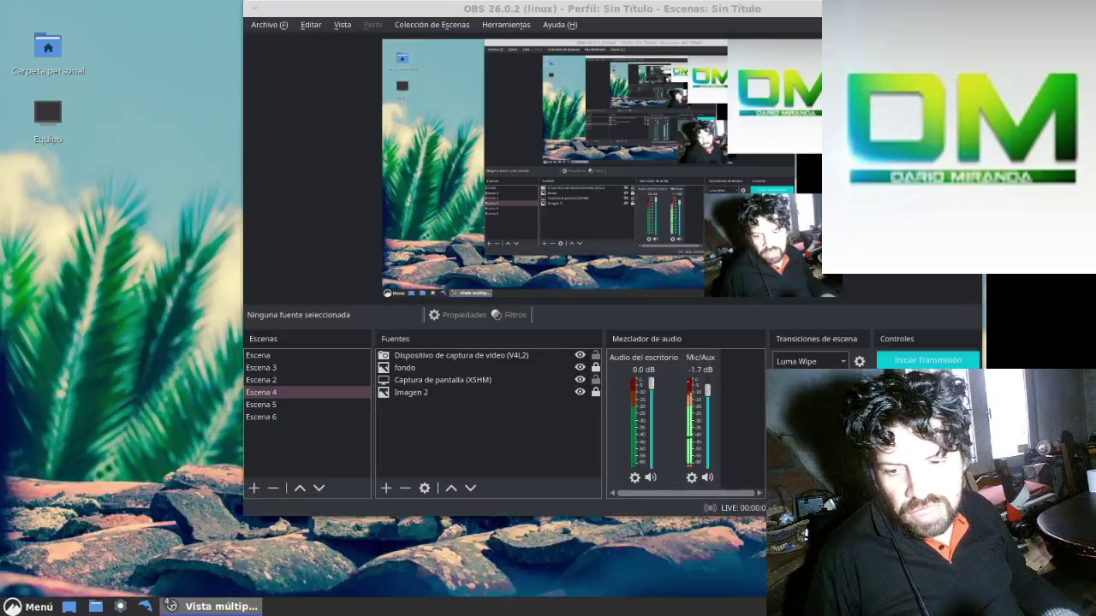
Relaunch the Unity_desde_cero project from the Unity Hub tray menu after the crash
right_click(689, 607)
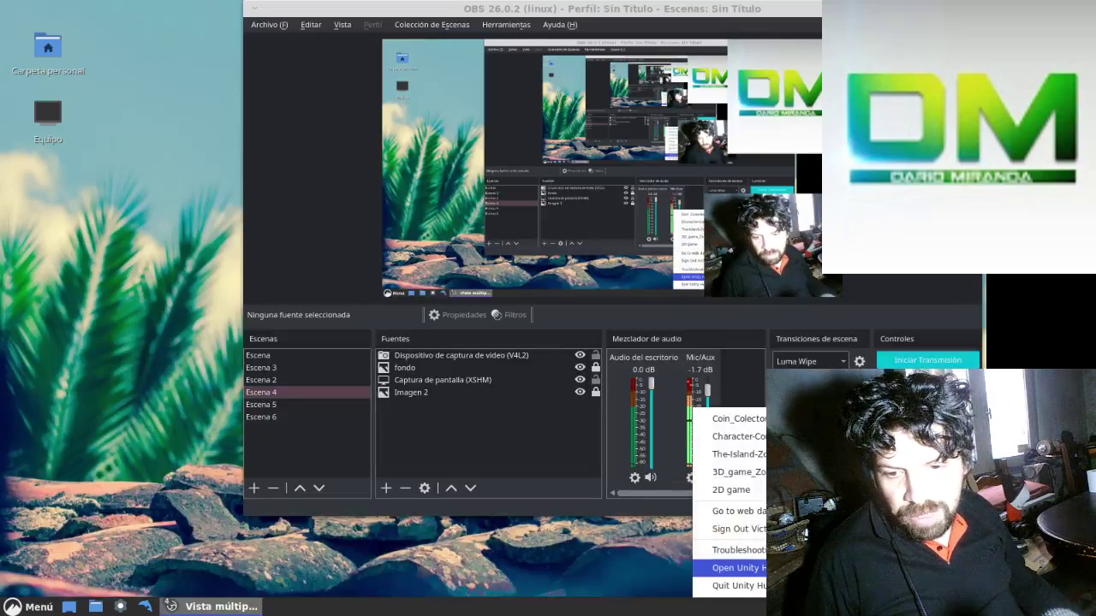
click(721, 565)
click(420, 296)
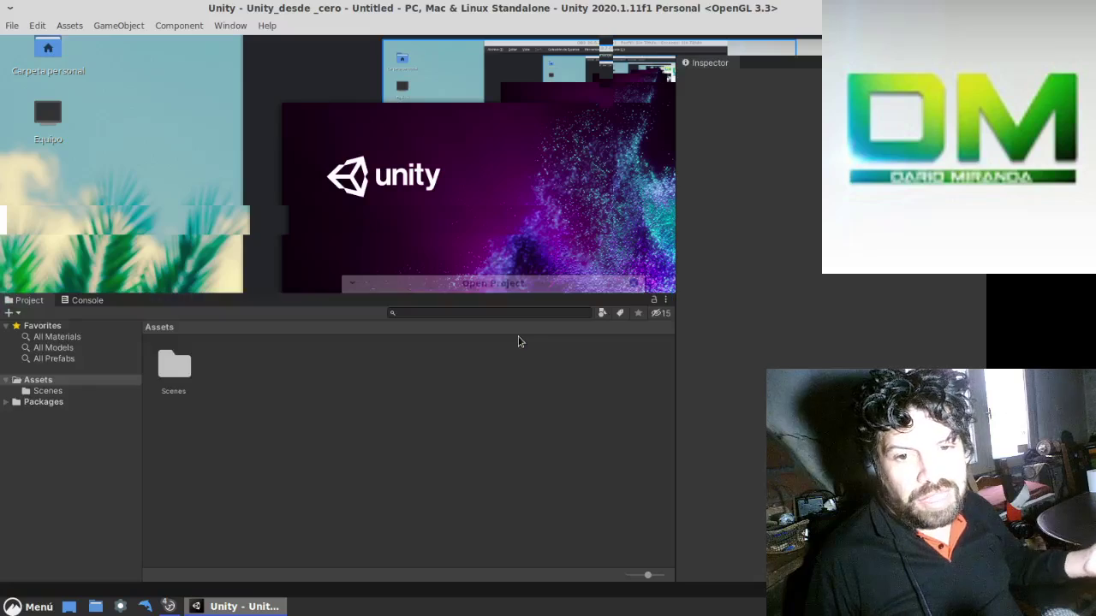
click(174, 366)
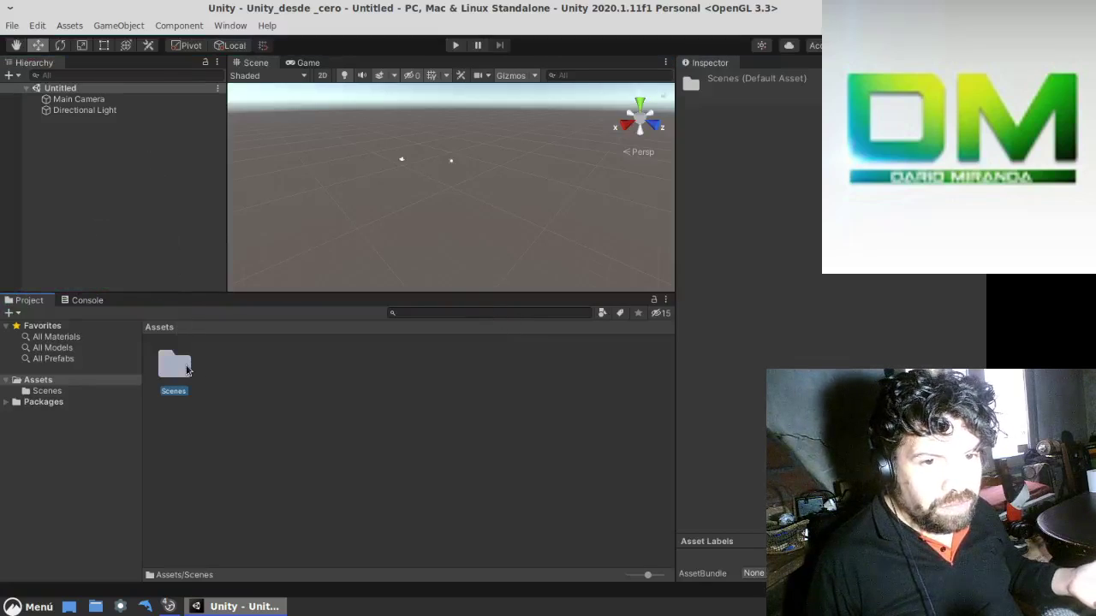
click(194, 196)
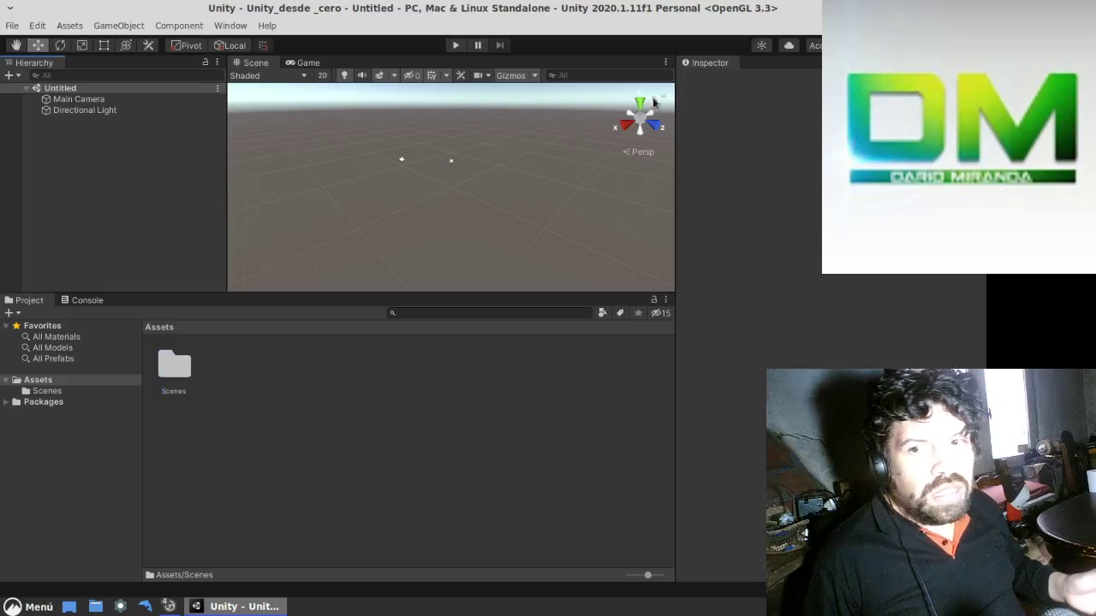
click(117, 110)
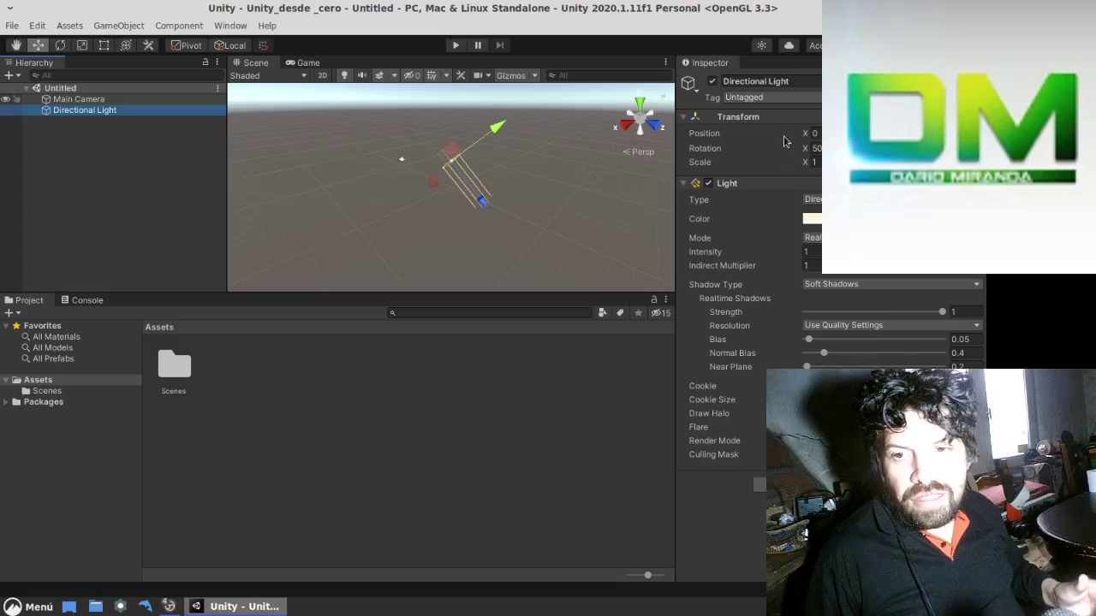
click(122, 133)
right_click(135, 131)
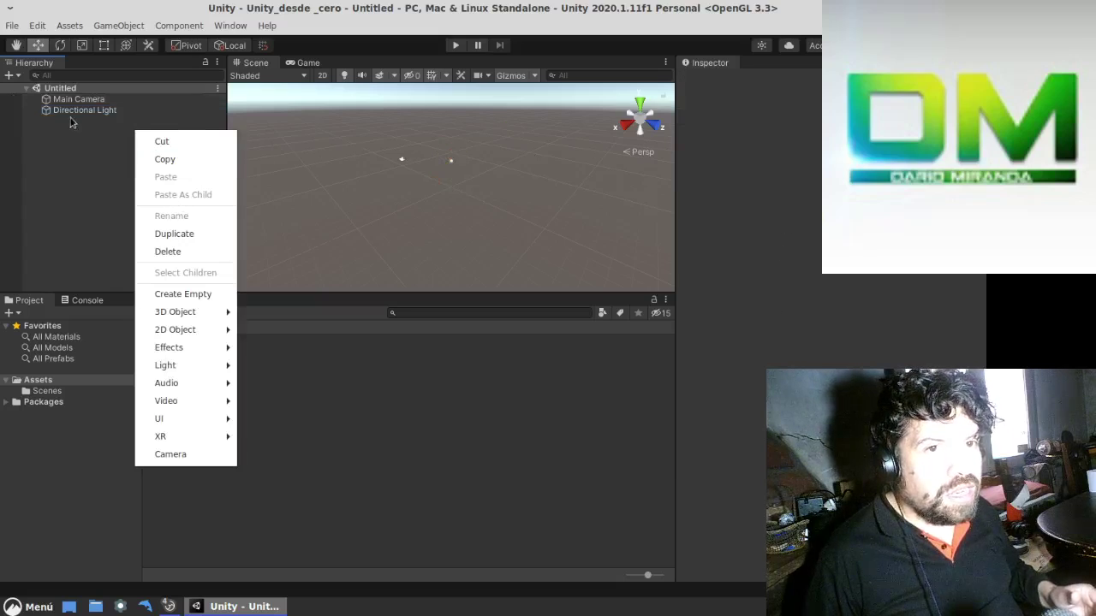
click(39, 65)
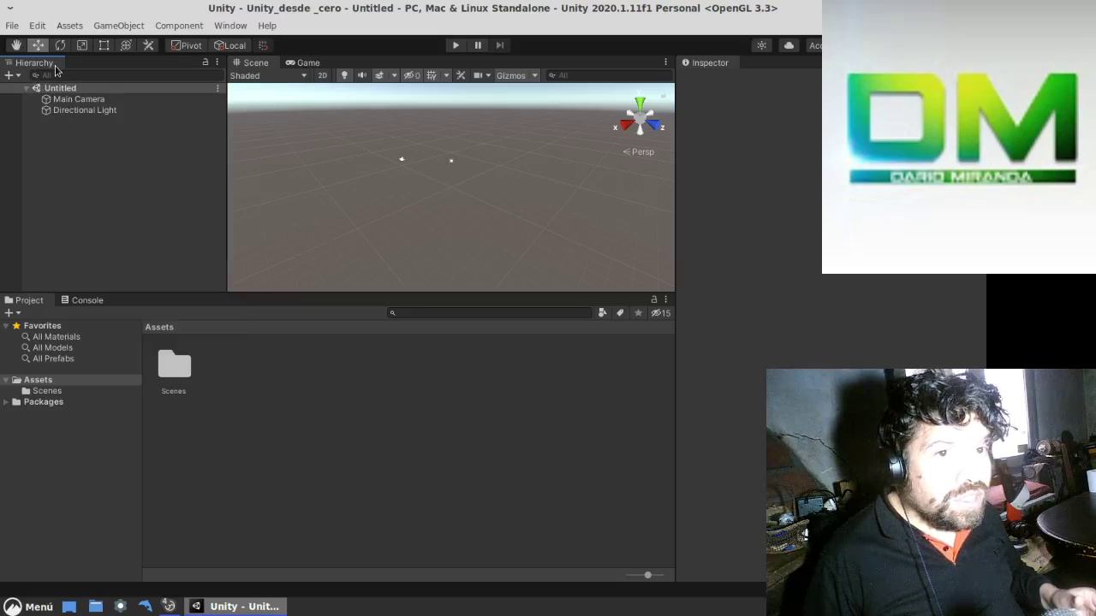
right_click(91, 136)
mouse_move(137, 313)
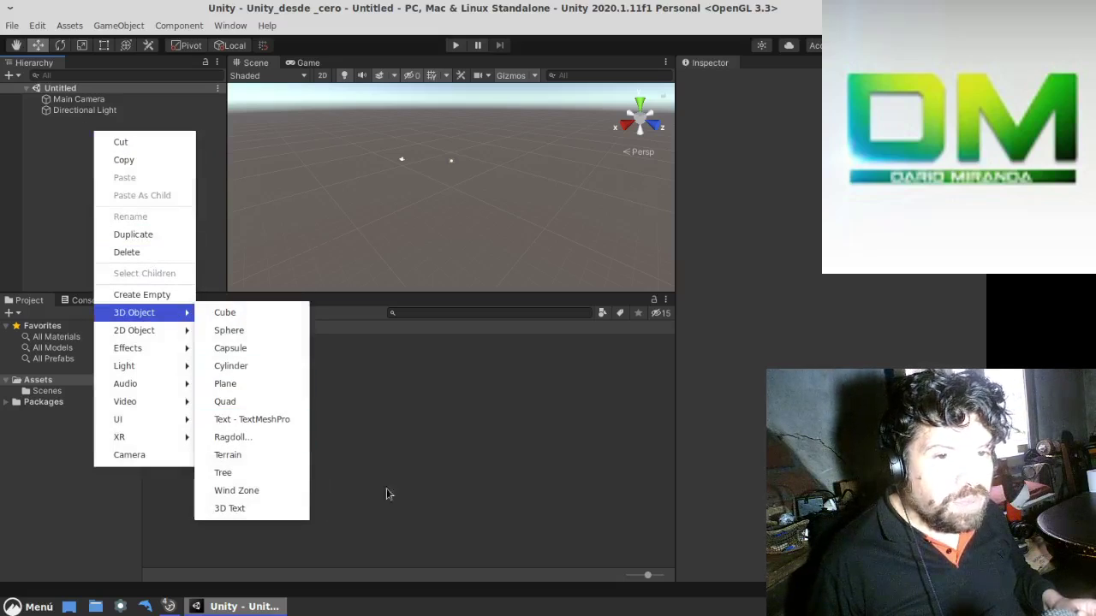
click(435, 473)
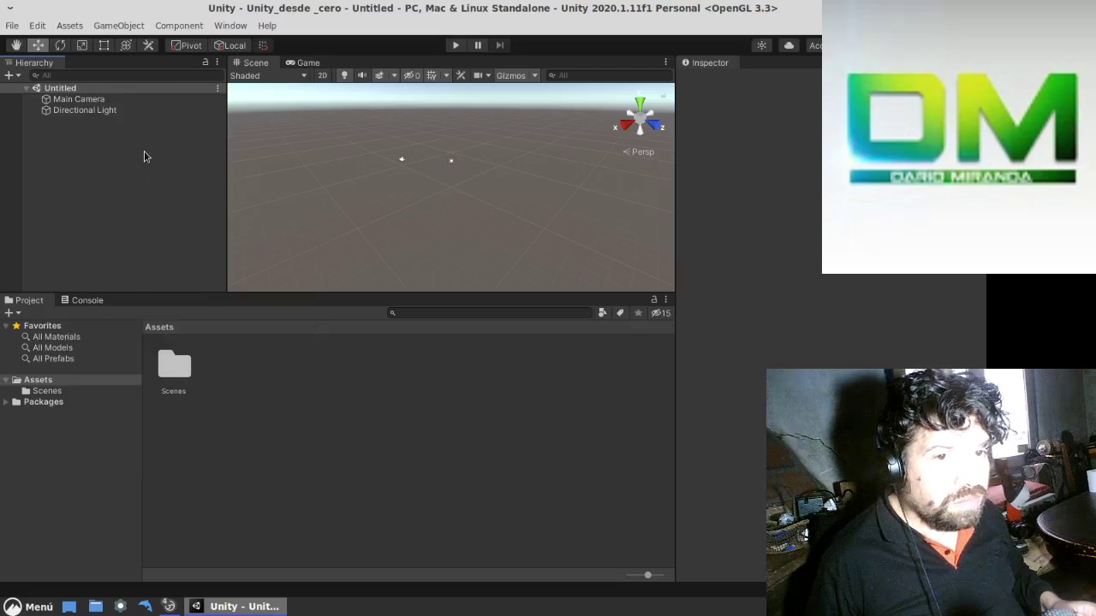
Create a Square sprite asset, place it in the scene, then view it in 2D and the Game view
right_click(327, 420)
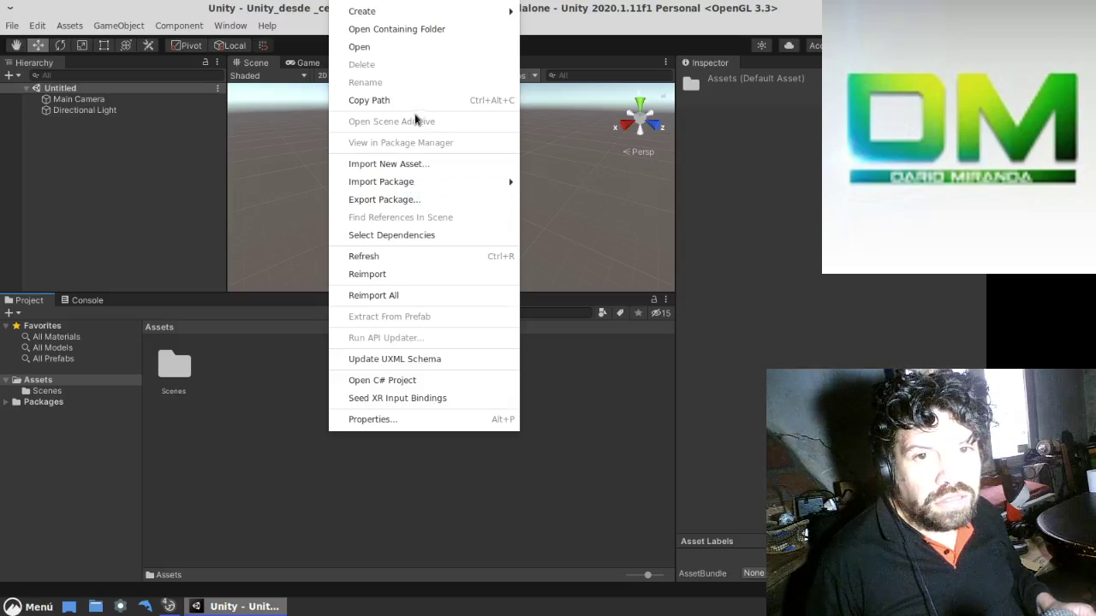
mouse_move(422, 12)
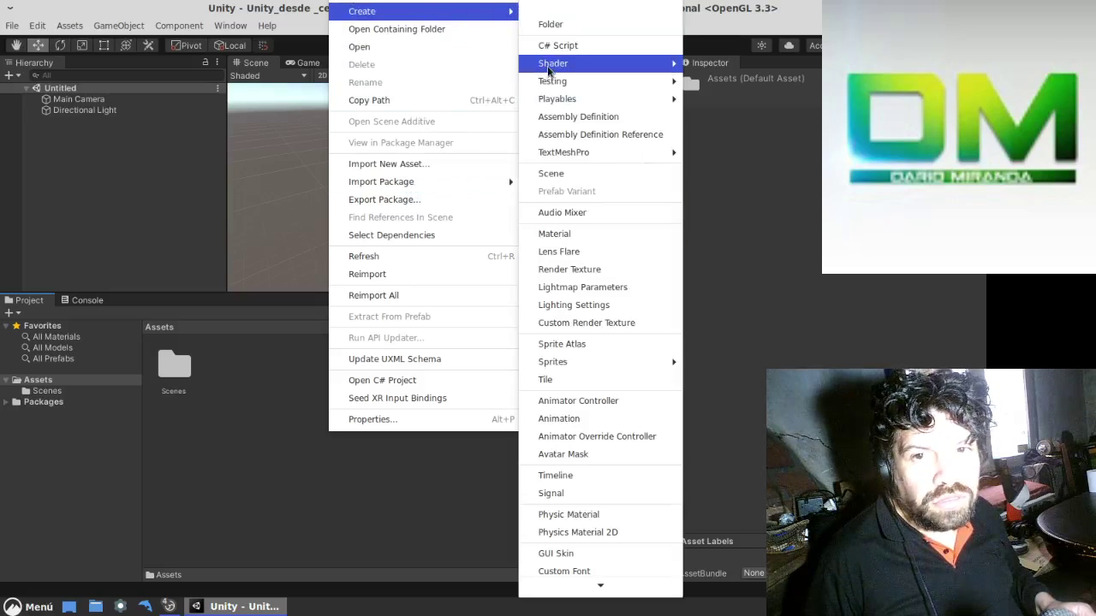
mouse_move(594, 366)
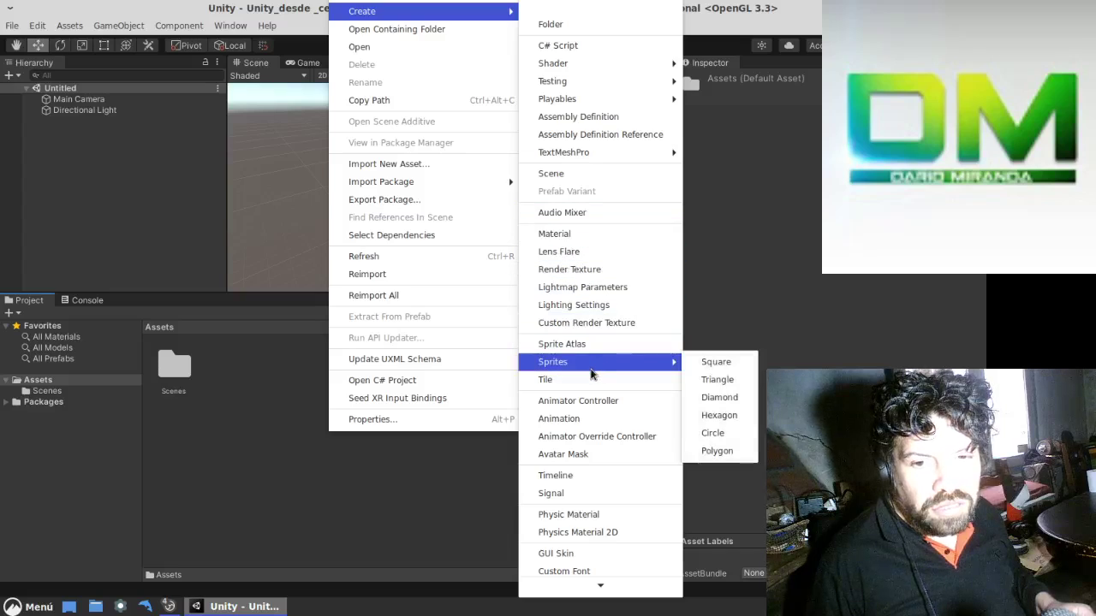
click(715, 364)
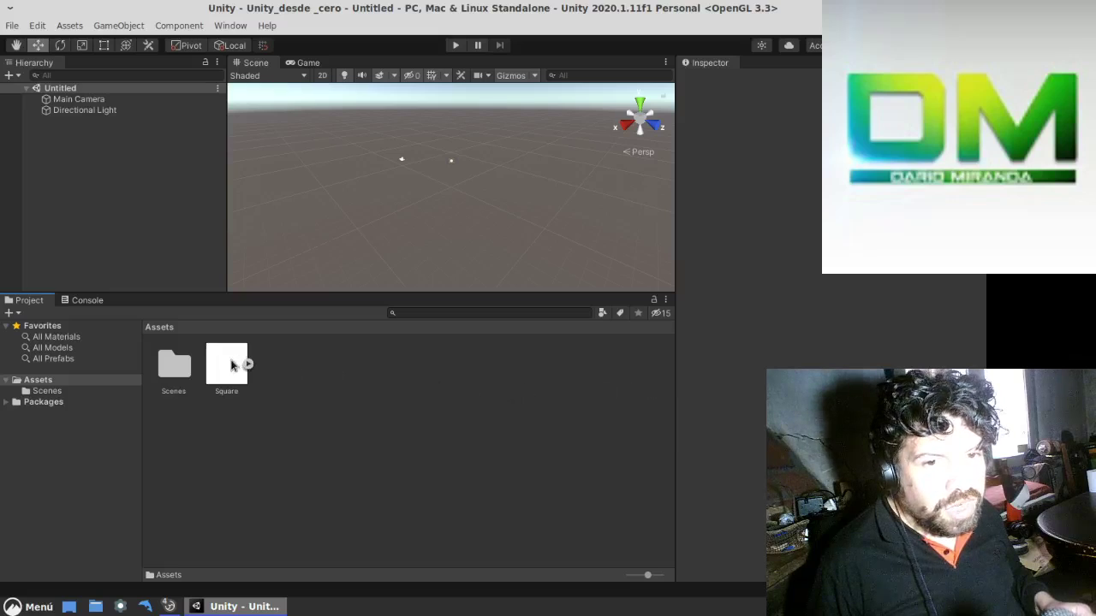
mouse_move(230, 364)
mouse_down()
mouse_move(133, 161)
mouse_move(135, 178)
mouse_up()
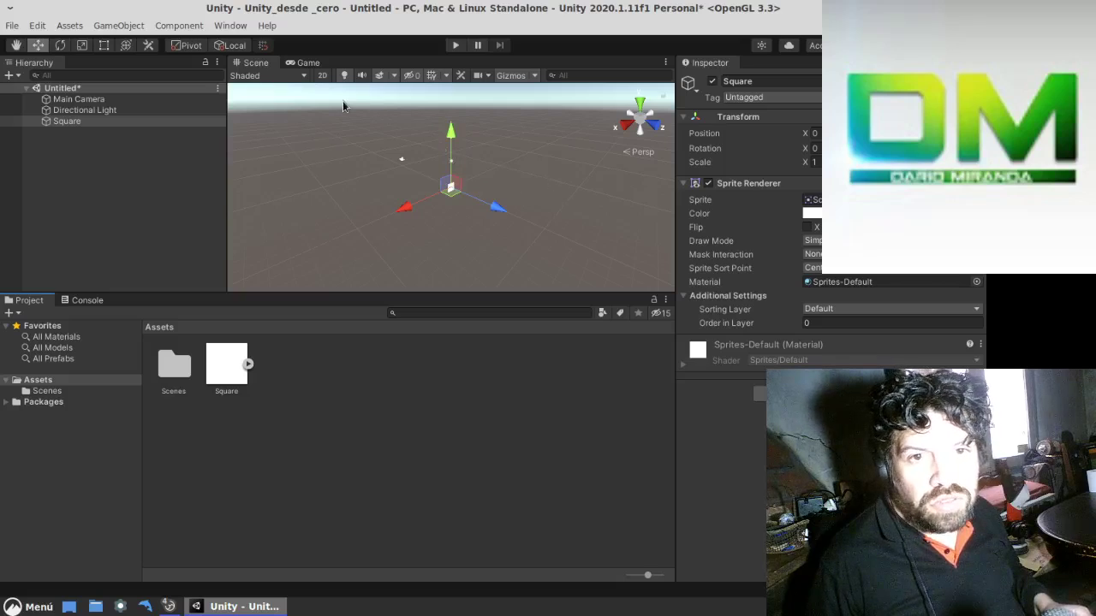
click(322, 77)
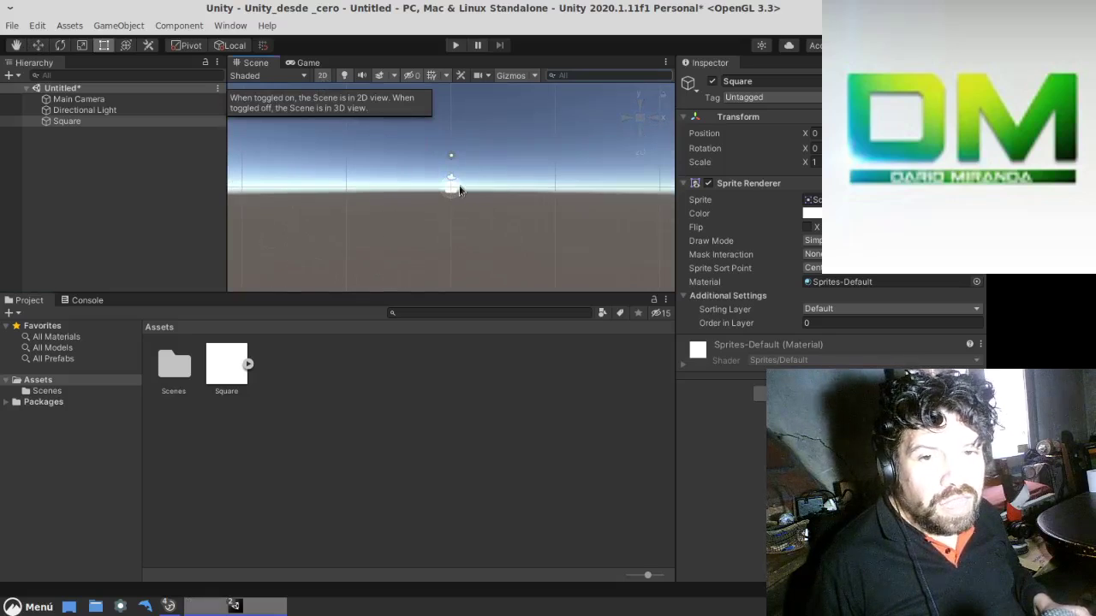
click(305, 64)
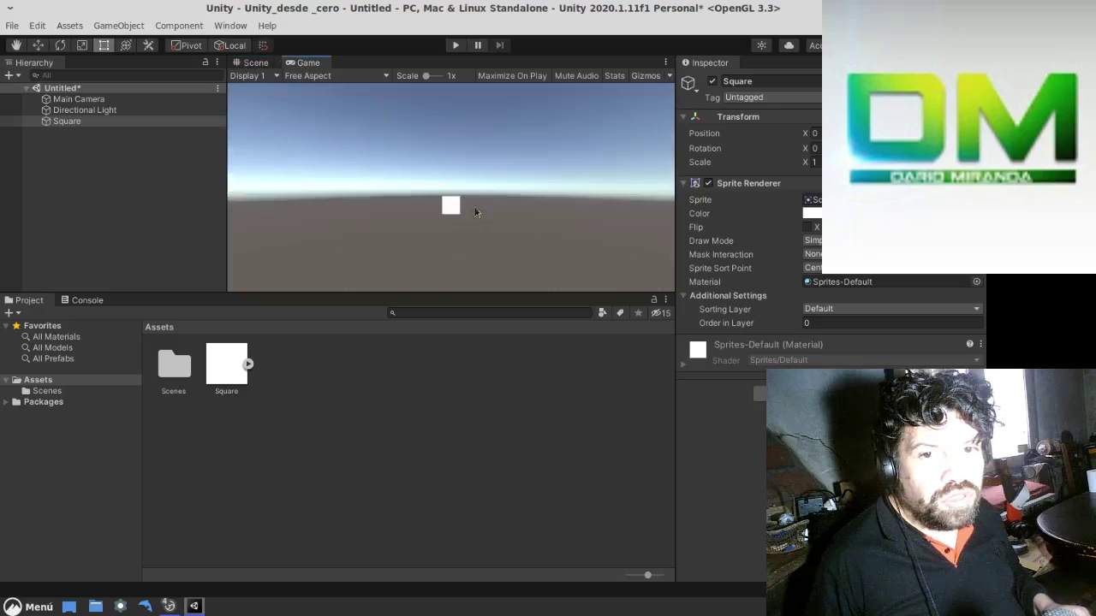
Delete the Square sprite asset and select the Square object in the Hierarchy
click(235, 367)
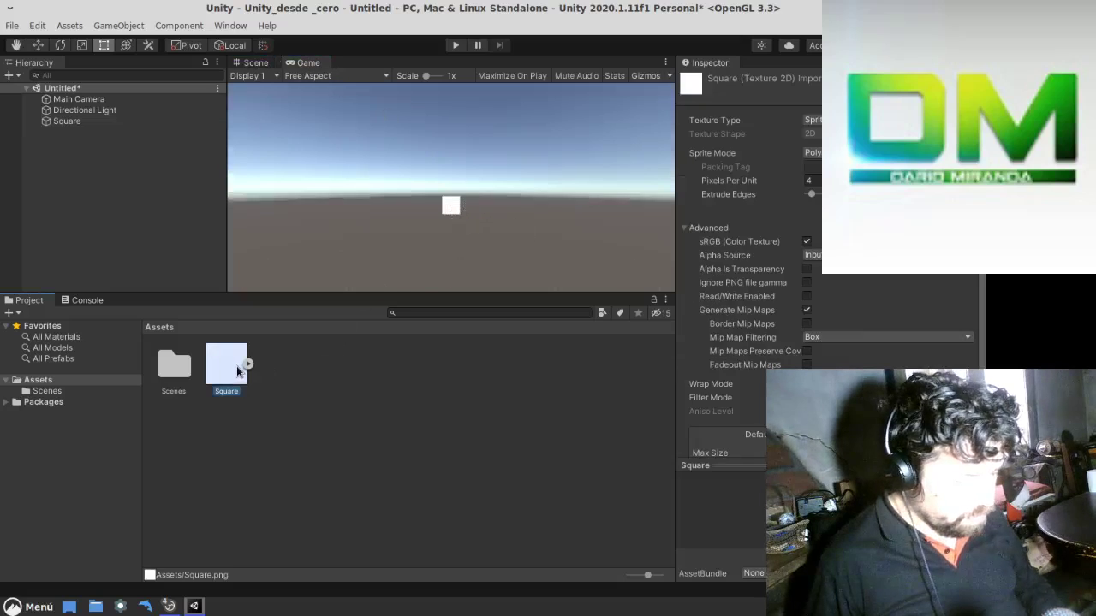
key(Delete)
key(Return)
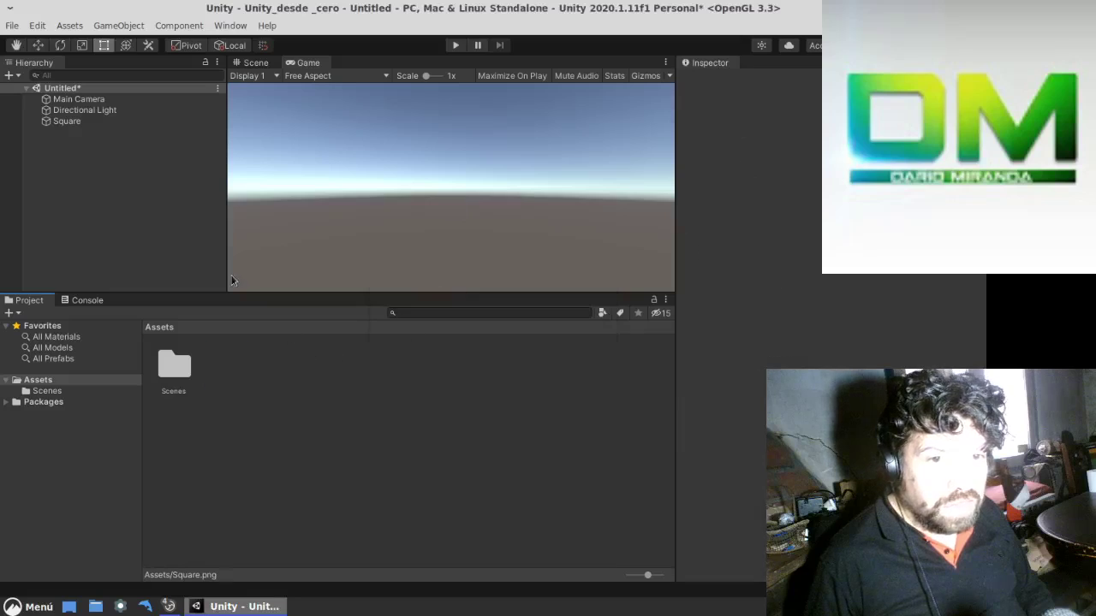
click(94, 124)
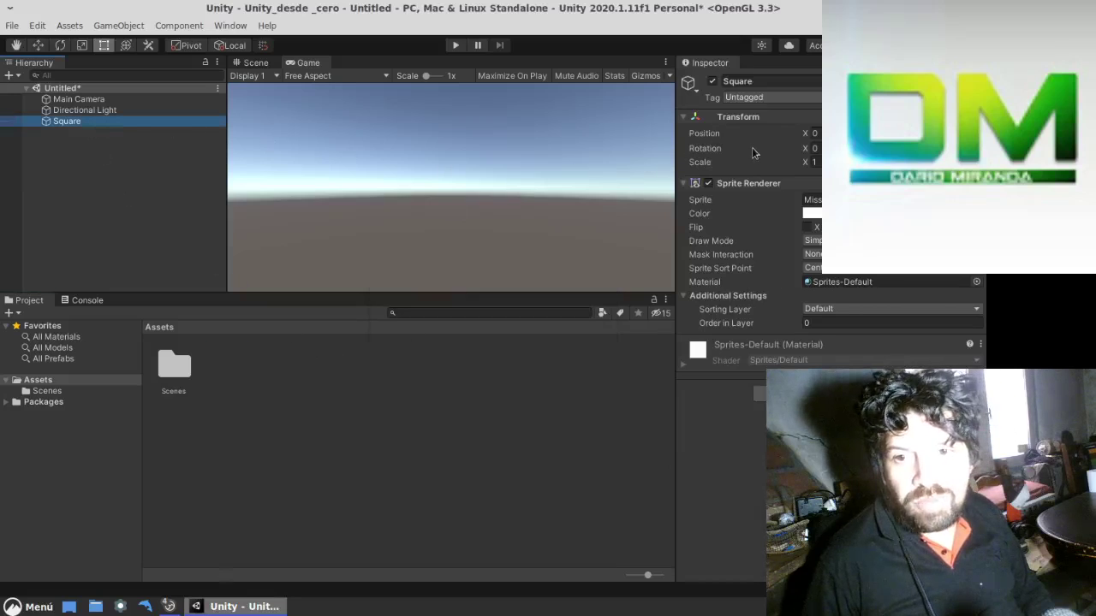
key(Delete)
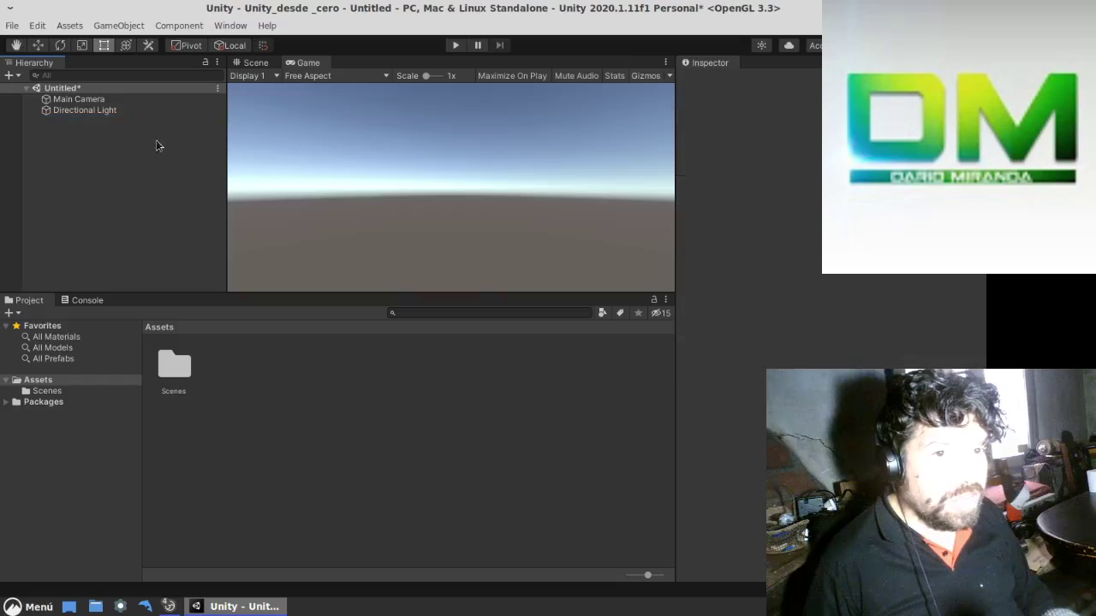
right_click(163, 89)
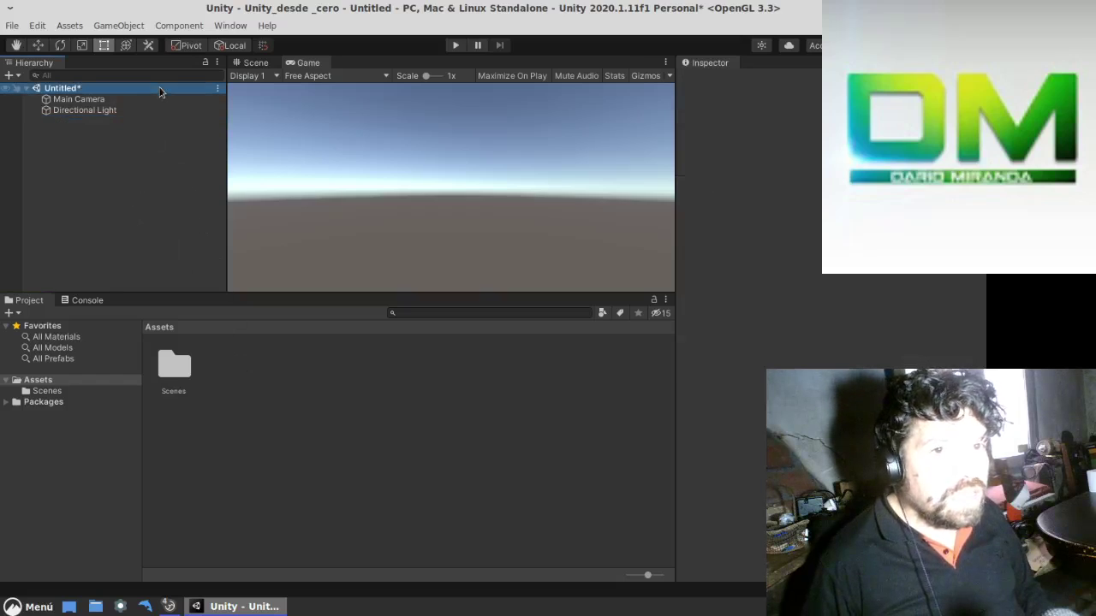
click(112, 205)
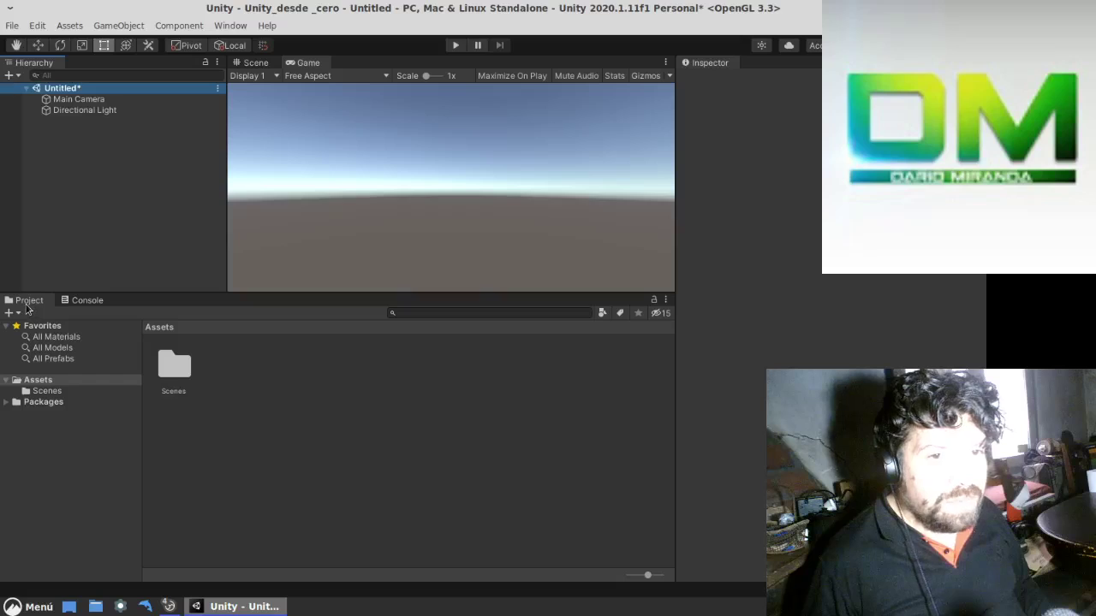
click(31, 306)
click(78, 301)
click(29, 302)
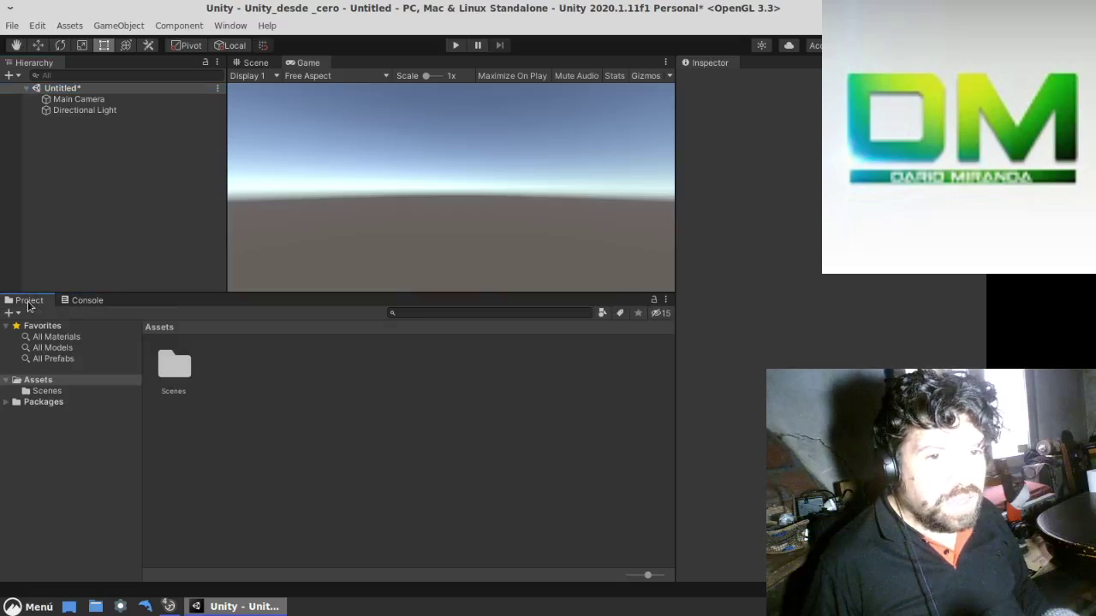
click(82, 303)
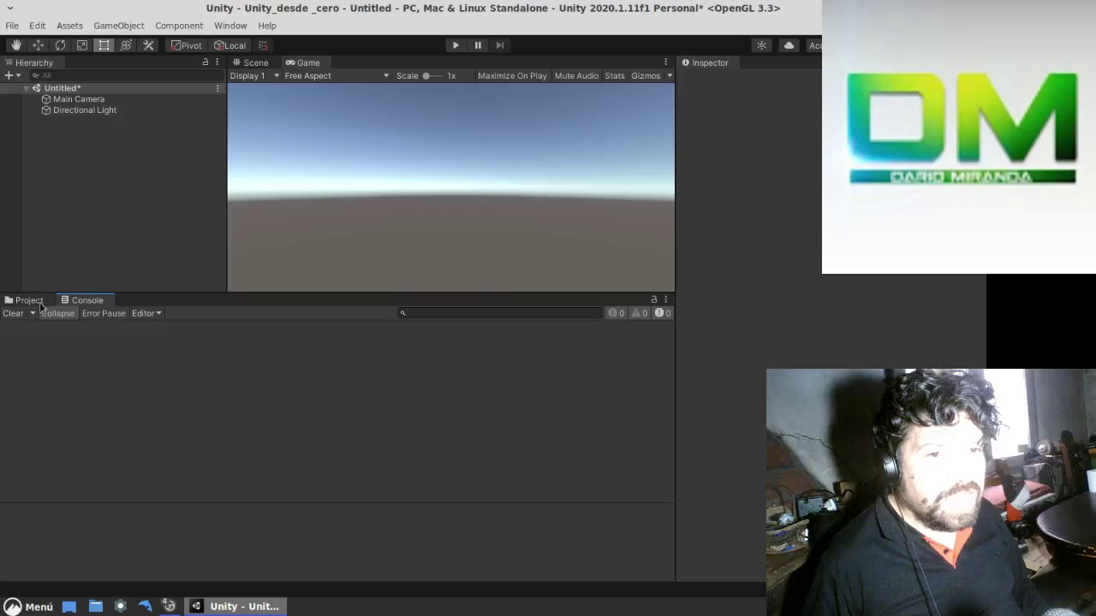
click(34, 302)
click(94, 304)
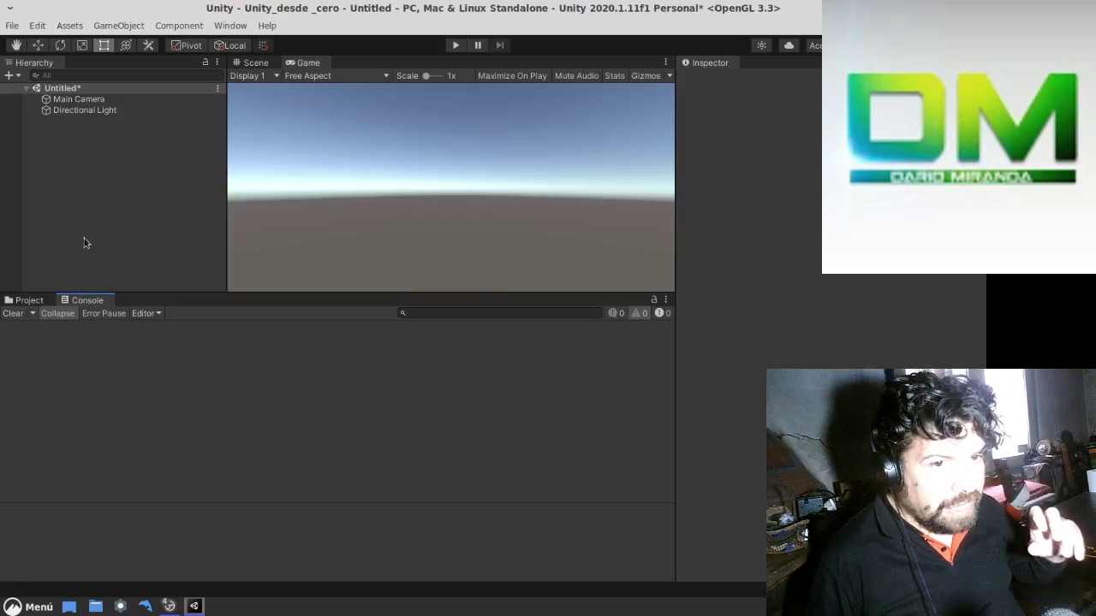
click(27, 301)
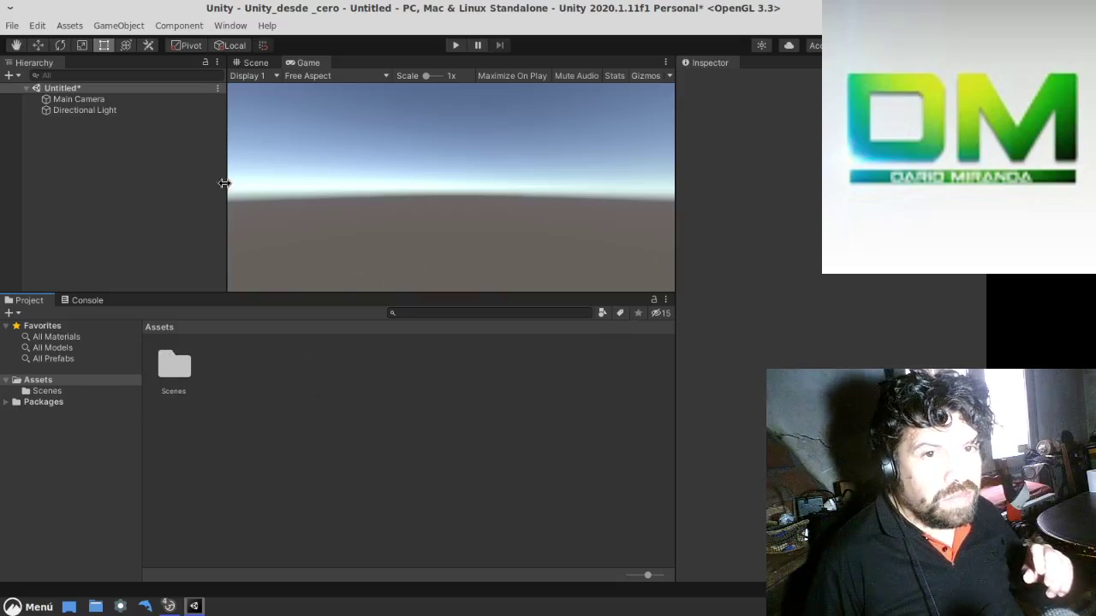
Return to the Scene view, toggle it to 3D perspective and back to flat 2D
click(254, 62)
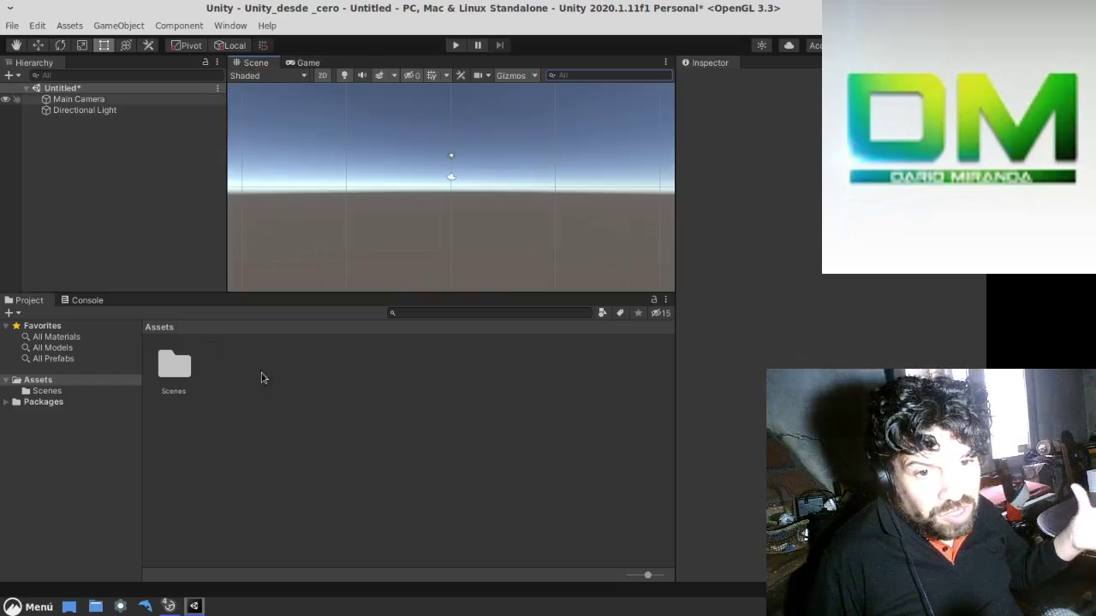
click(323, 76)
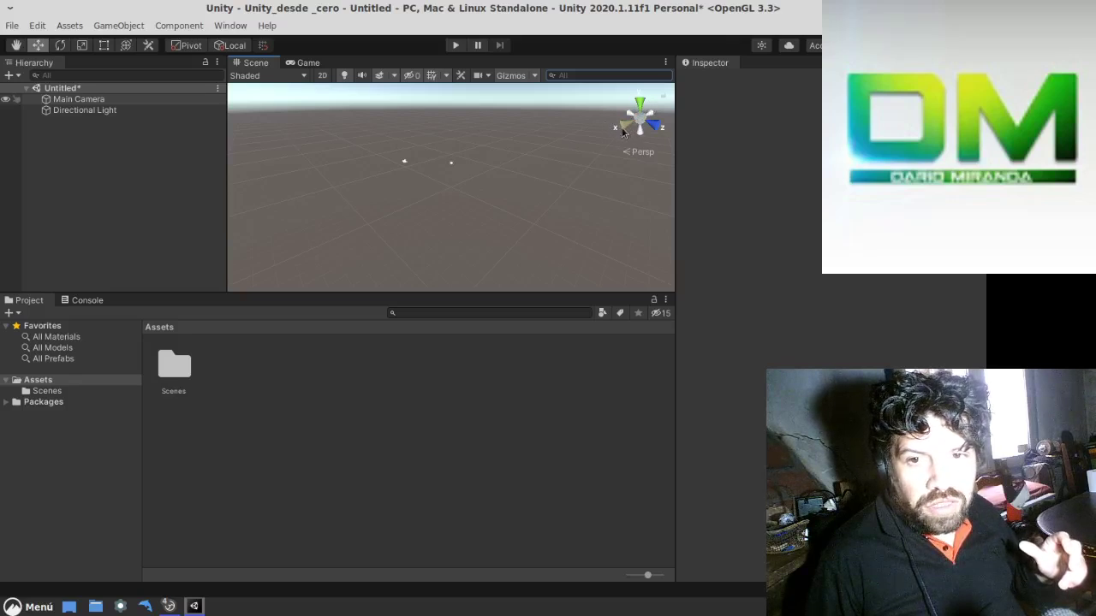
click(352, 217)
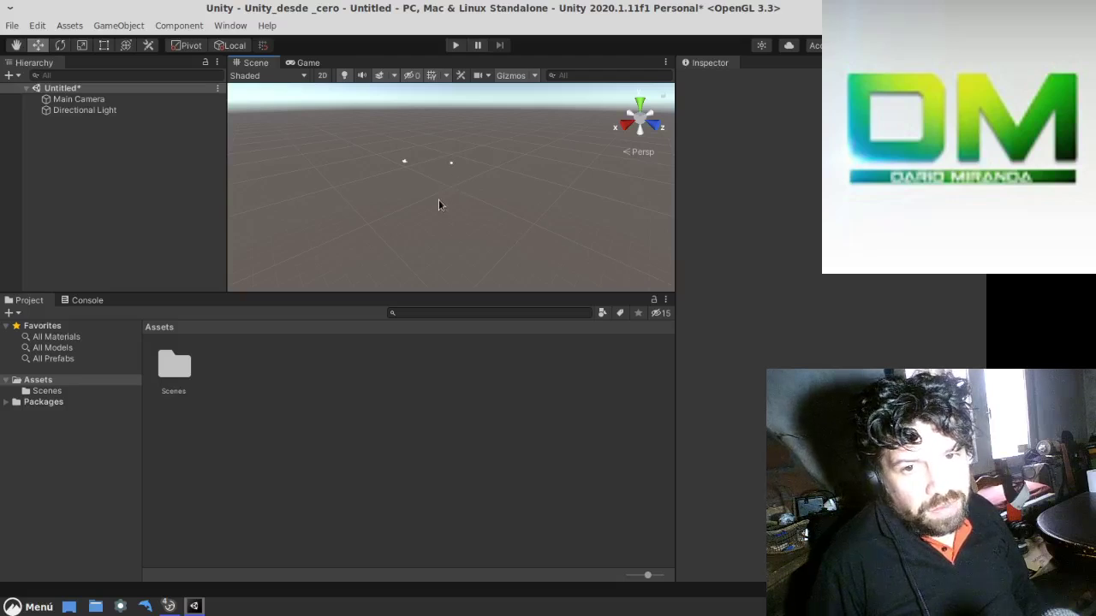
scroll(529, 185, up, 2)
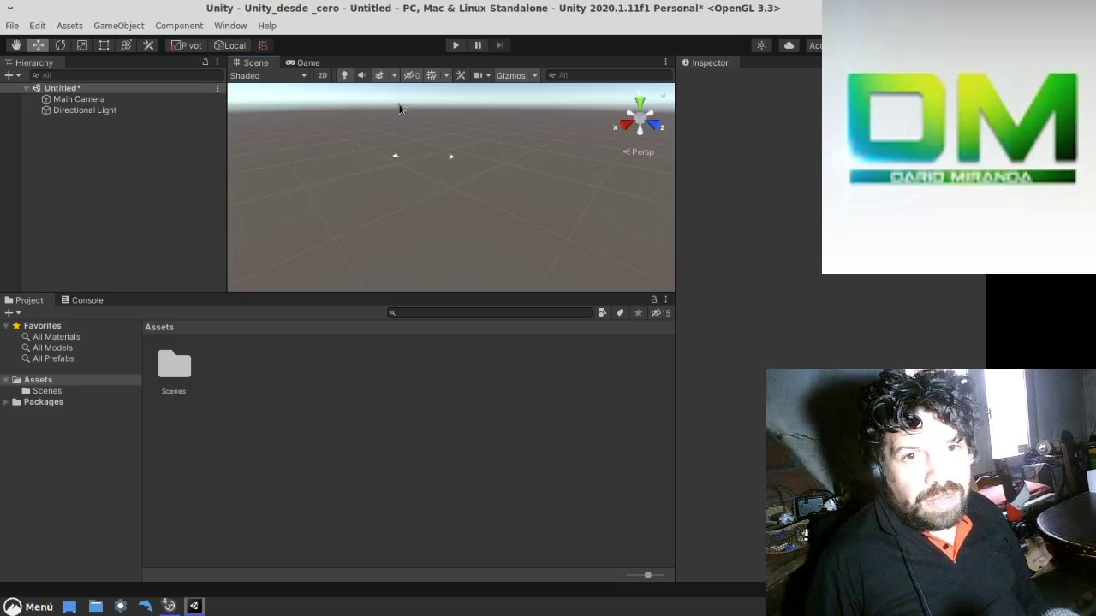
click(322, 76)
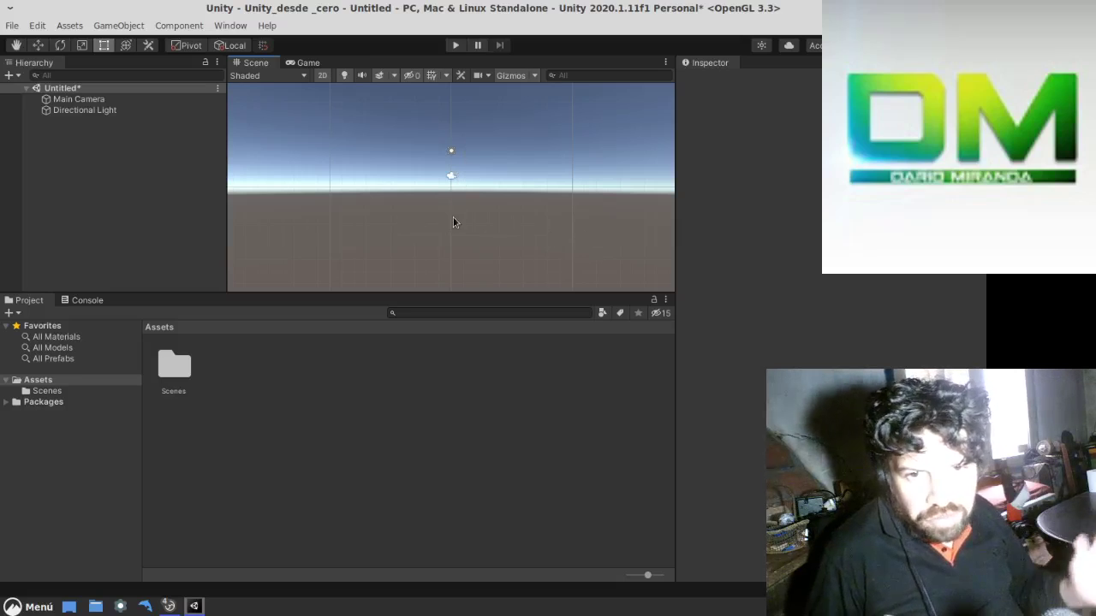
Make the Main Camera orthographic, preview it in the Game view, then return to Scene
click(129, 101)
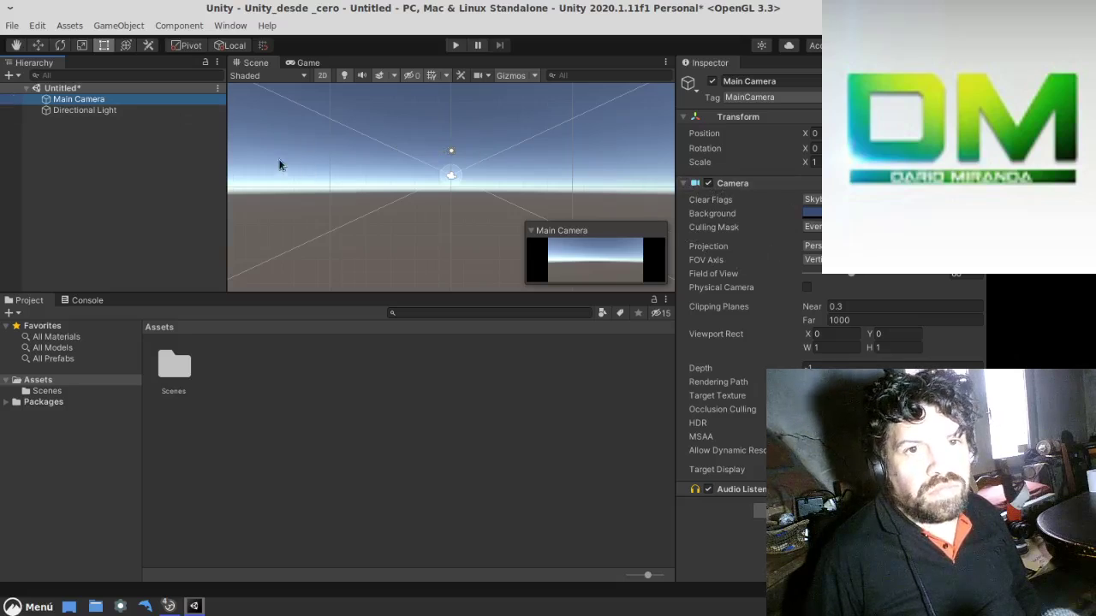
click(812, 246)
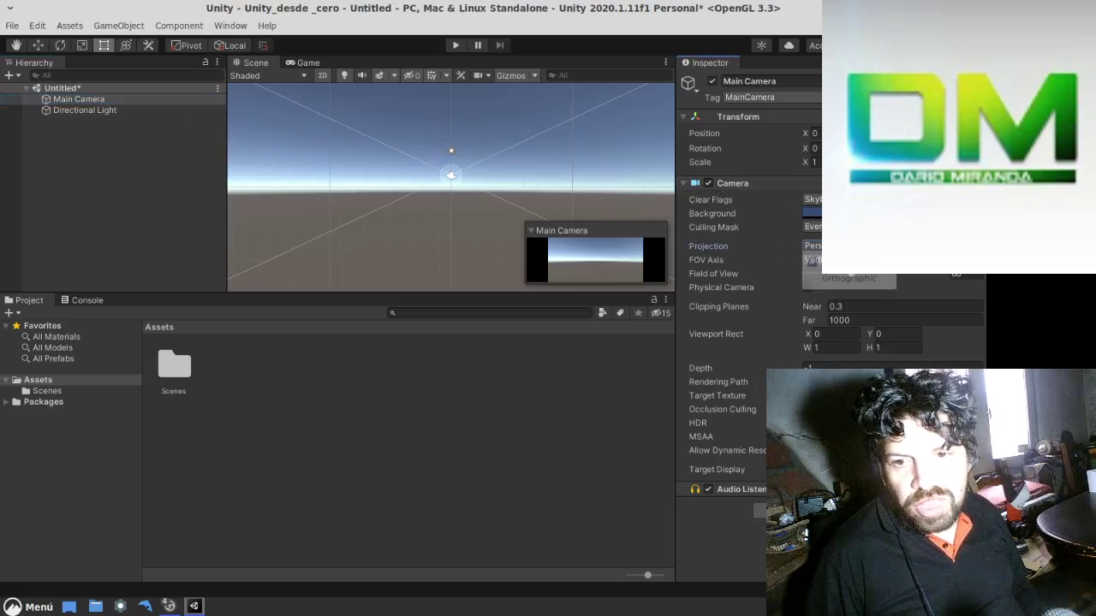
click(861, 280)
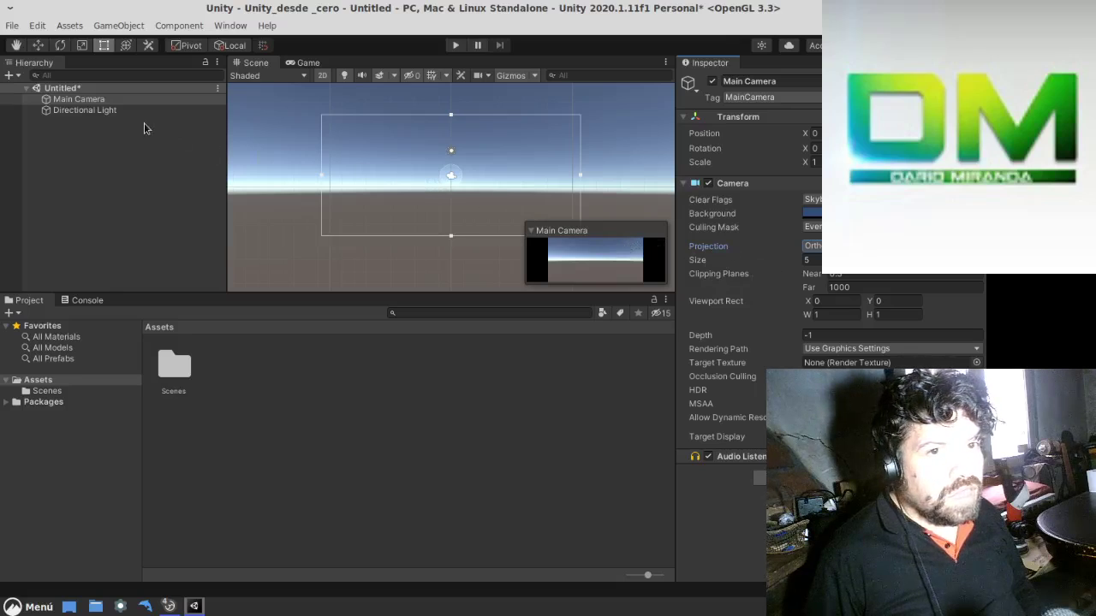
click(310, 66)
click(262, 65)
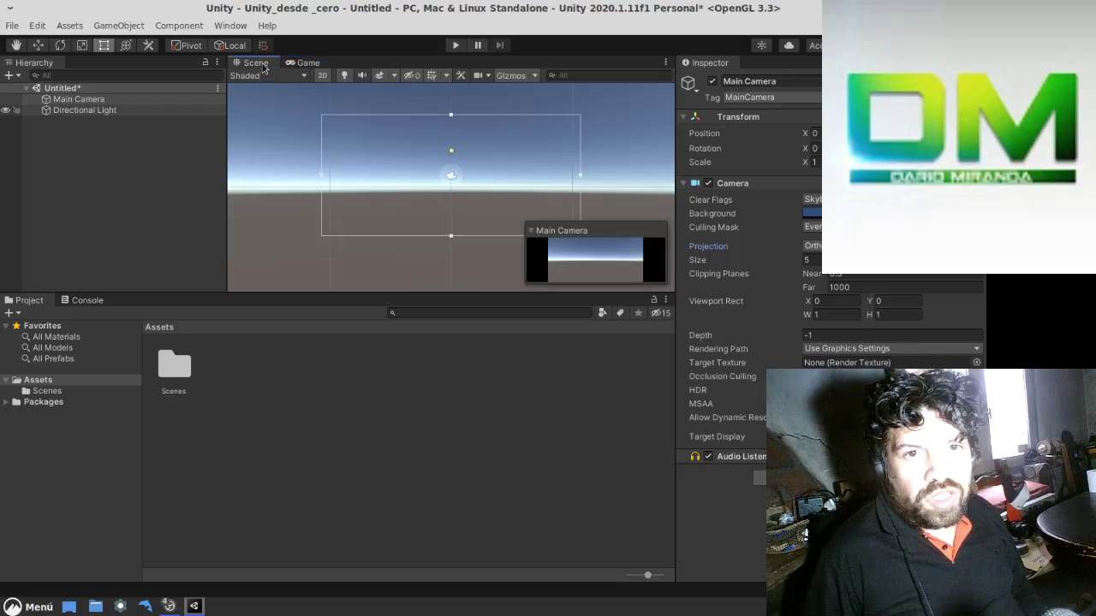
Inspect the scene root, Main Camera and Directional Light, glancing at the Game view before returning to Scene
click(171, 88)
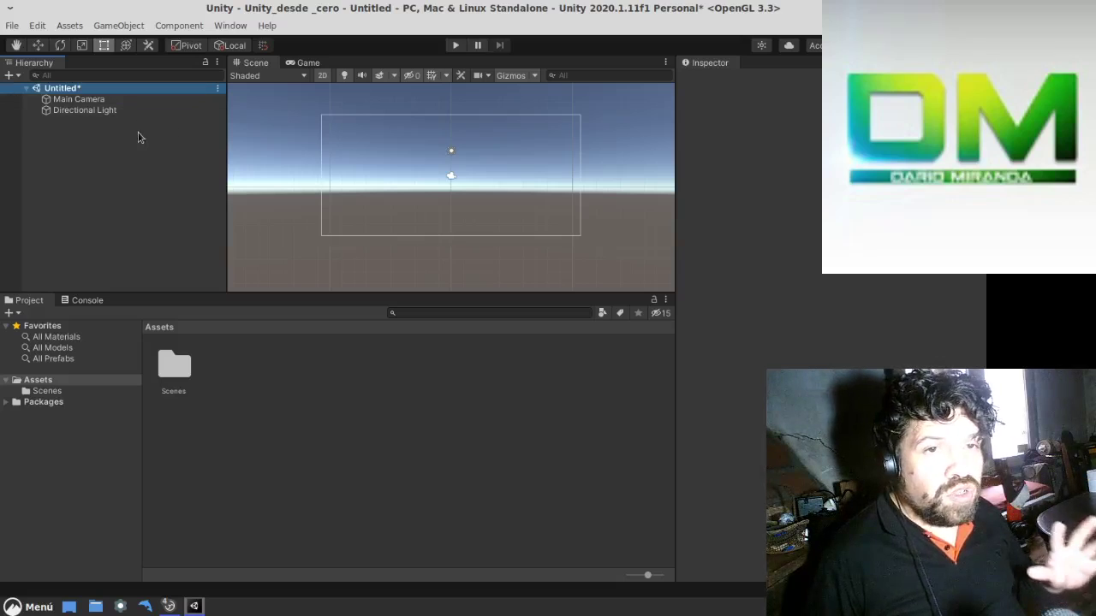
click(86, 99)
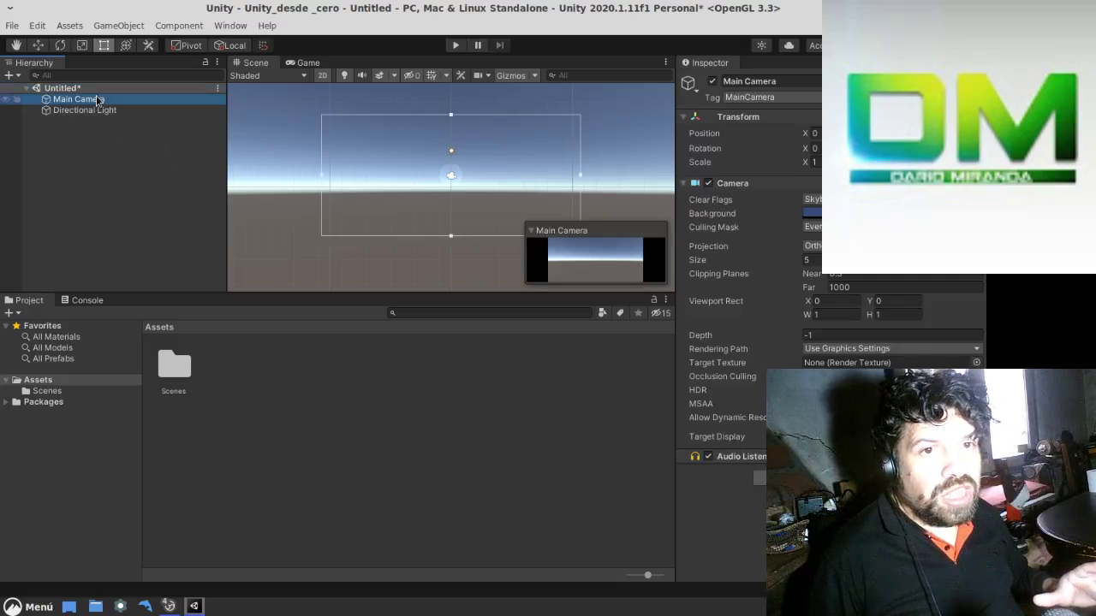
click(94, 110)
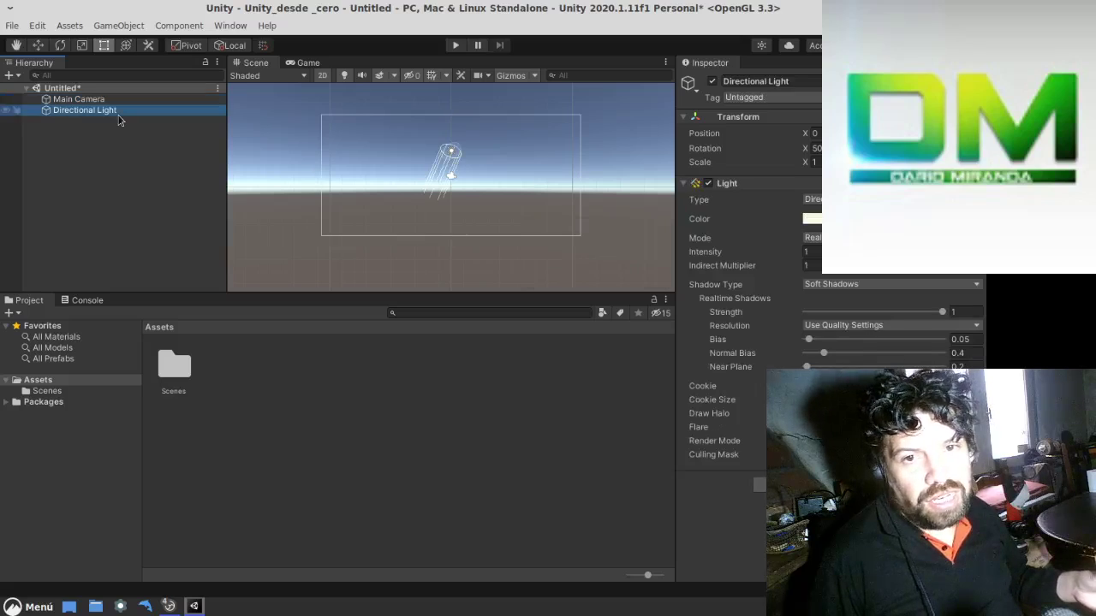
click(109, 100)
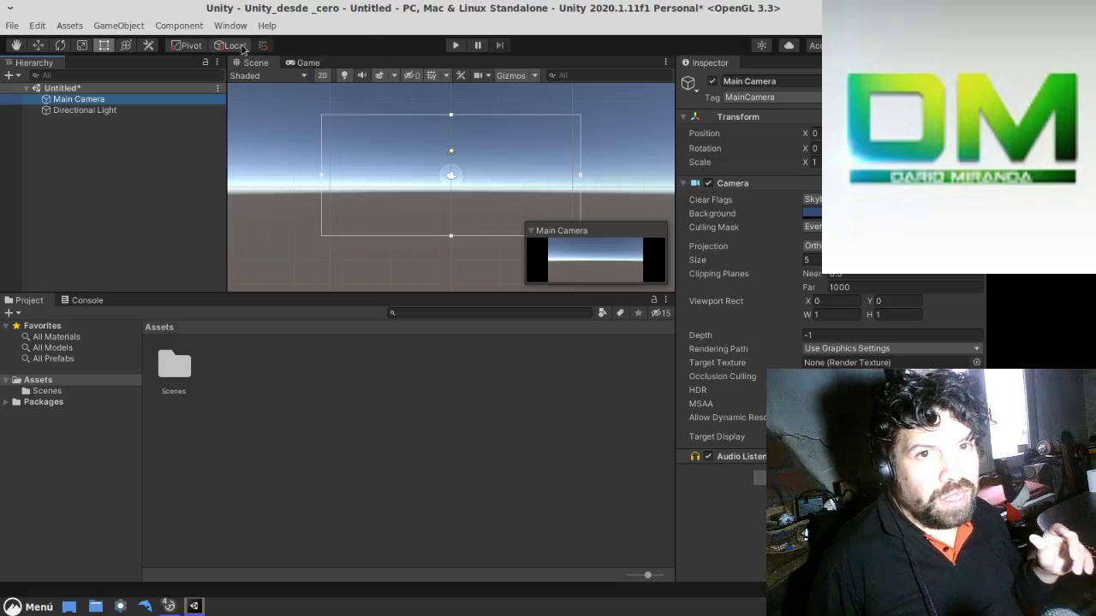
click(311, 64)
click(248, 64)
scroll(366, 176, up, 1)
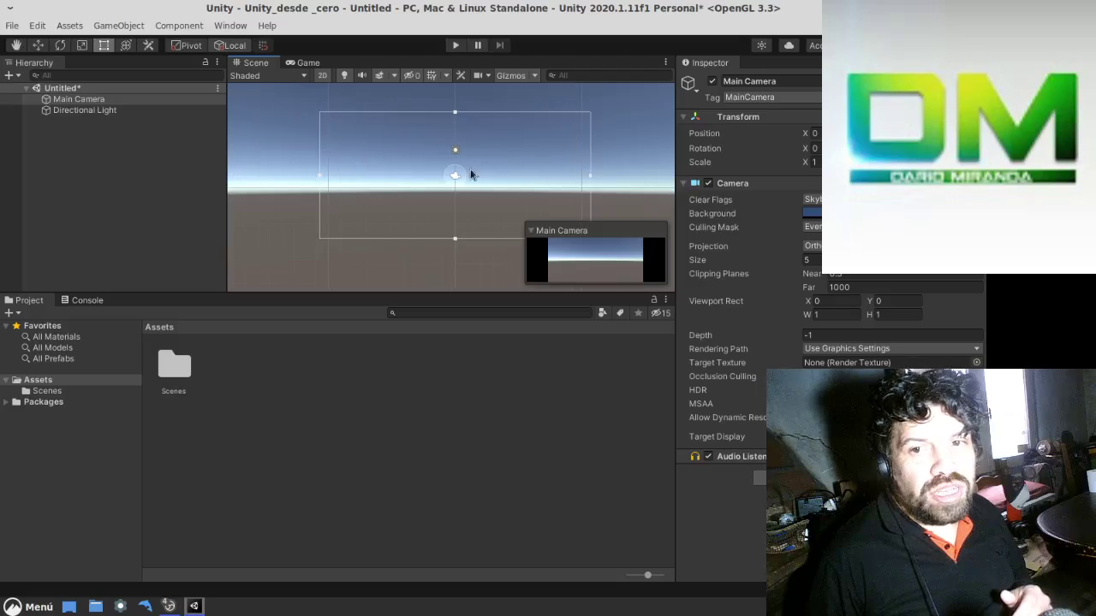
Turn off 2D mode and set the Main Camera's projection to Perspective
click(322, 76)
click(78, 100)
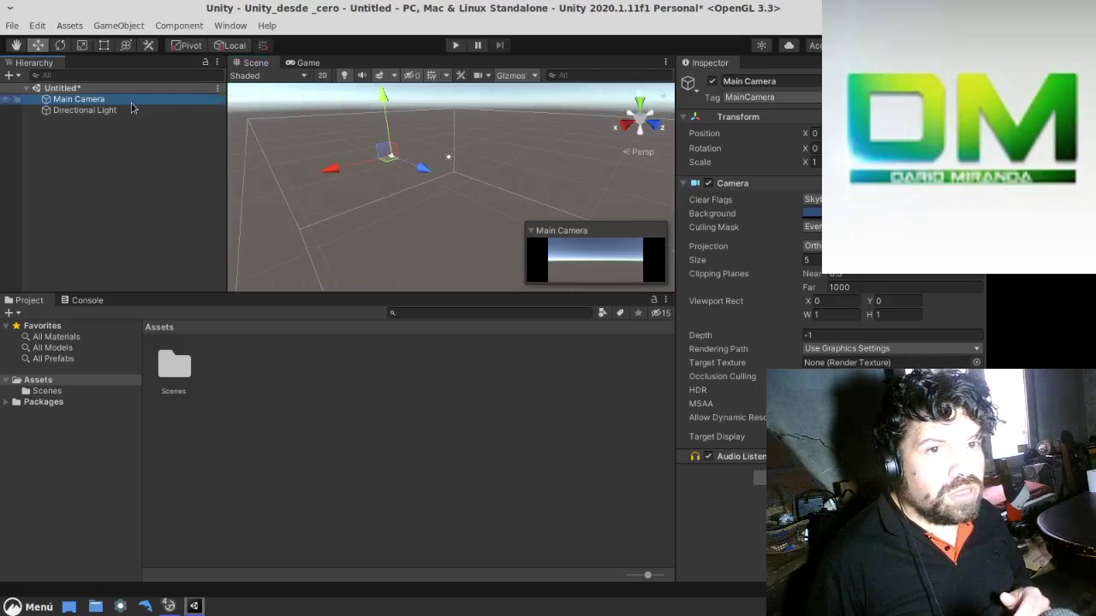
click(812, 227)
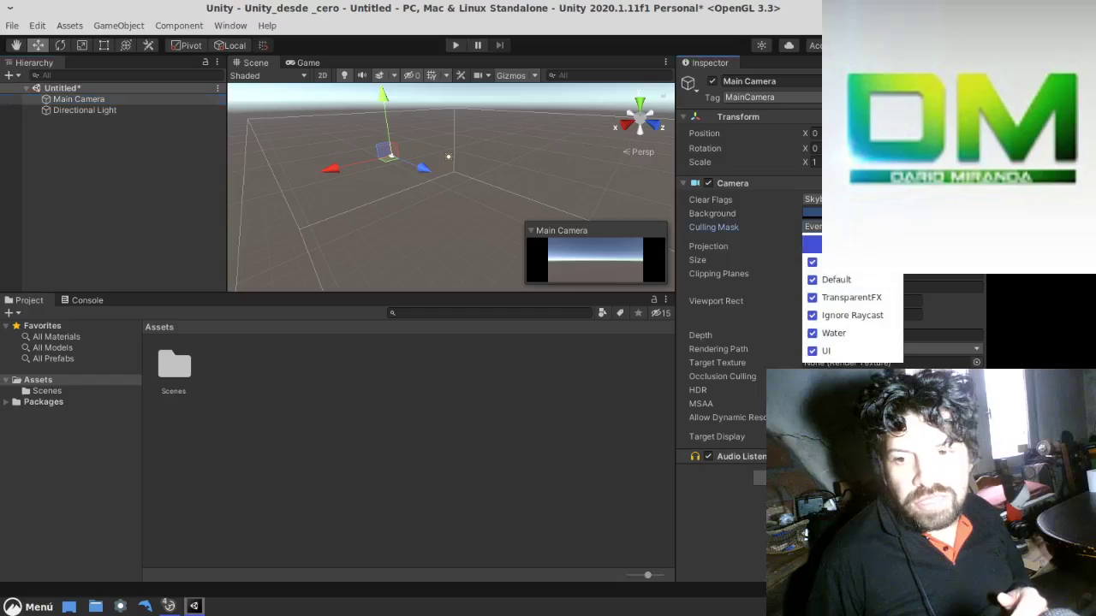
key(Escape)
click(812, 246)
click(834, 261)
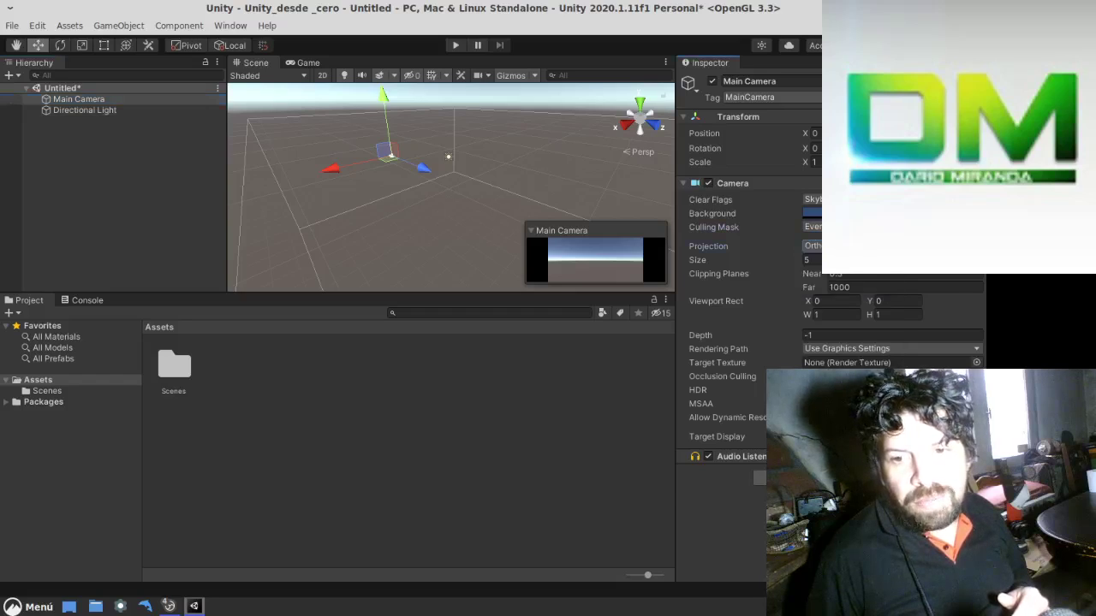
scroll(475, 188, up, 1)
scroll(476, 187, up, 1)
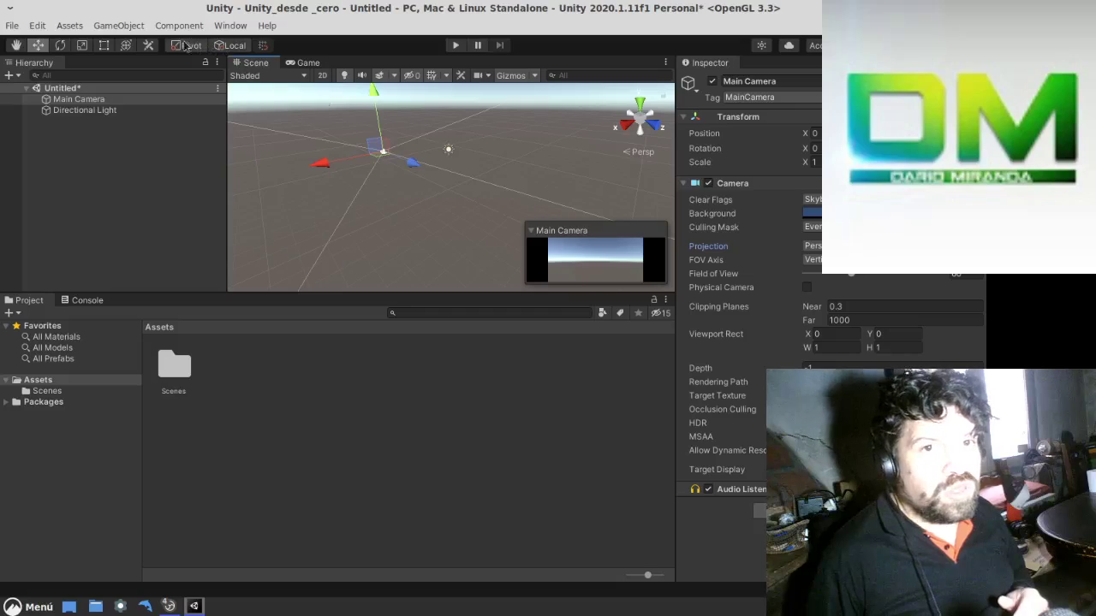
Pan the scene view, then move the Main Camera along its Z axis
click(15, 46)
drag(399, 157, 413, 181)
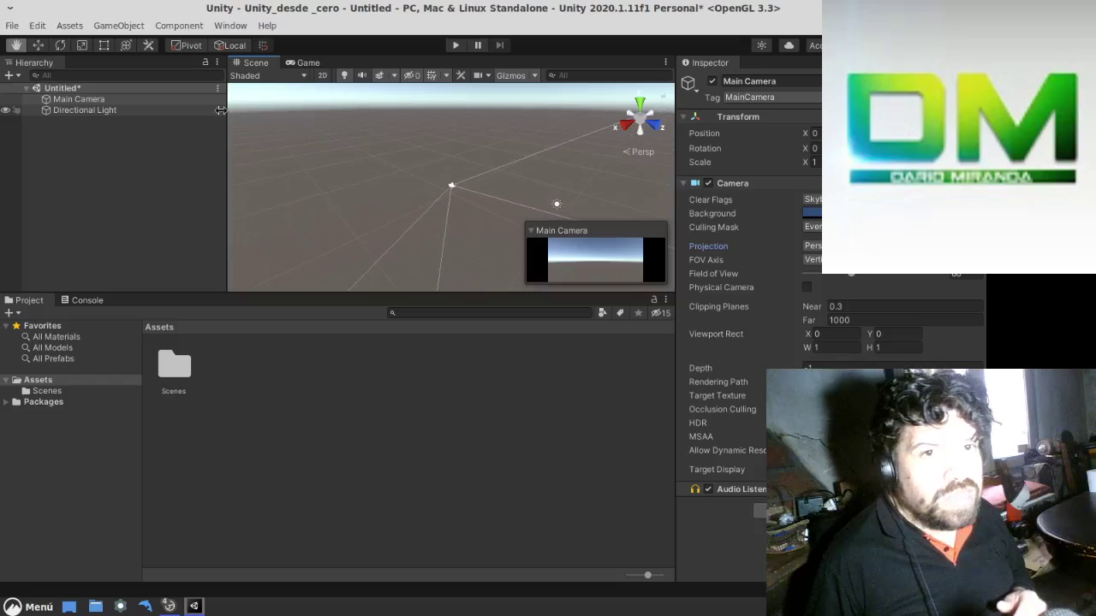
click(37, 47)
click(399, 190)
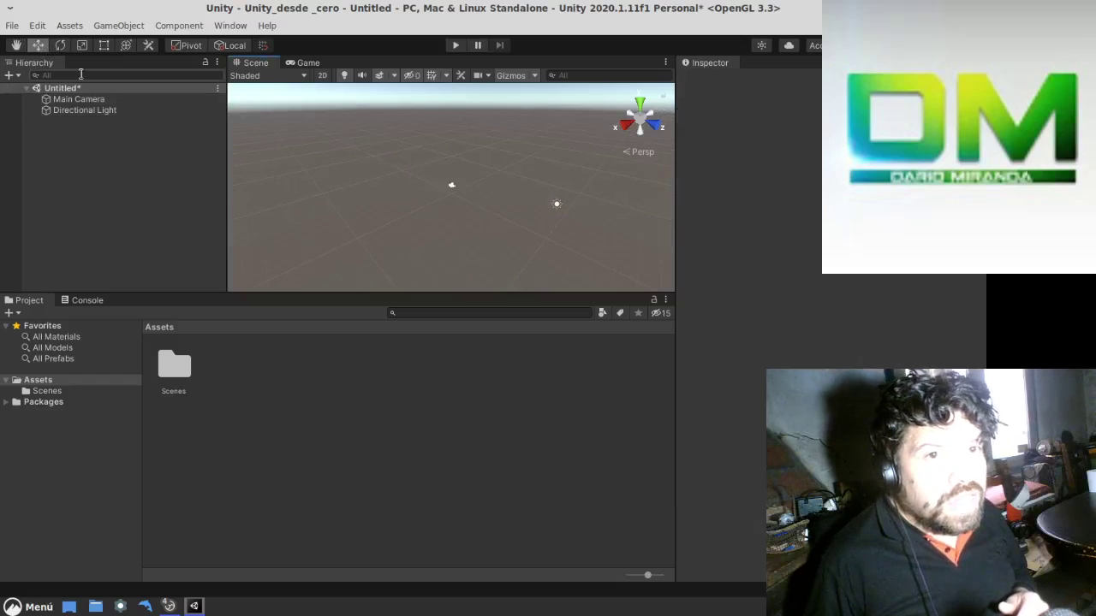
click(78, 100)
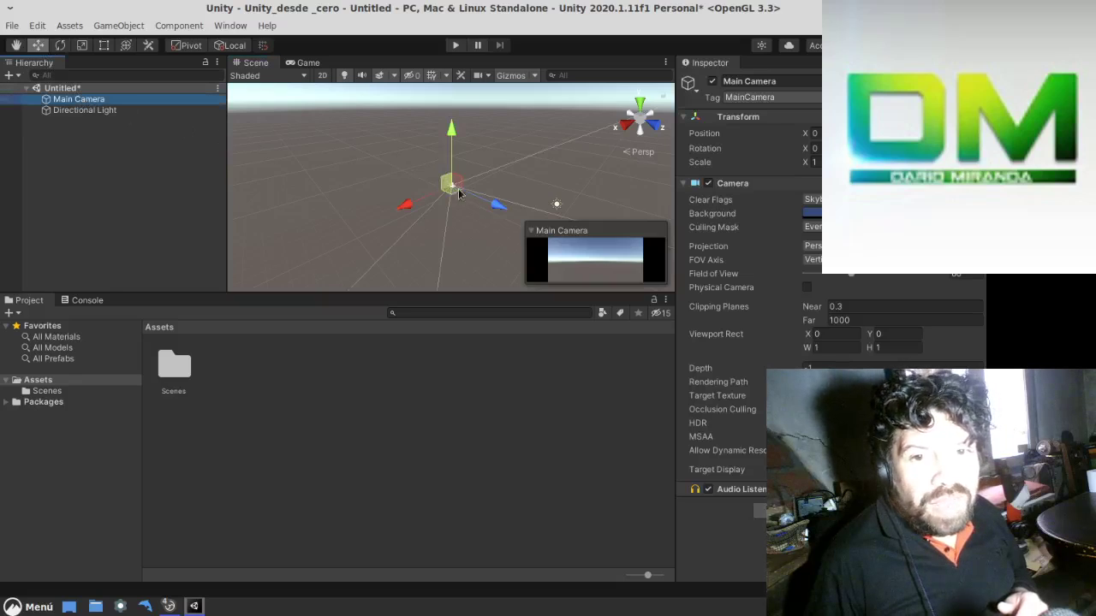
mouse_move(499, 205)
mouse_down()
mouse_move(489, 225)
mouse_move(462, 209)
mouse_up()
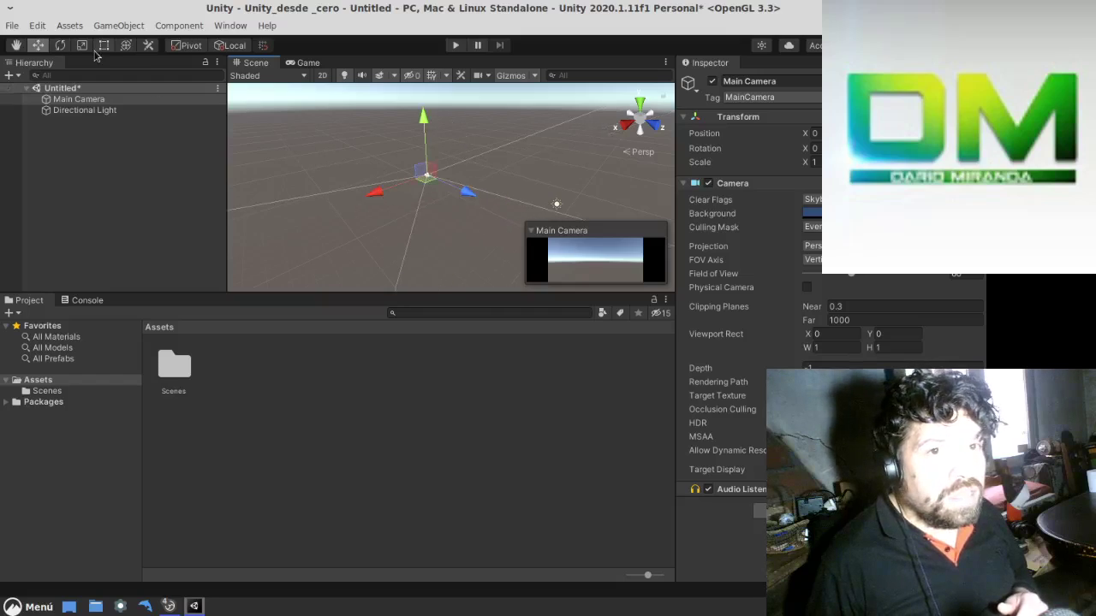
Tilt the Main Camera around its X axis, scale it down to 0.9, and deselect it
click(61, 45)
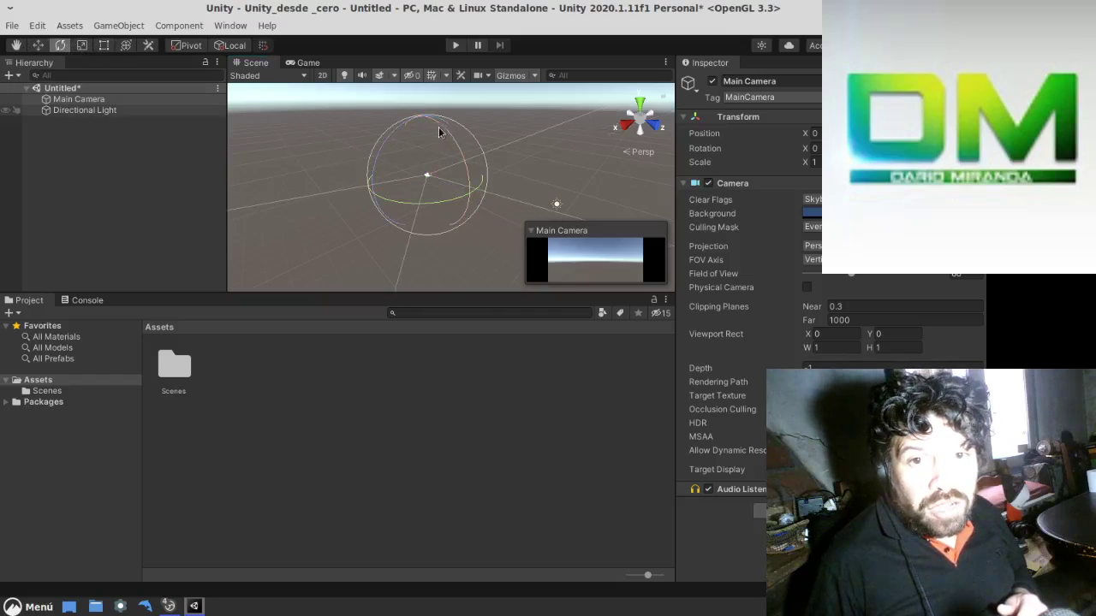
mouse_move(449, 138)
mouse_down()
mouse_move(386, 139)
mouse_move(428, 174)
mouse_up()
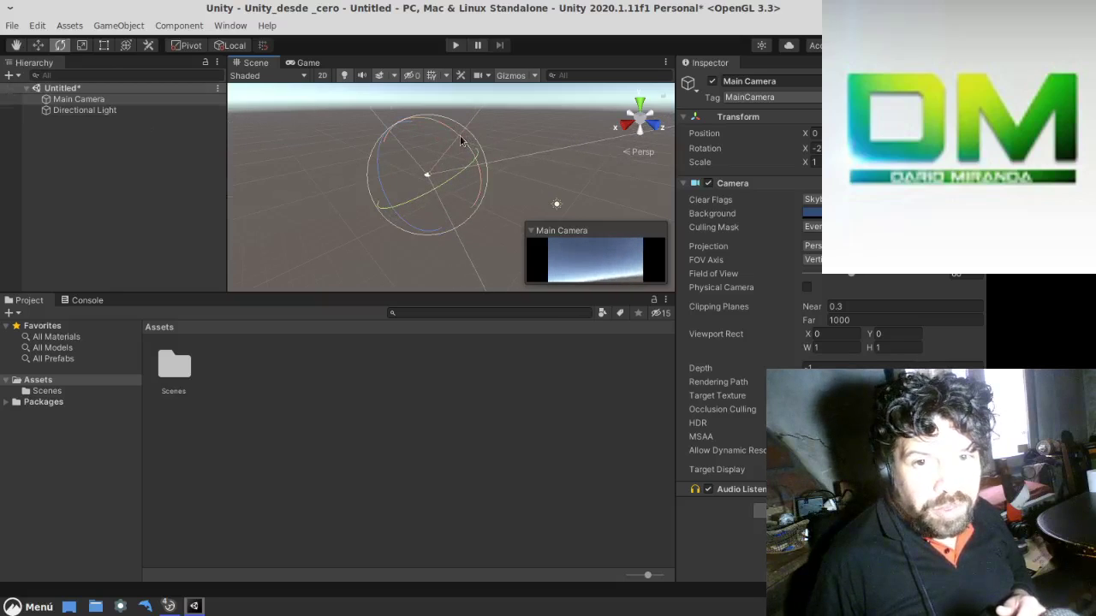
drag(468, 144, 478, 165)
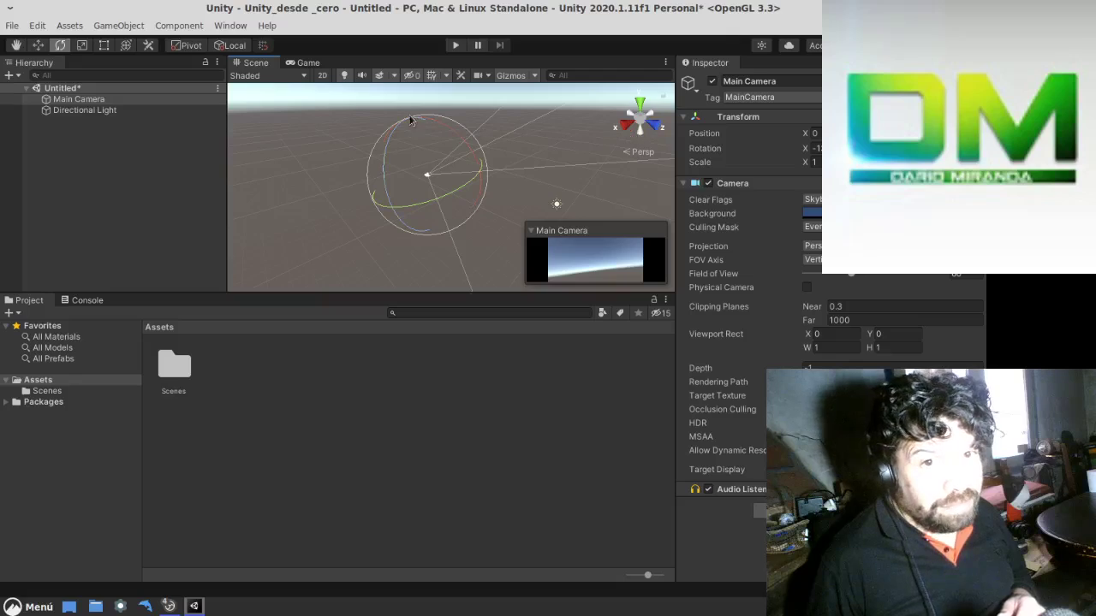
click(81, 44)
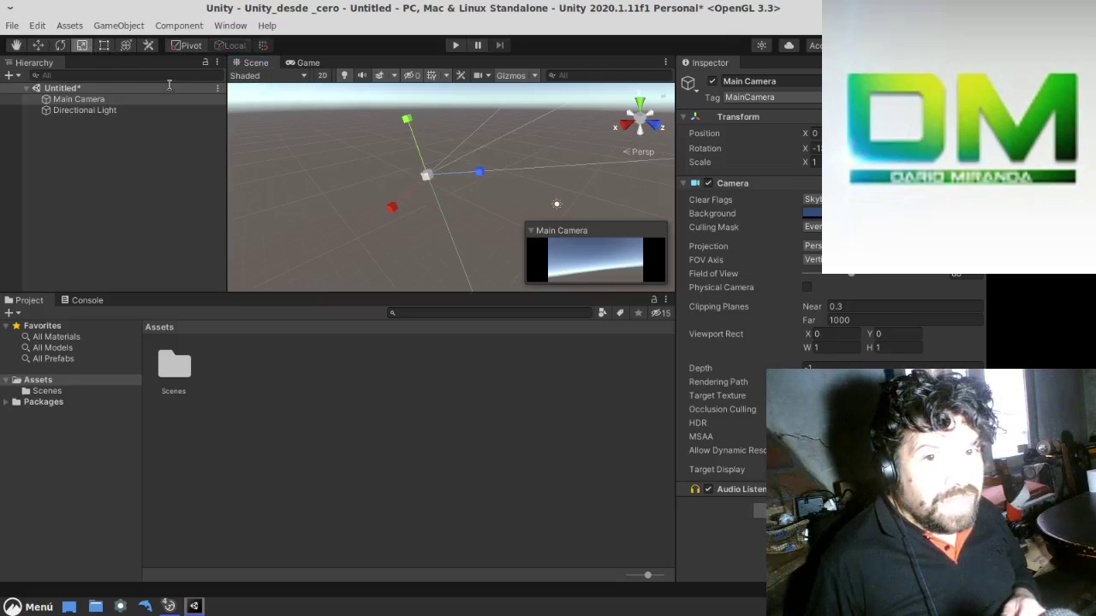
mouse_move(431, 183)
mouse_down()
mouse_move(332, 209)
mouse_move(342, 211)
mouse_up()
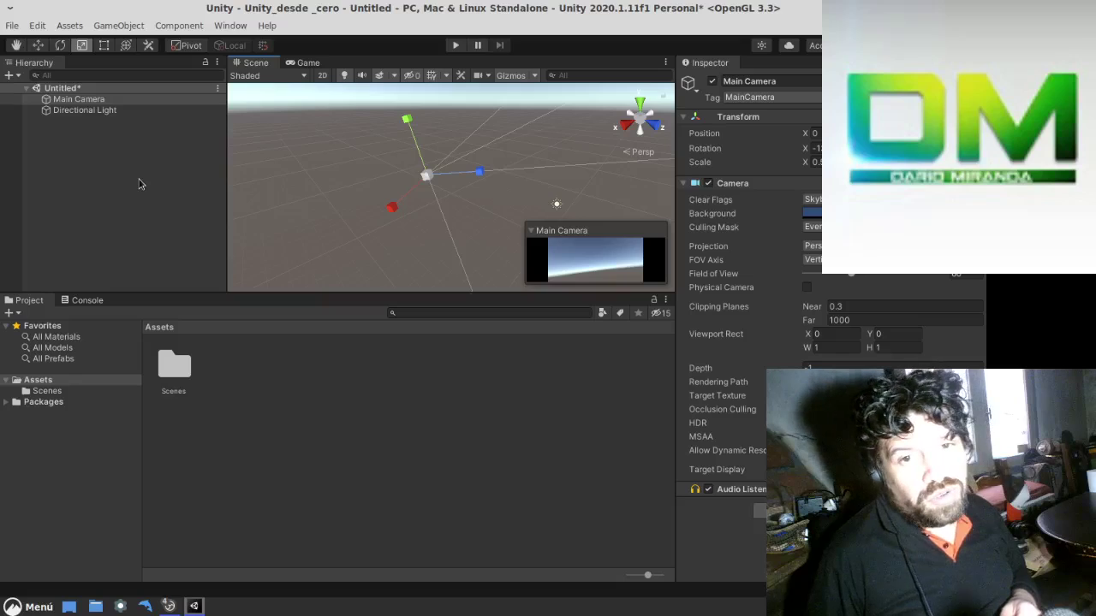
click(125, 199)
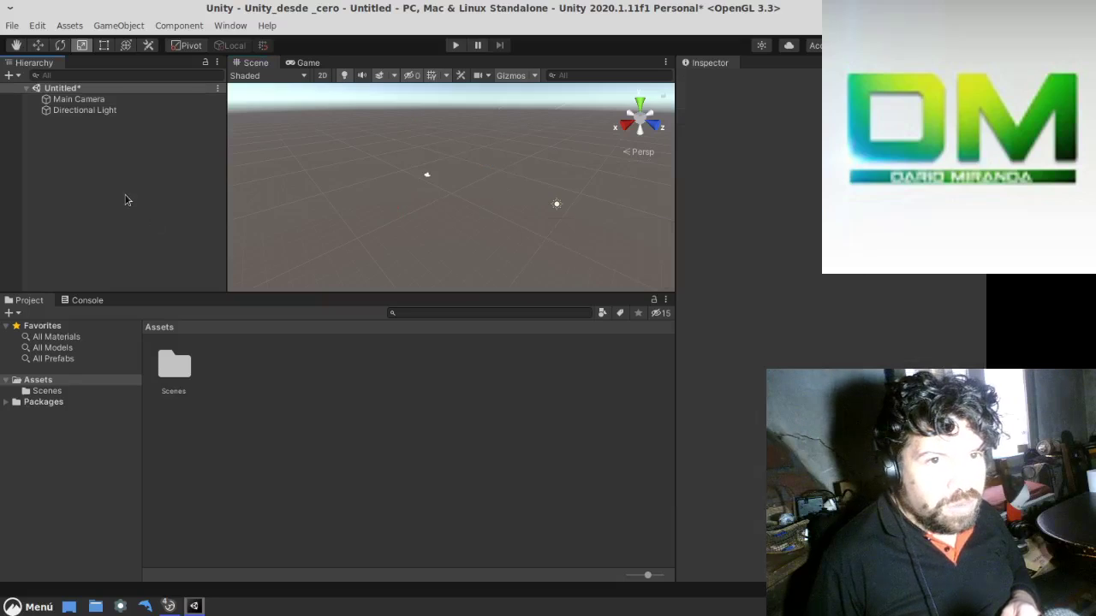
Add a 3D Cube to the scene and enlarge it with the Scale tool
right_click(129, 187)
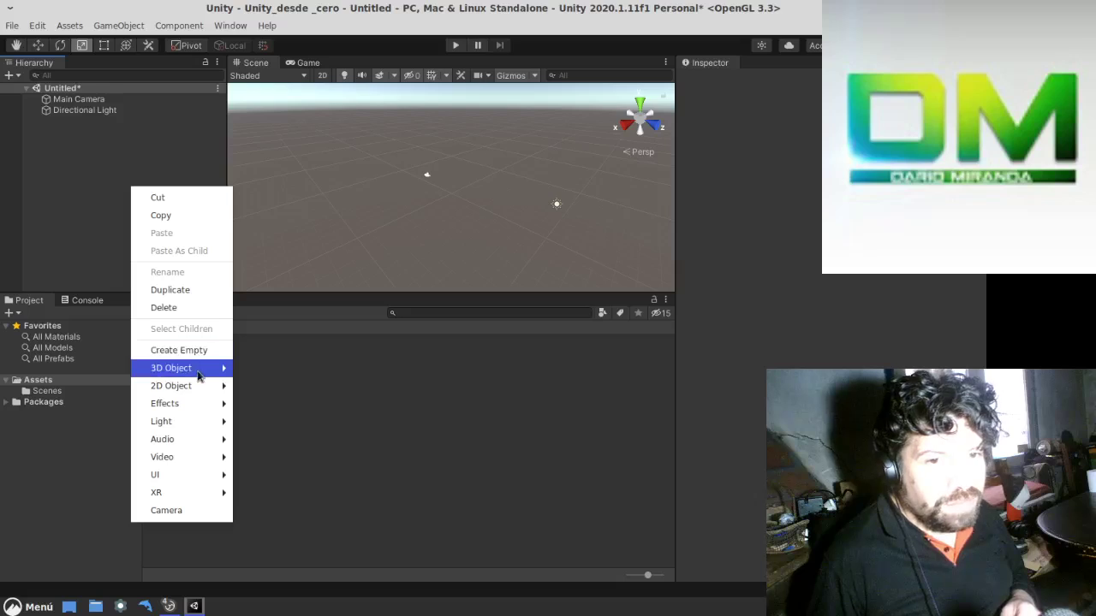
mouse_move(197, 368)
click(246, 369)
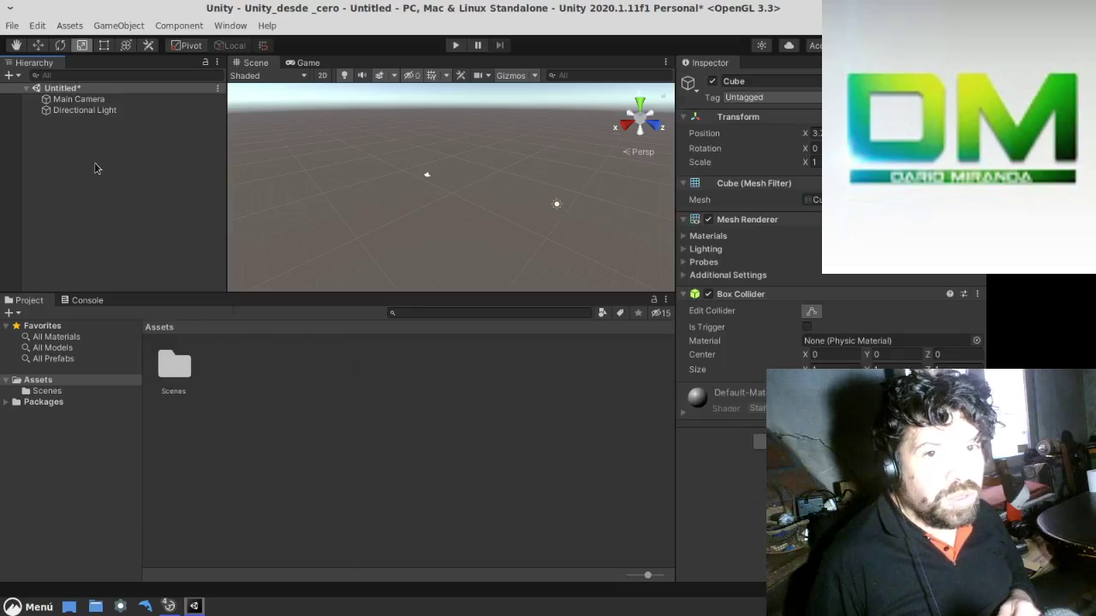
drag(451, 187, 531, 195)
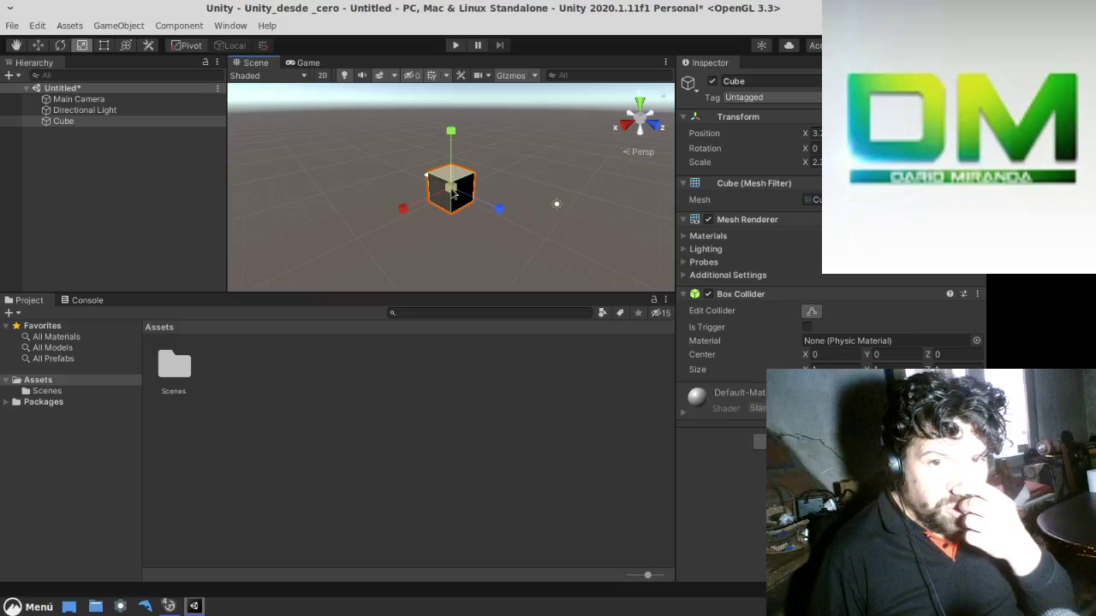
drag(451, 195, 470, 150)
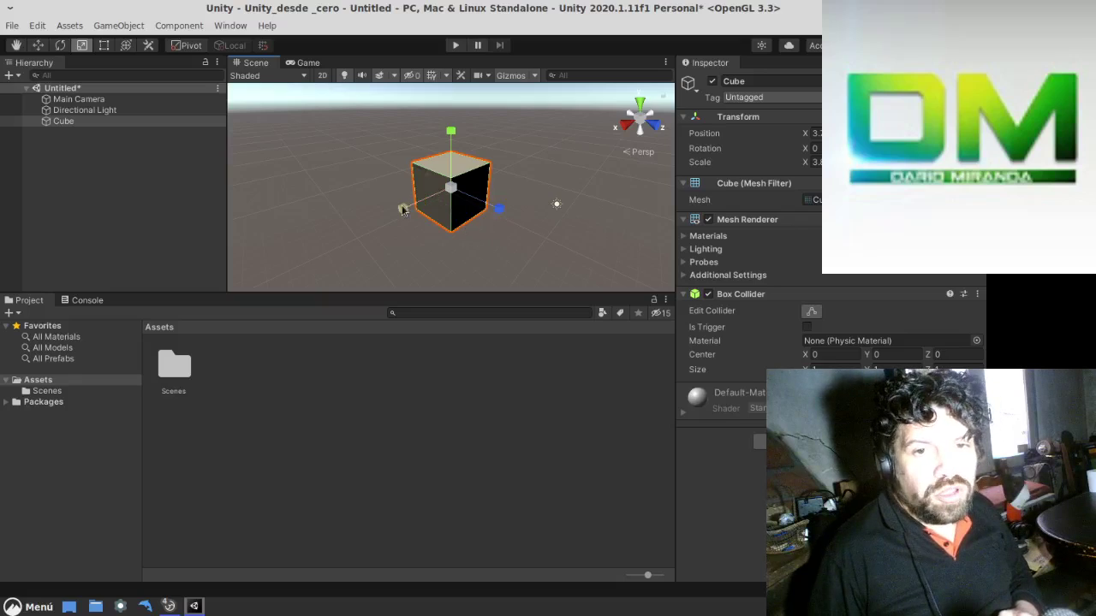
drag(443, 202, 448, 130)
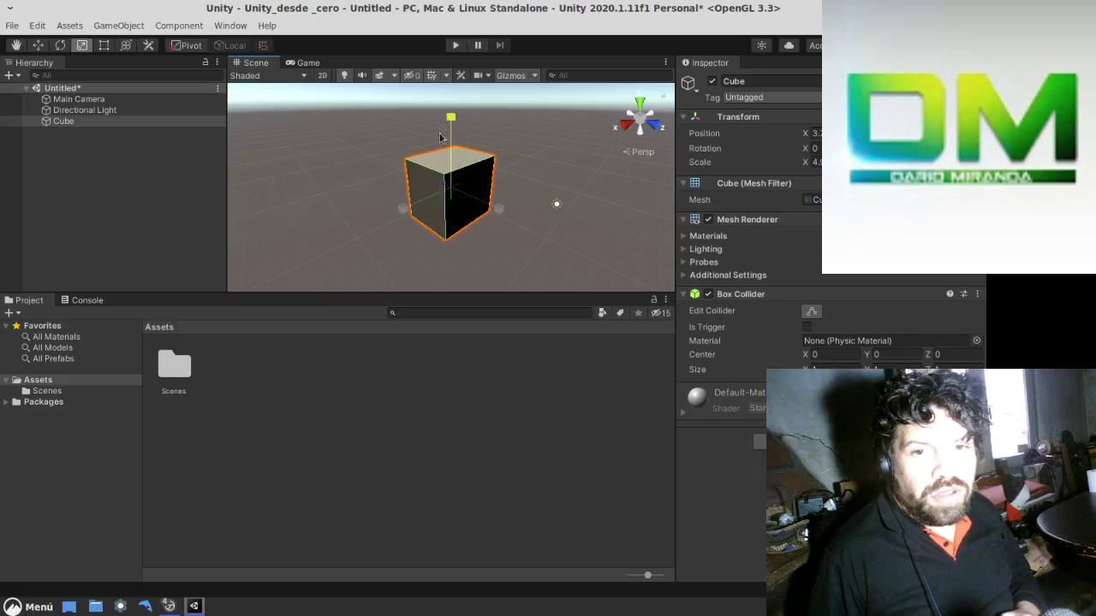
drag(500, 208, 498, 208)
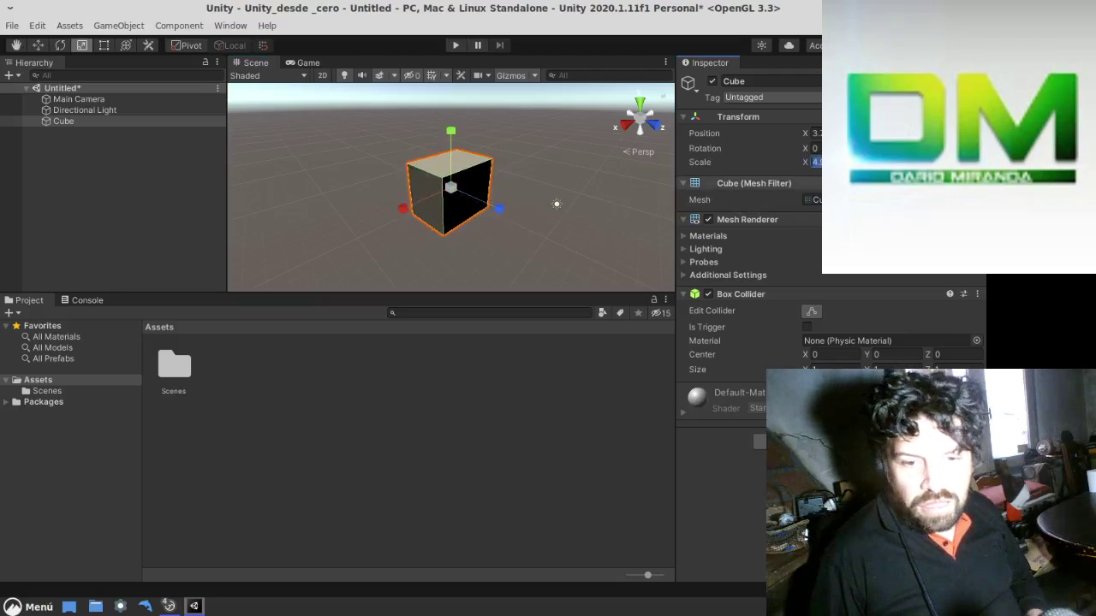
Set the Cube's X scale to 1 and its X and Z positions to 0, then frame it
click(818, 162)
text(1)
key(Return)
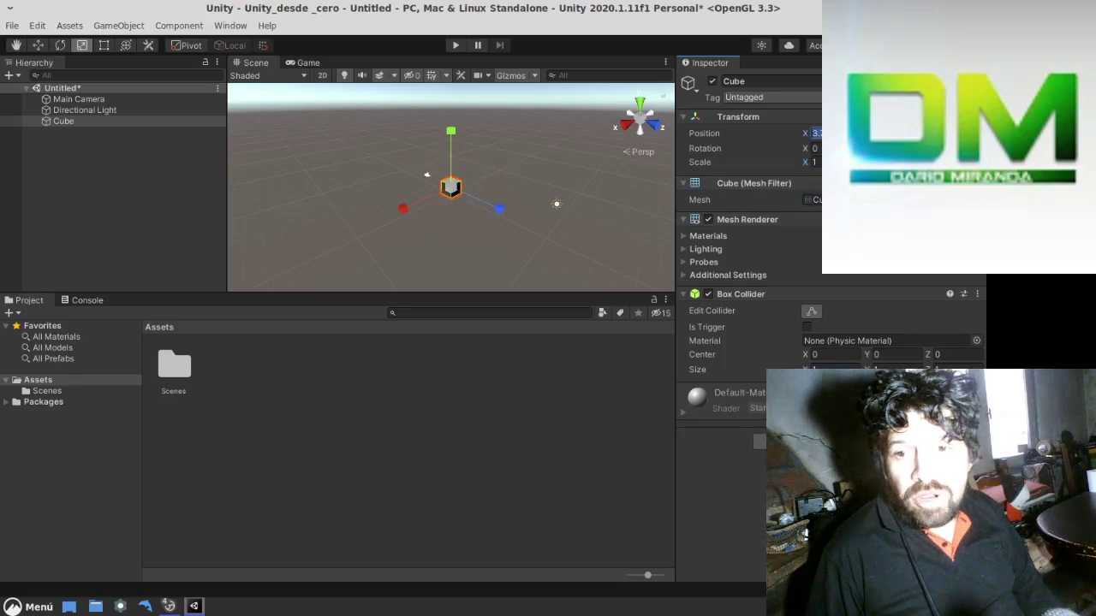
text(0)
key(Return)
text(0)
key(Return)
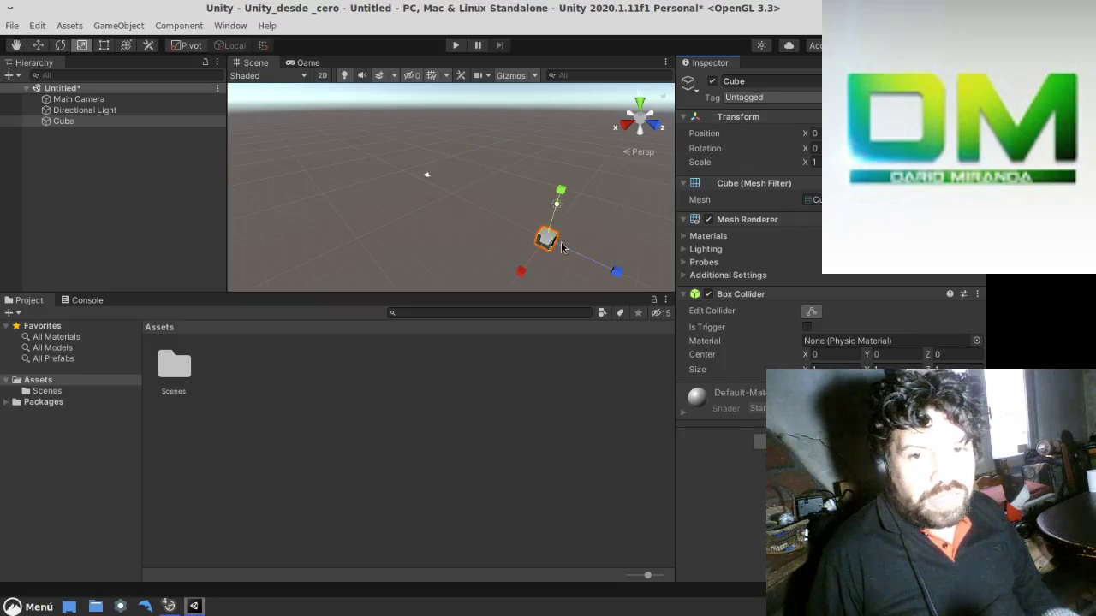
double_click(153, 124)
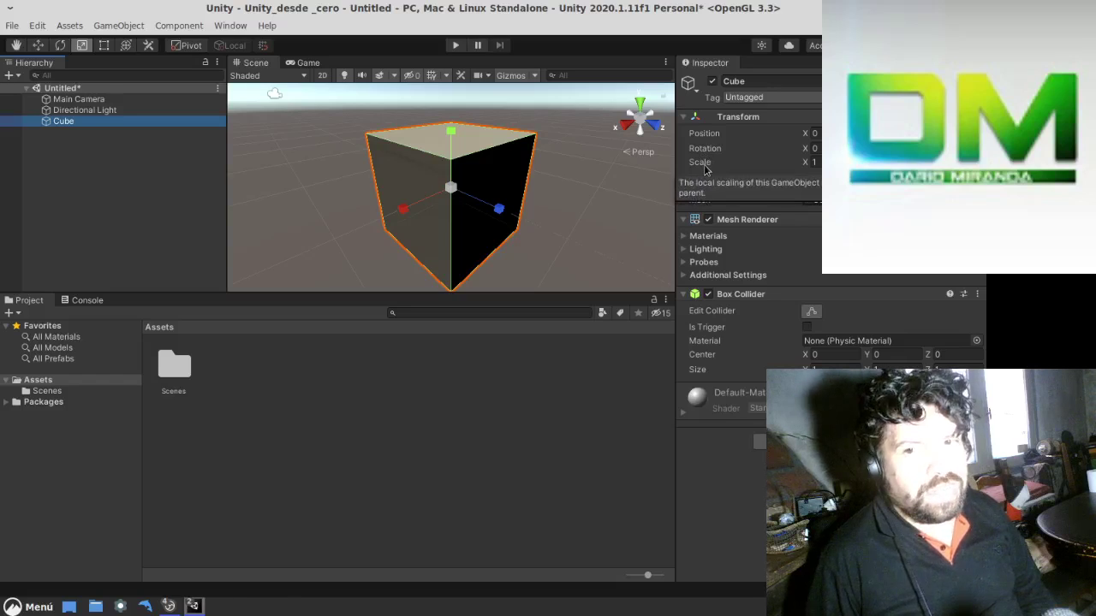
Cycle through the Move, Rotate and Scale tools, then deselect the Cube
click(40, 45)
click(60, 46)
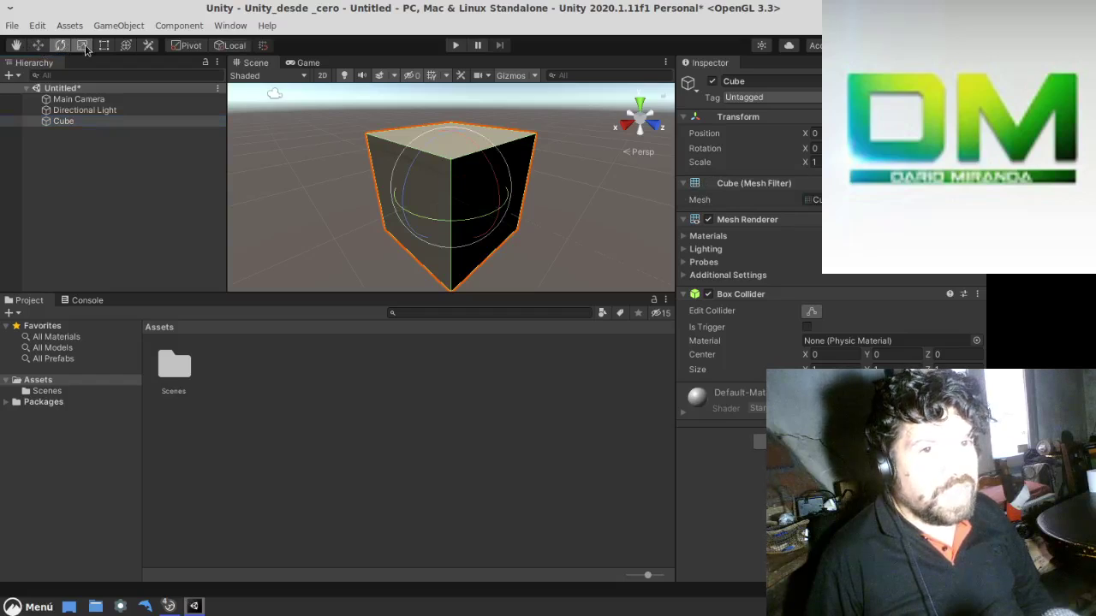
click(81, 45)
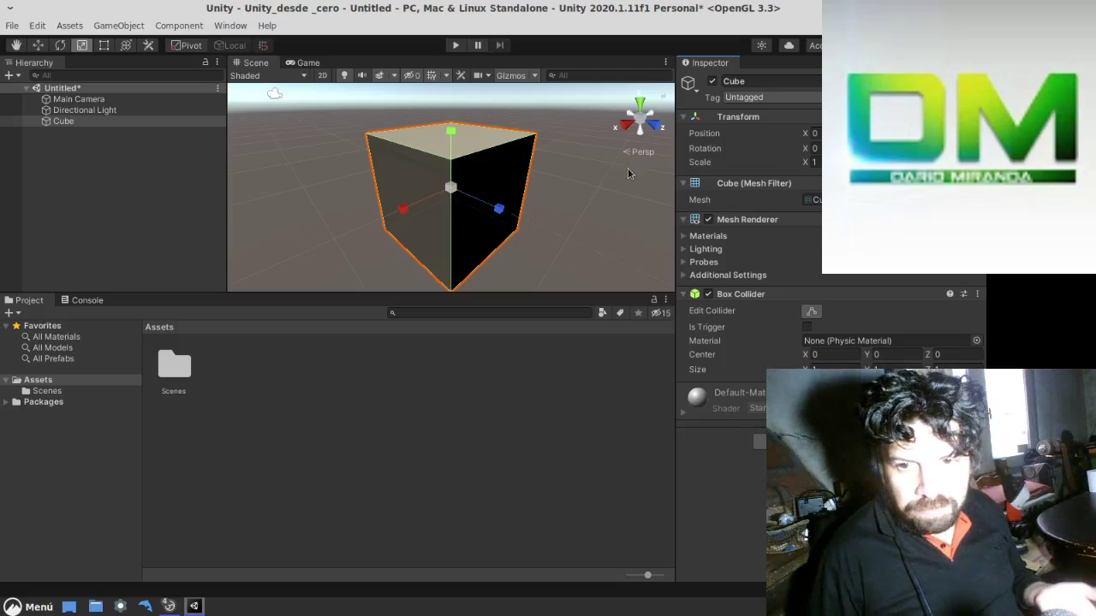
click(150, 151)
Add a Plane under the Cube, orbit the view, and switch to the Rotate tool
right_click(142, 157)
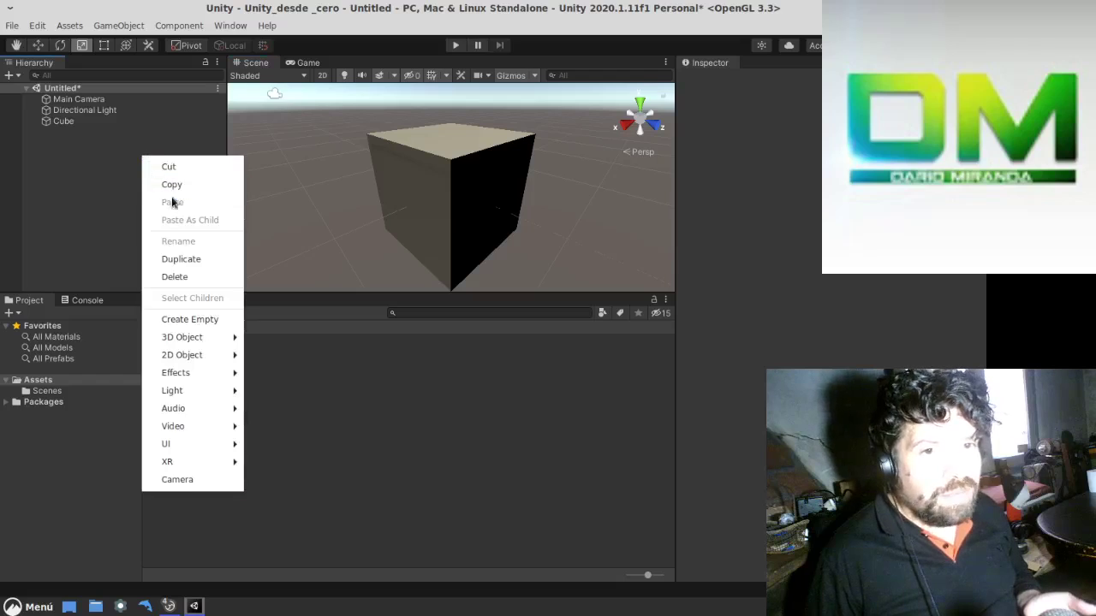
mouse_move(210, 342)
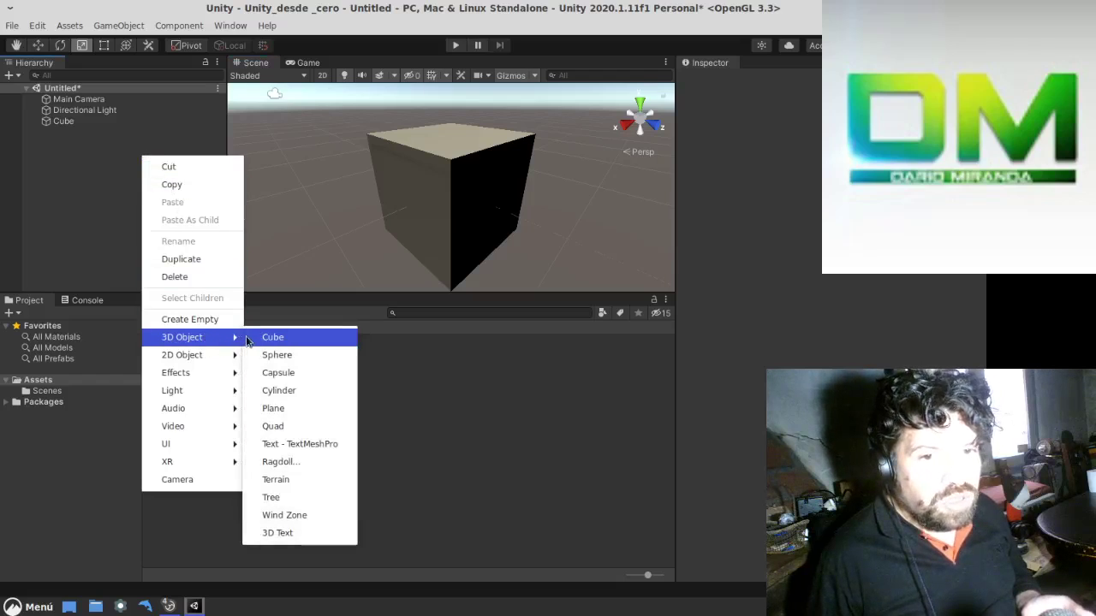
click(300, 418)
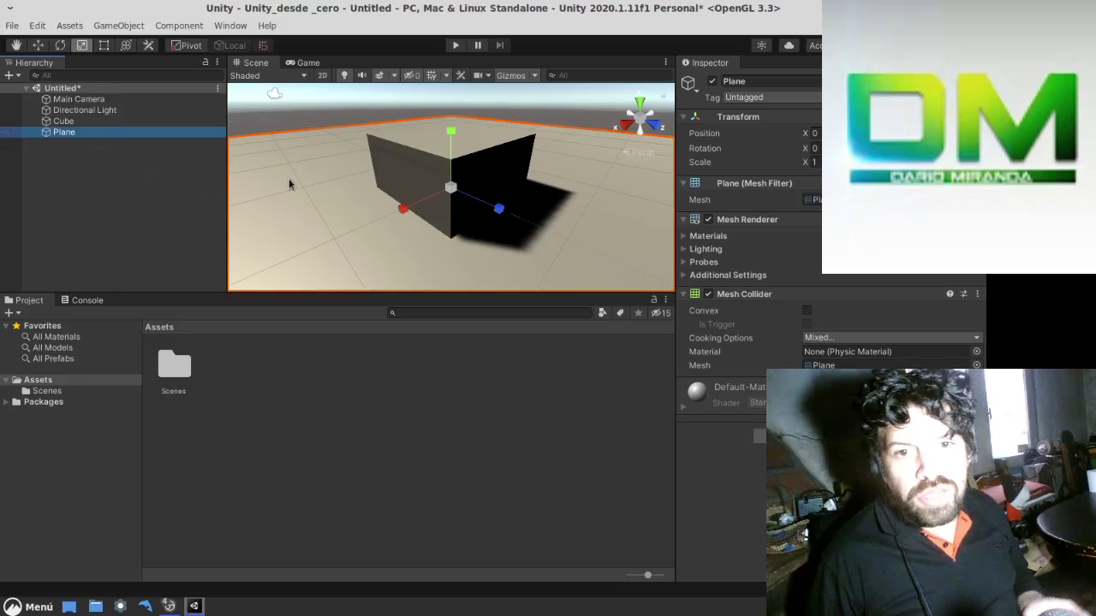
scroll(317, 193, down, 2)
alt+drag(317, 194, 274, 172)
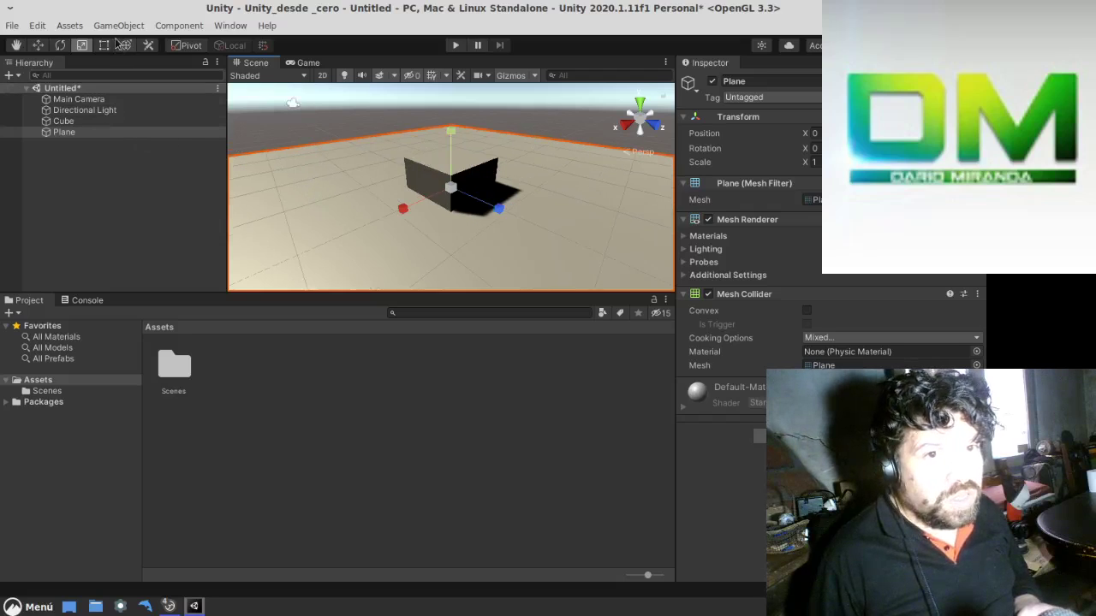
key(e)
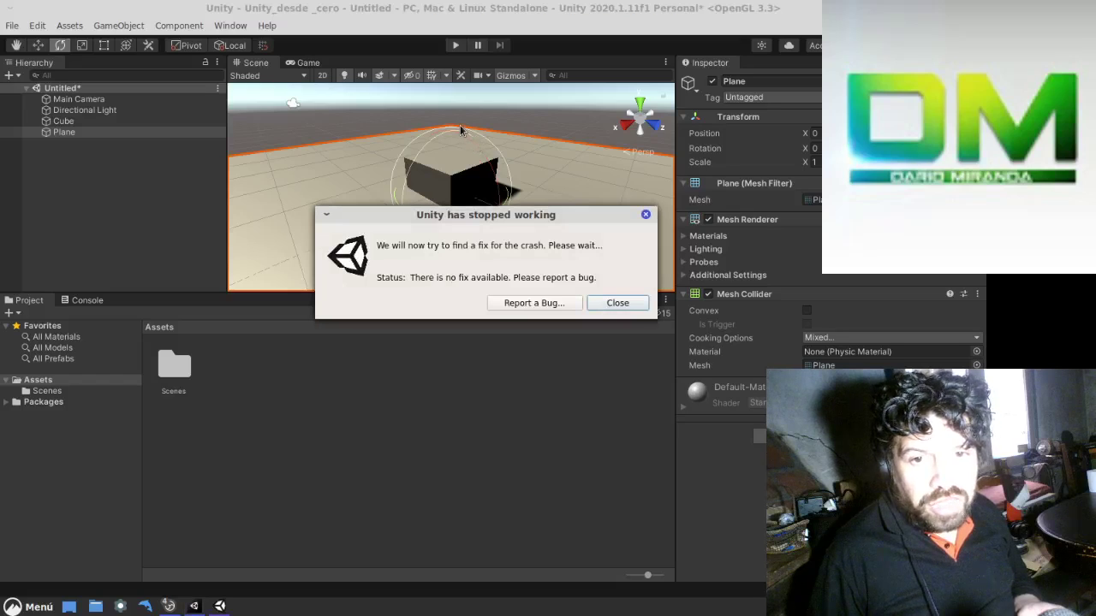
Dismiss the crash report and reopen the Unity_desde _cero project through the Unity Hub tray icon
click(596, 304)
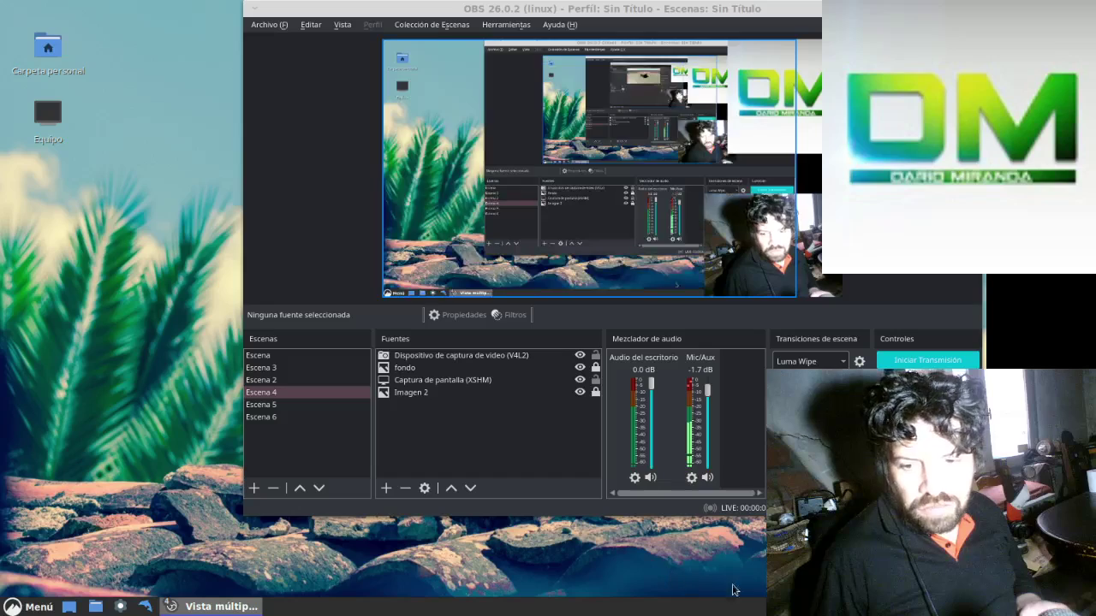
right_click(856, 606)
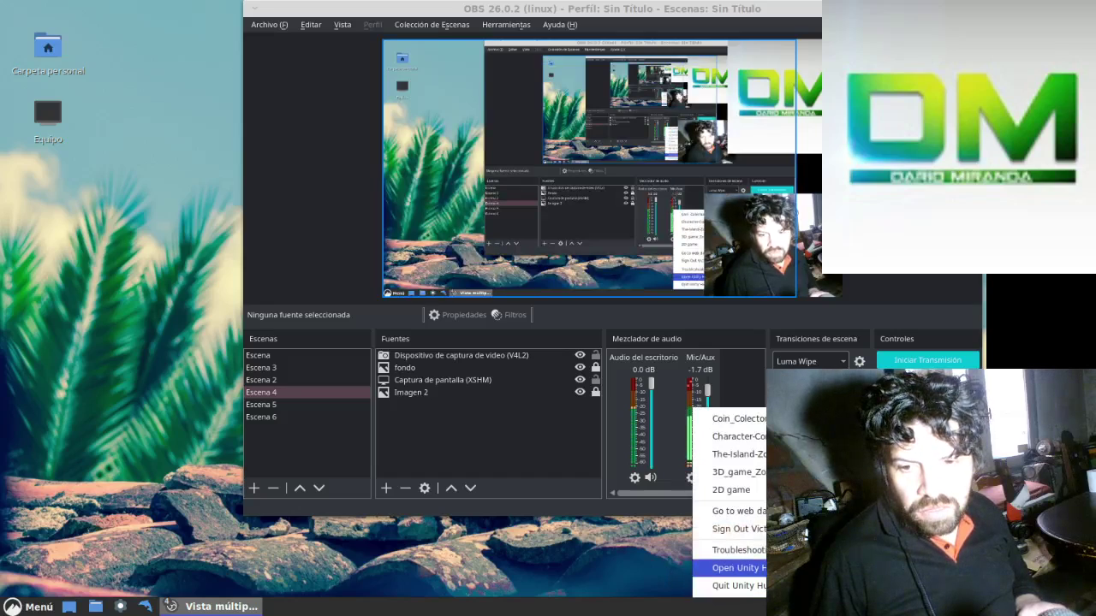
click(736, 567)
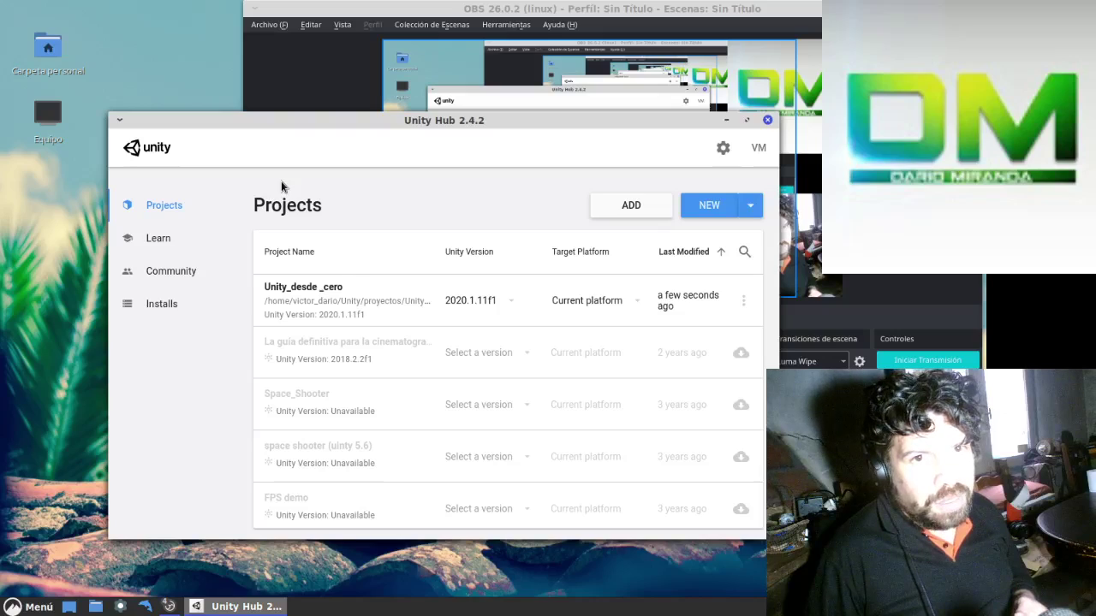
click(319, 298)
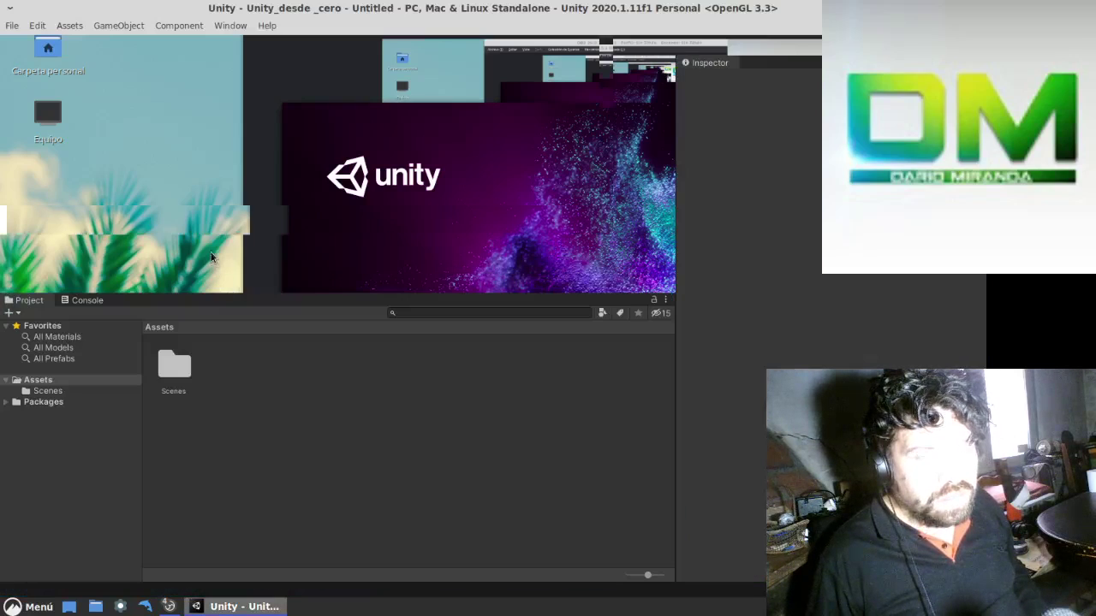
Add a 3D Plane to the Untitled scene, zoom in, and expand its Materials list
right_click(109, 145)
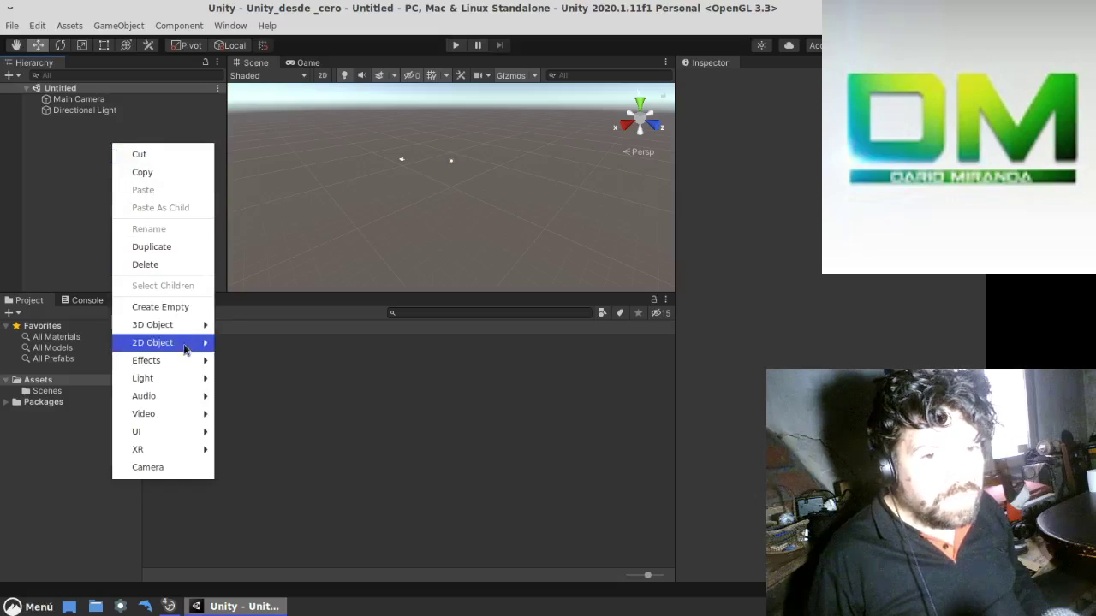
mouse_move(186, 333)
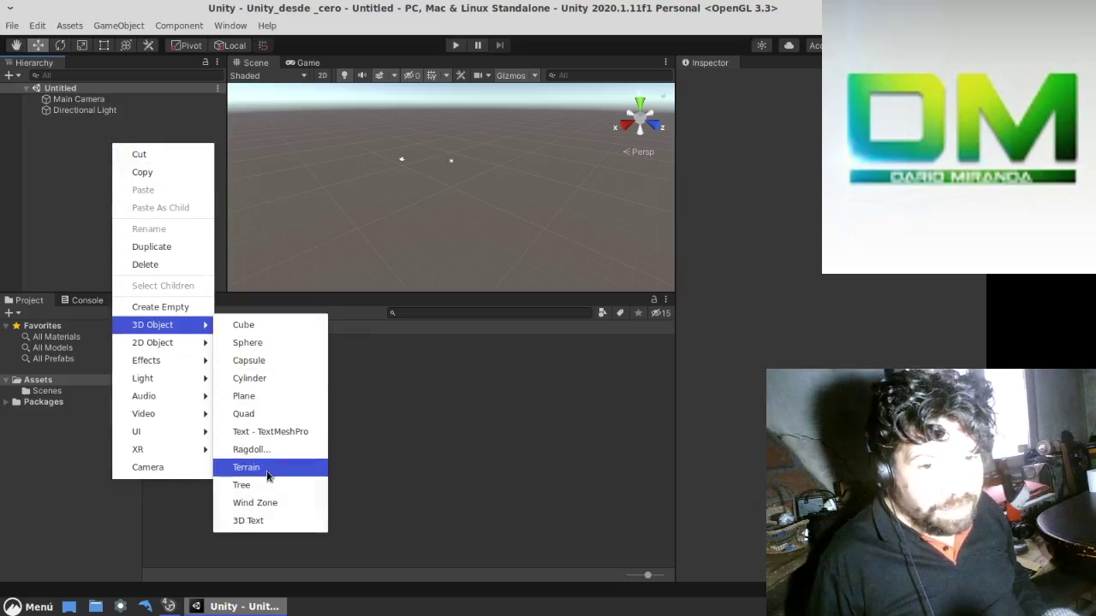
click(257, 397)
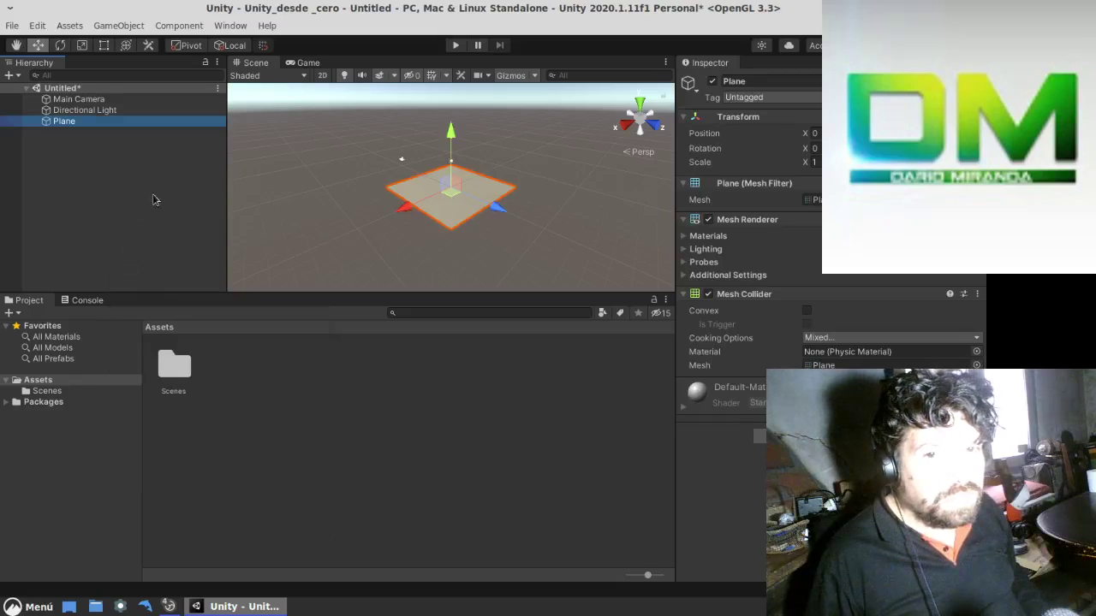
scroll(465, 236, up, 1)
scroll(466, 238, up, 2)
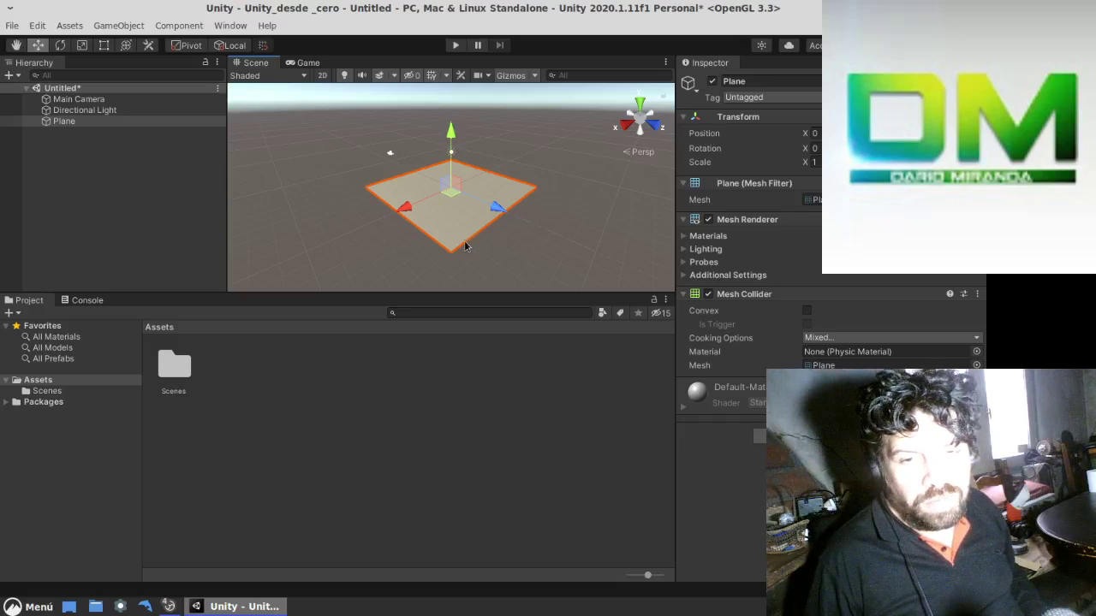
scroll(452, 226, up, 1)
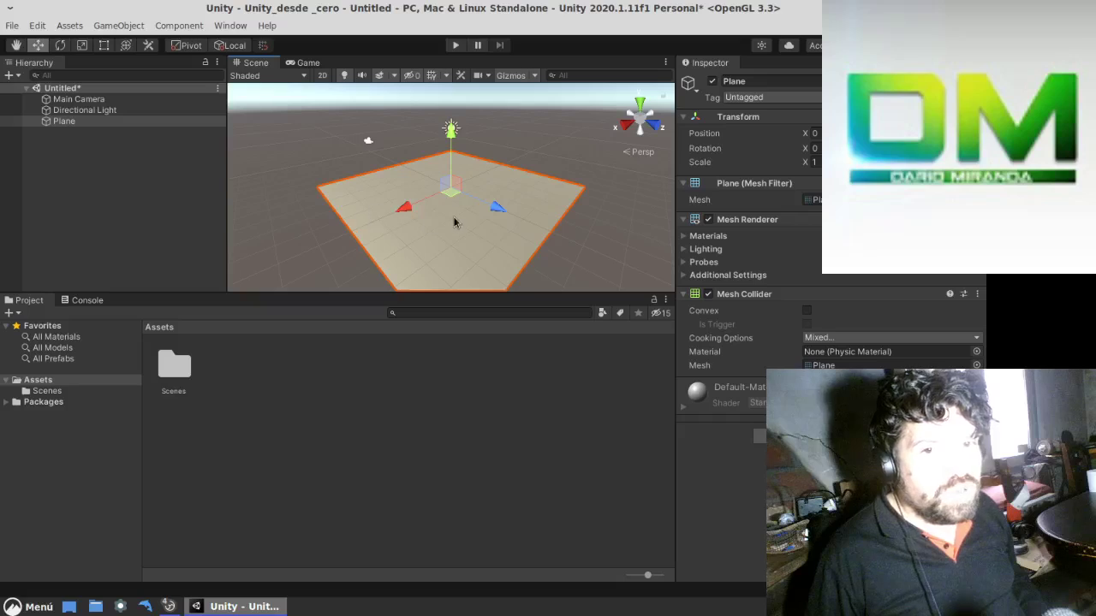
scroll(456, 223, up, 2)
scroll(458, 222, up, 2)
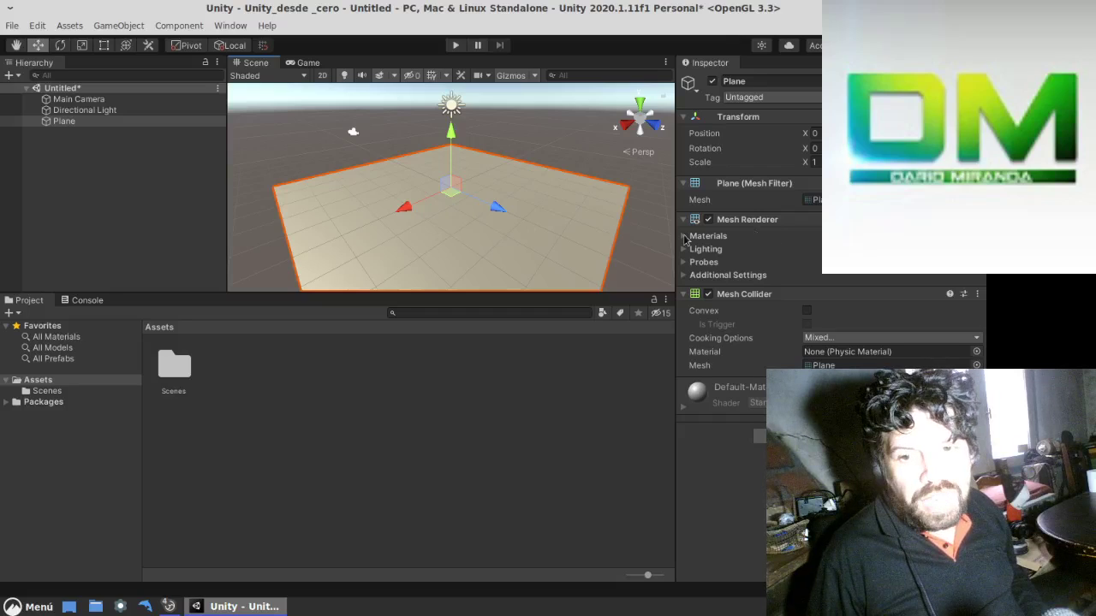
click(685, 237)
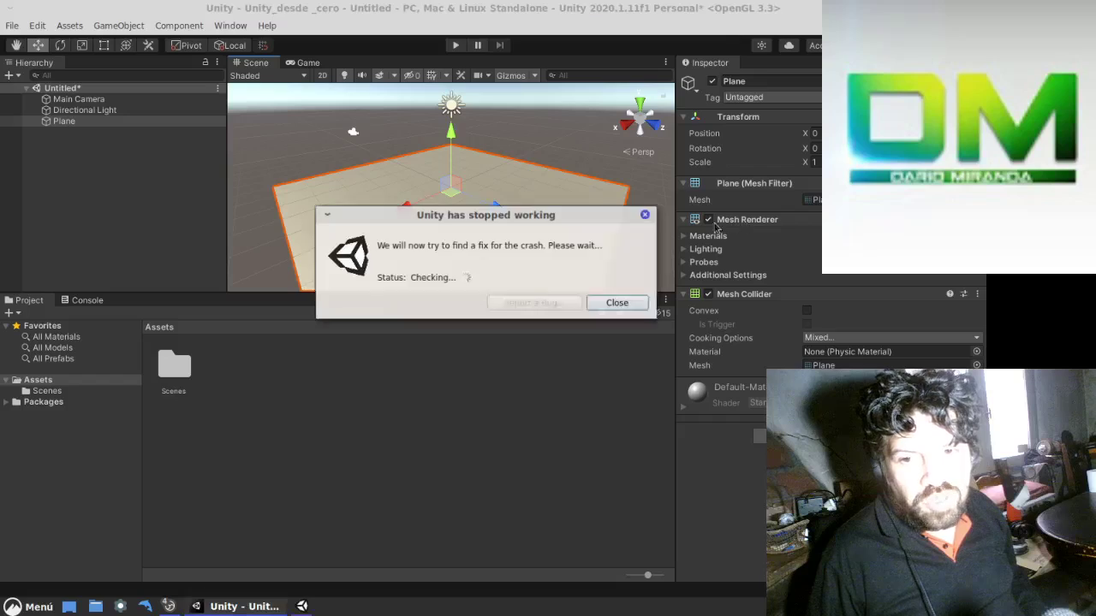
Close the second crash notice and relaunch Unity_desde _cero from Unity Hub
click(617, 303)
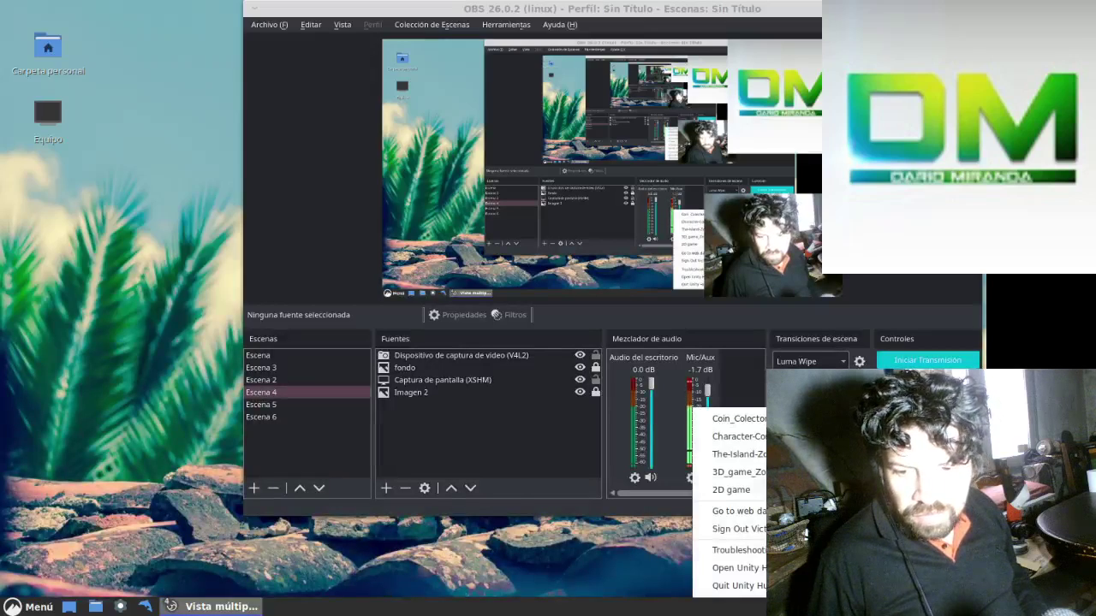
click(736, 568)
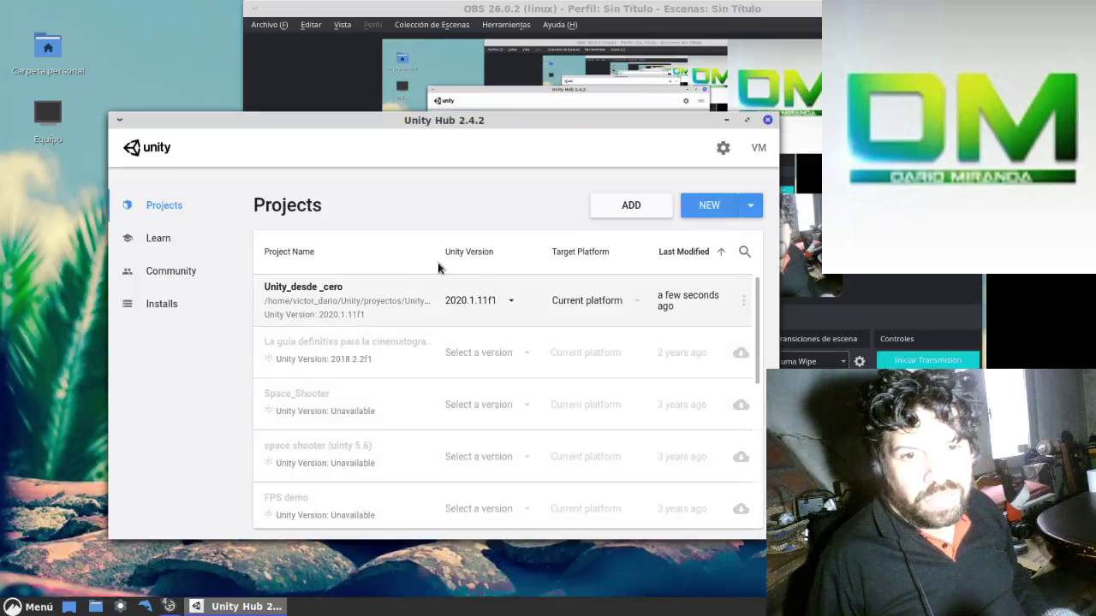
click(330, 293)
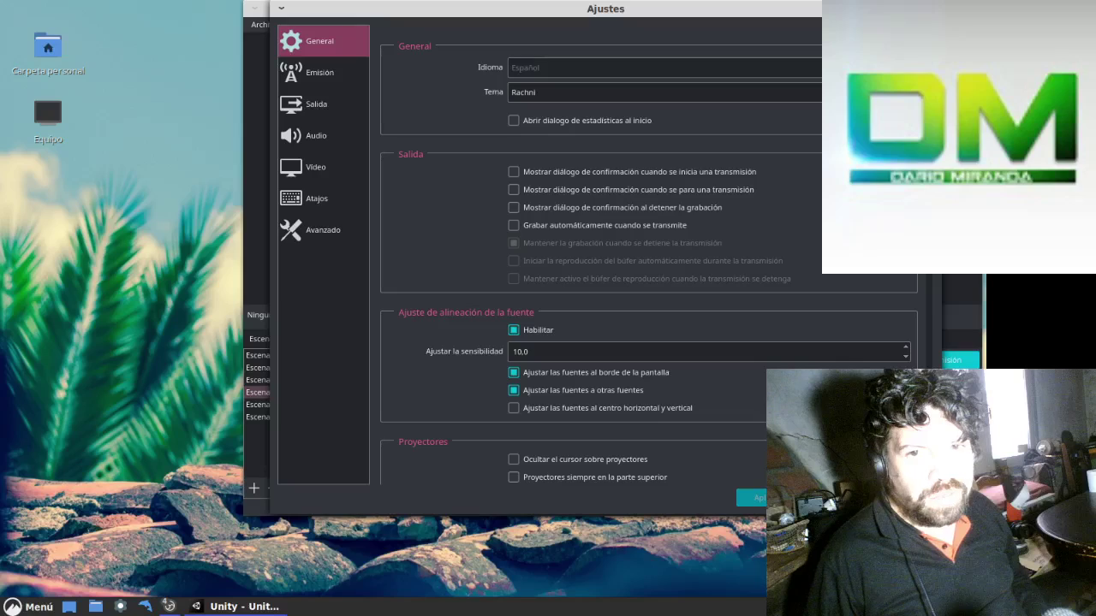
Set the OBS Salida > Grabación bitrate to 1500 Kbps, close Ajustes, and switch back to Unity
click(315, 167)
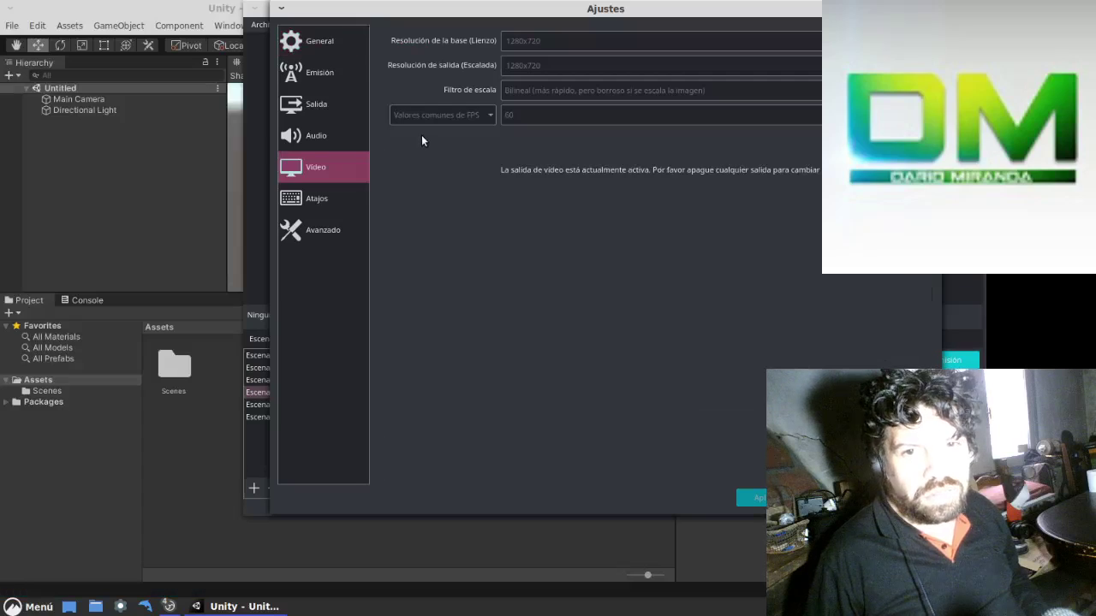
click(305, 101)
click(441, 70)
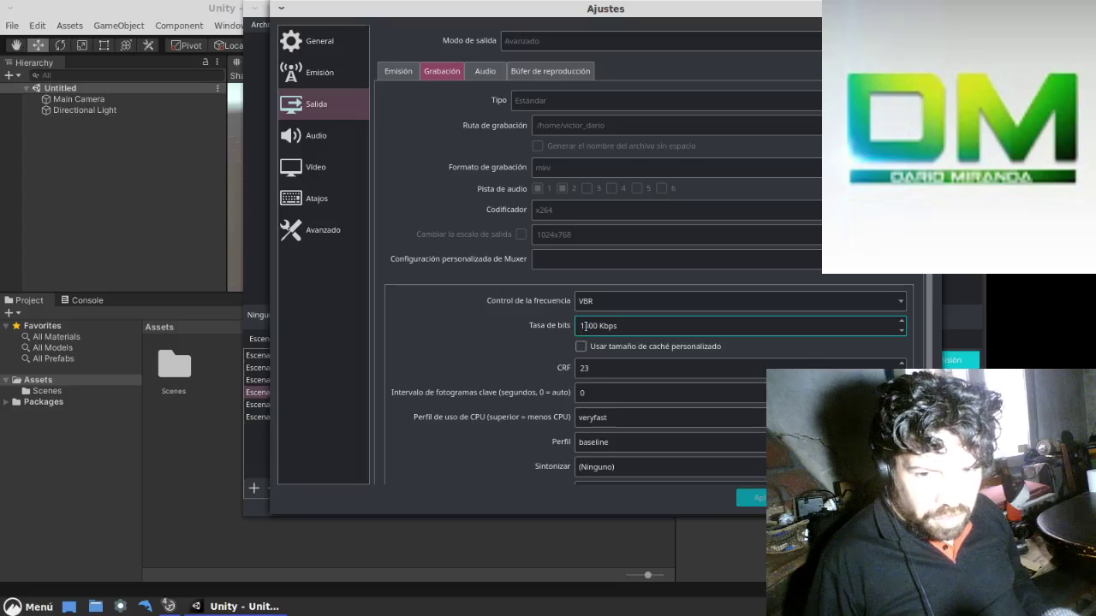
double_click(586, 325)
text(1500)
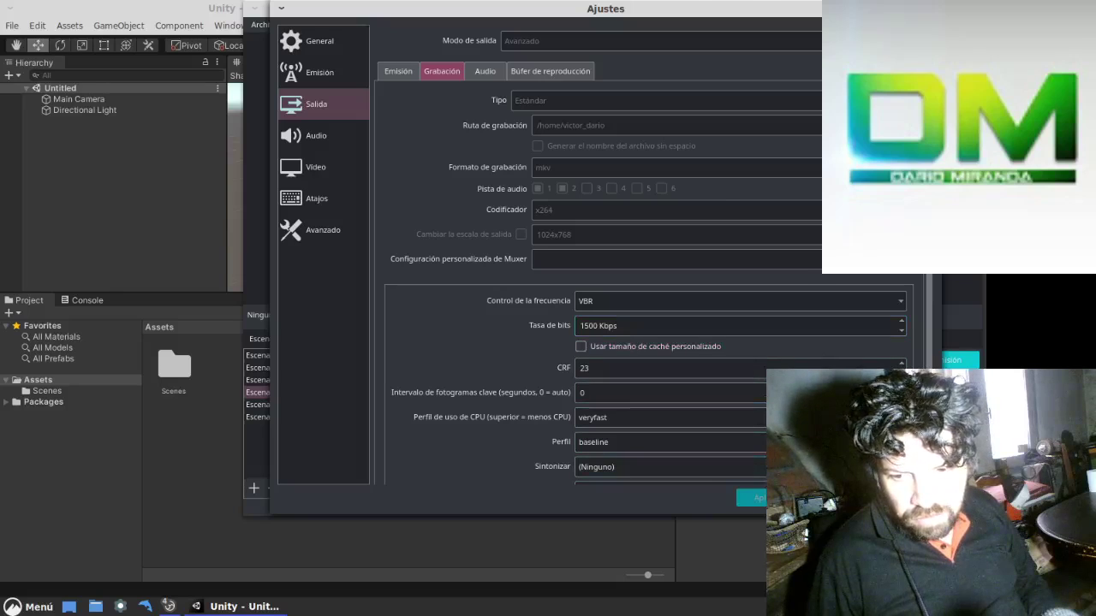
key(Return)
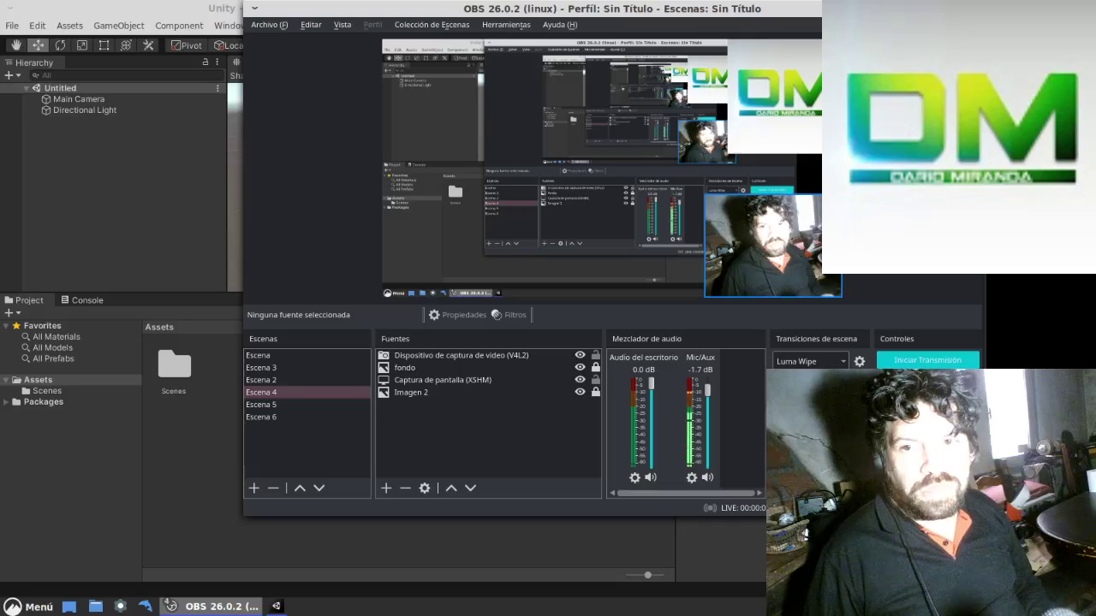
key(alt+Tab)
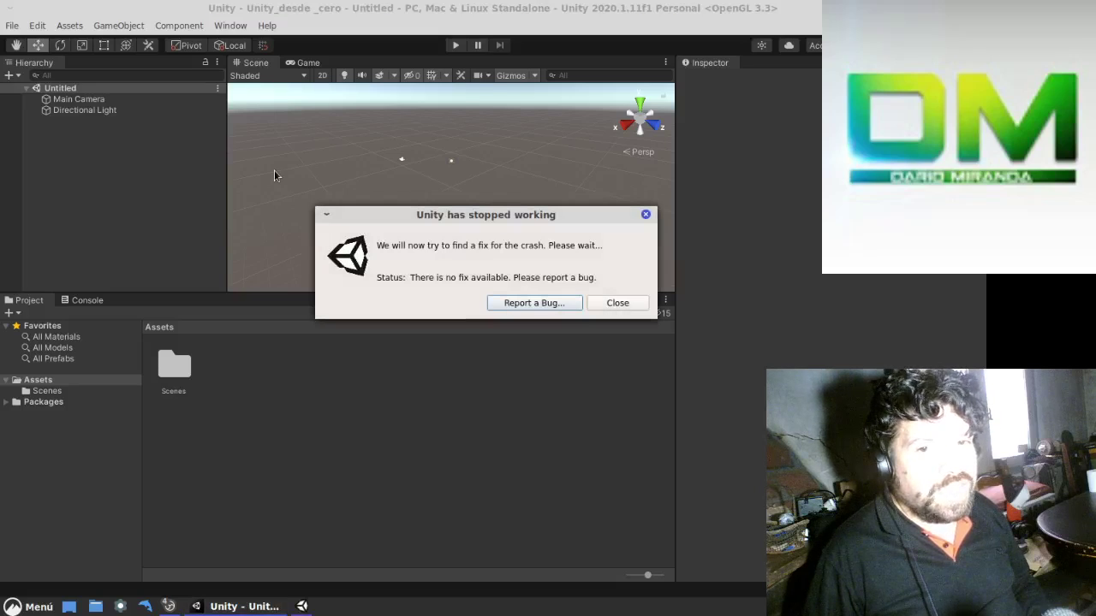
Dismiss the crash notice and reopen the Unity_desde _cero project from Unity Hub's tray menu
click(603, 305)
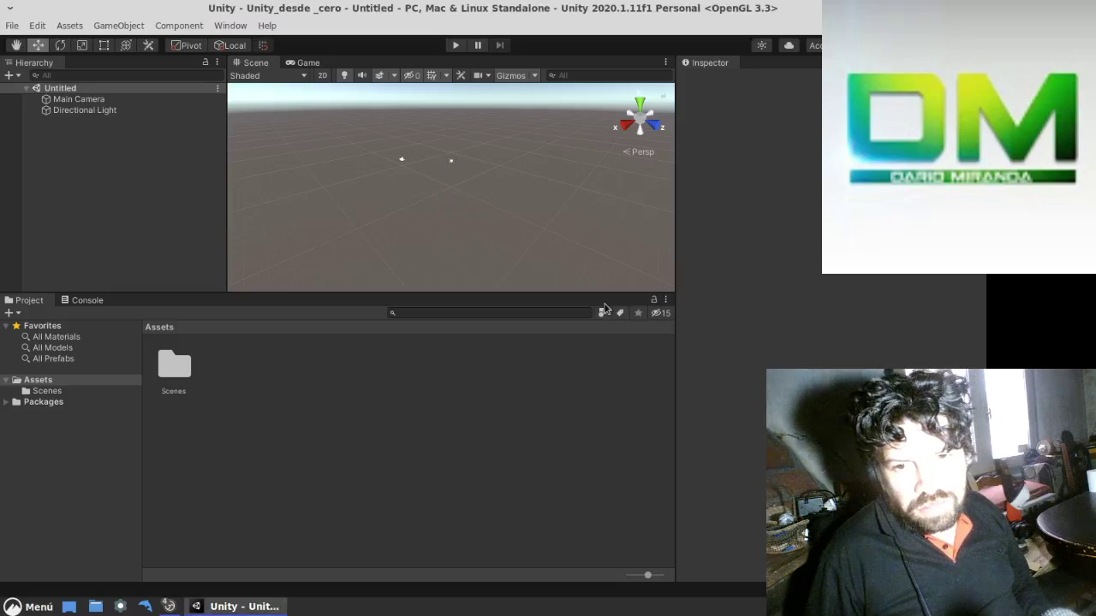
right_click(1053, 606)
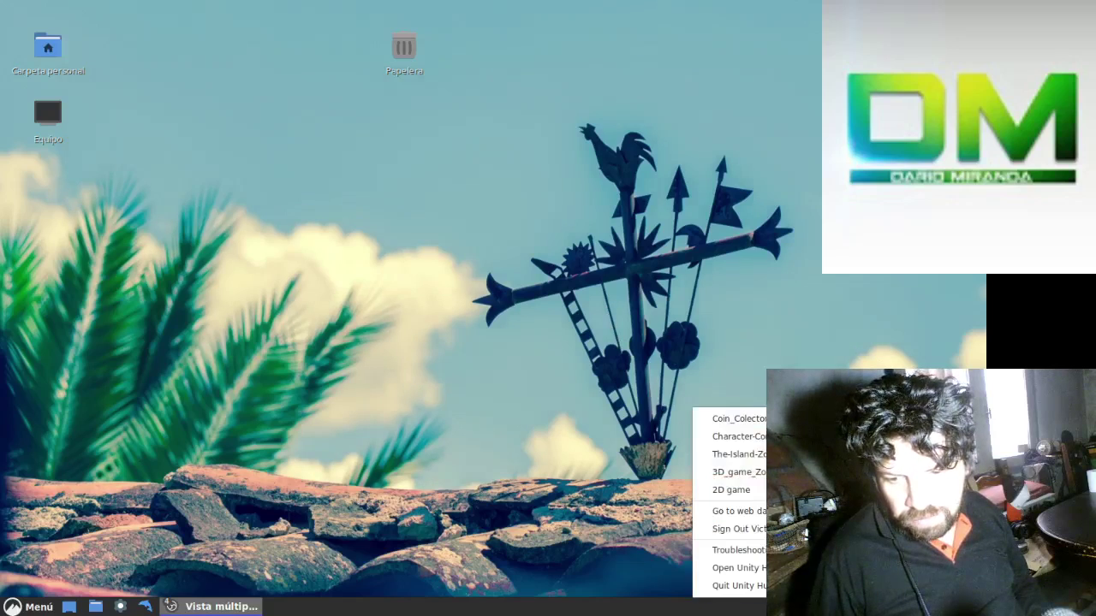
click(728, 568)
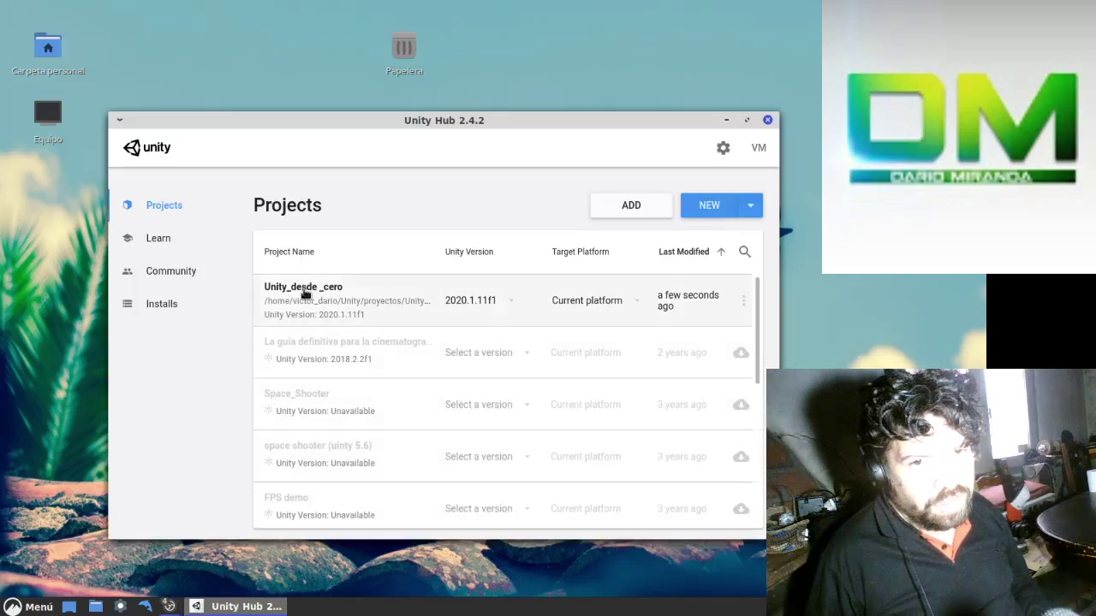
click(301, 289)
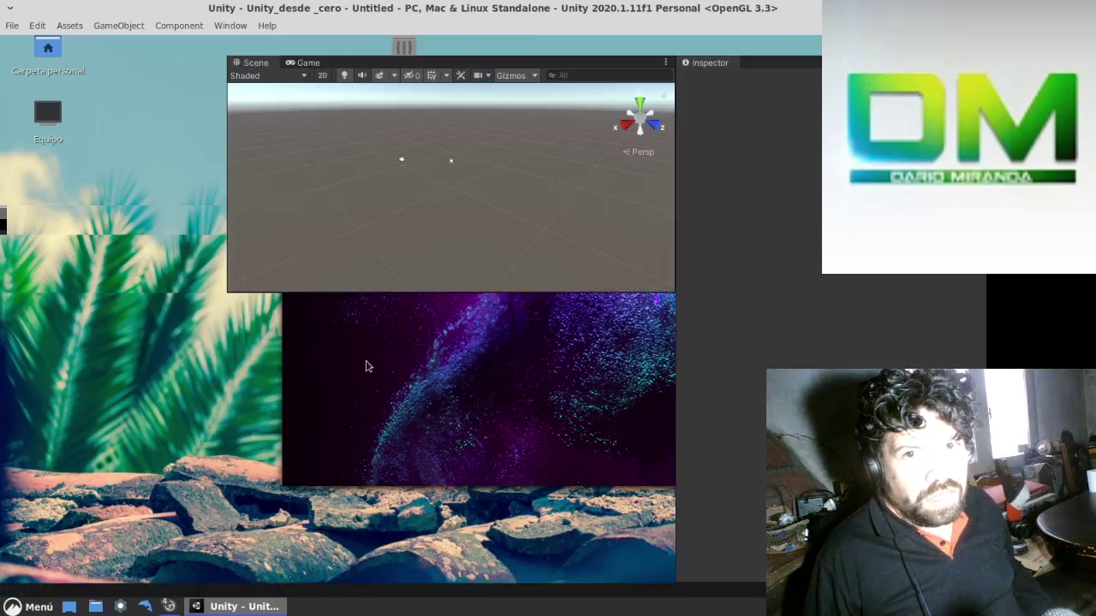
Add a Plane and a Cube to the scene from the Hierarchy's 3D Object menu
right_click(167, 168)
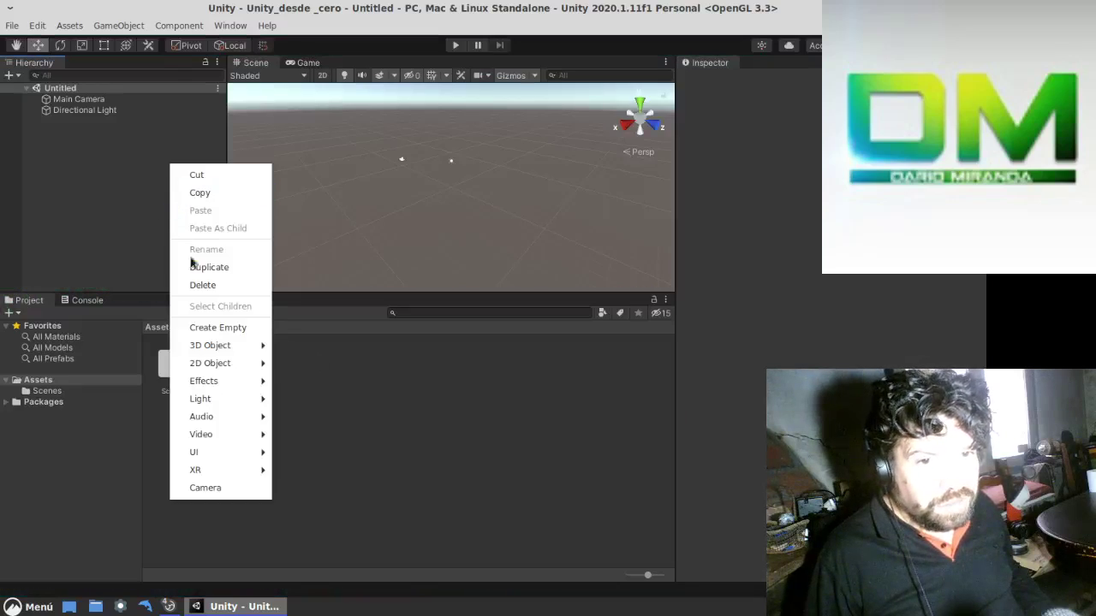
mouse_move(233, 345)
click(323, 418)
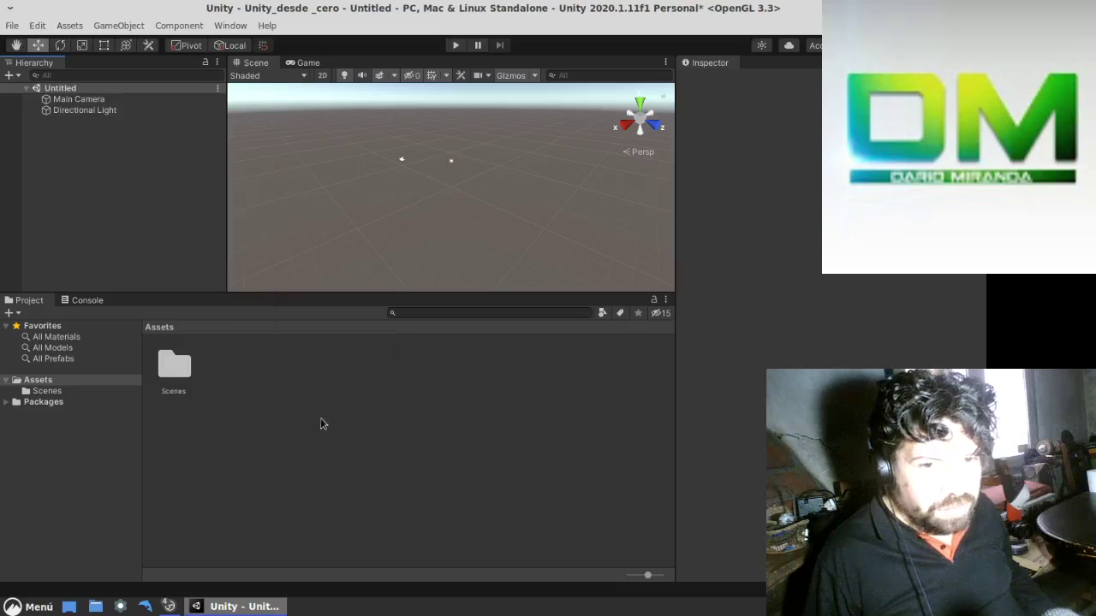
right_click(119, 185)
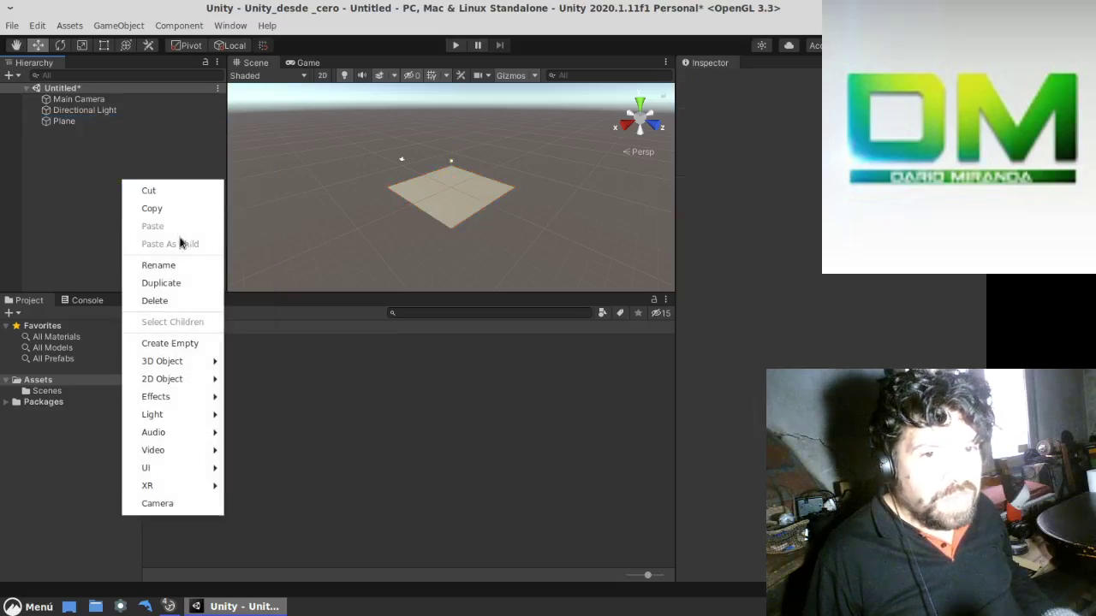
mouse_move(184, 360)
click(245, 363)
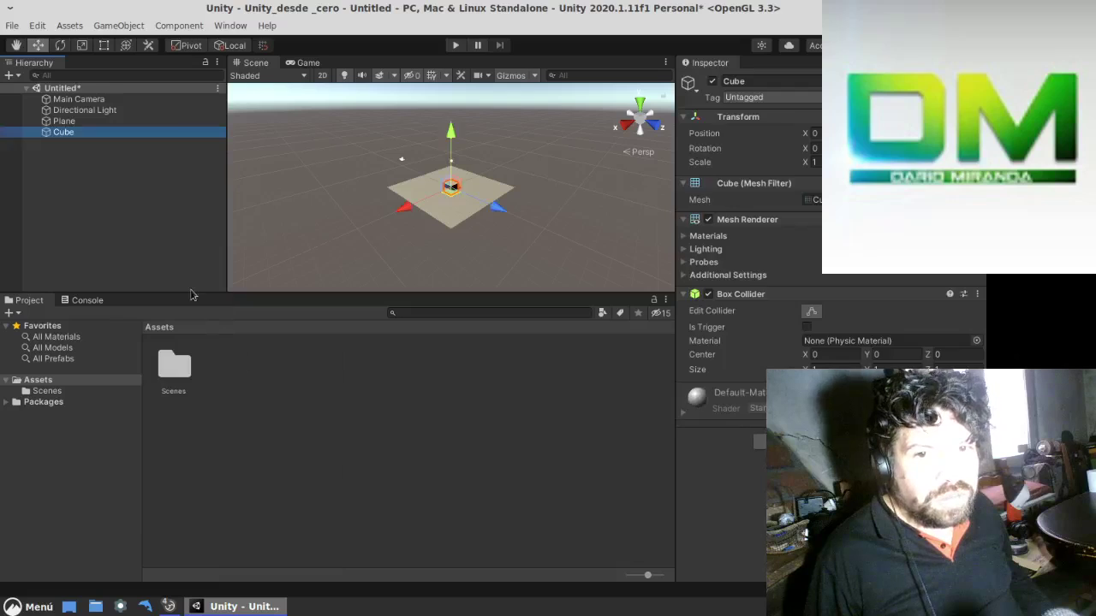
Frame the Cube and drag it upward on its Y axis above the Plane
double_click(87, 139)
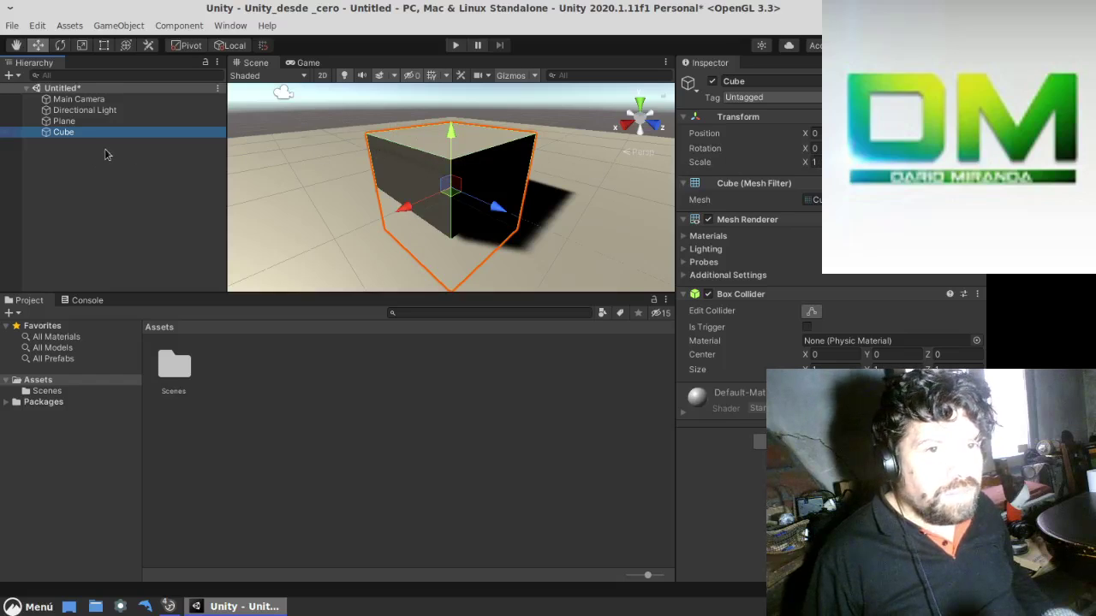
scroll(364, 214, down, 5)
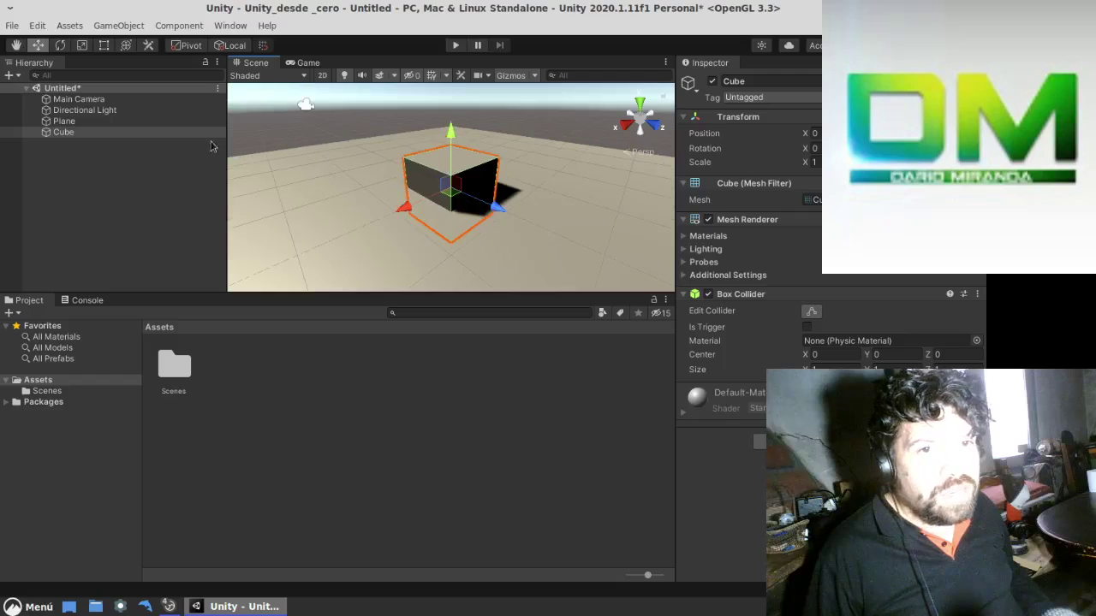
click(128, 122)
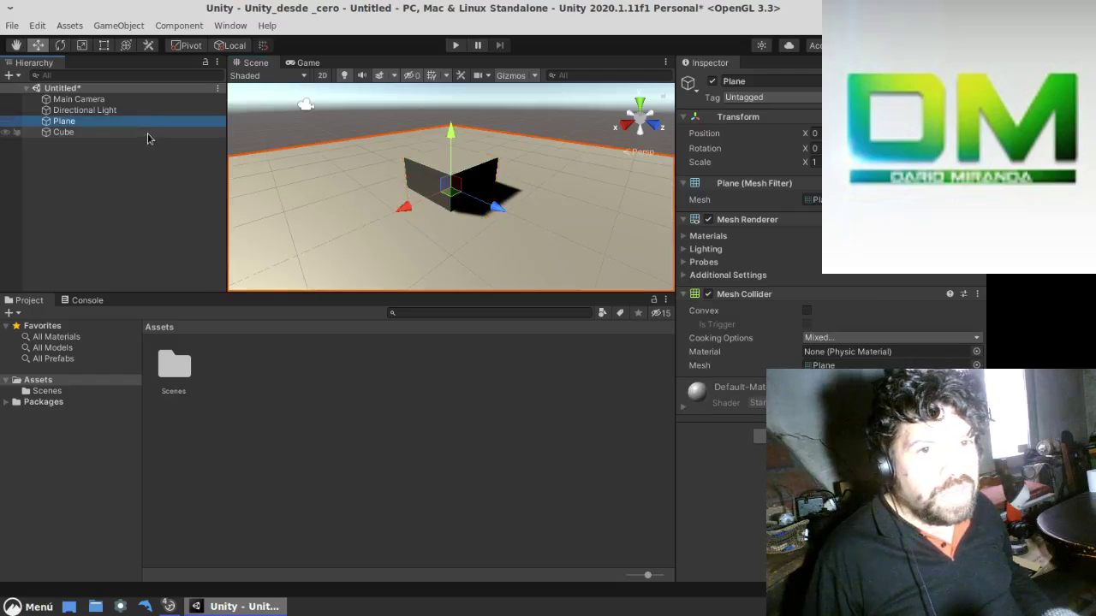
click(147, 134)
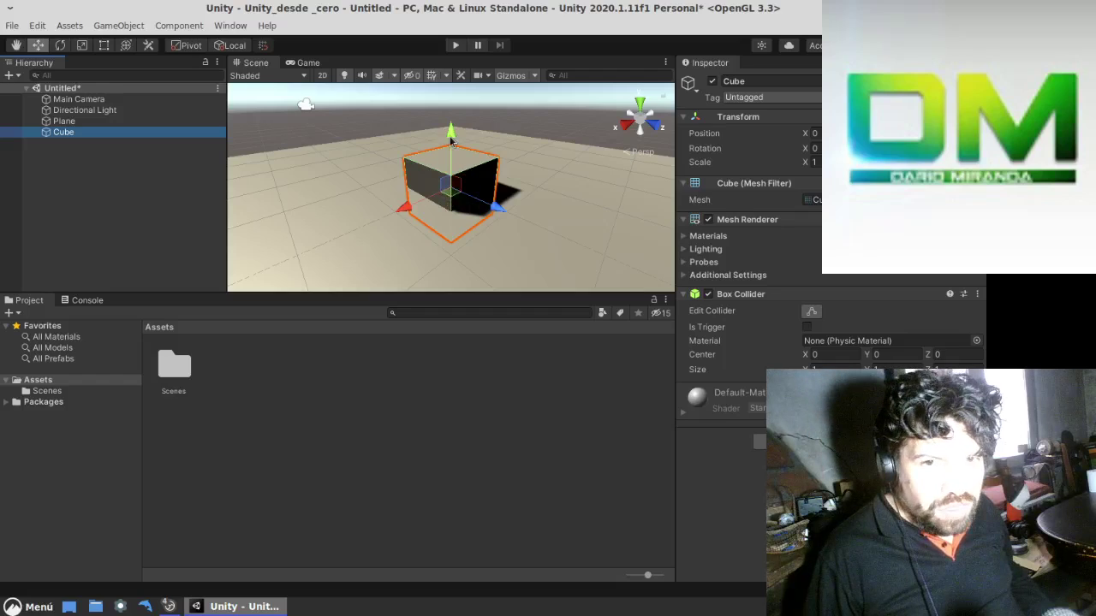
drag(448, 126, 451, 94)
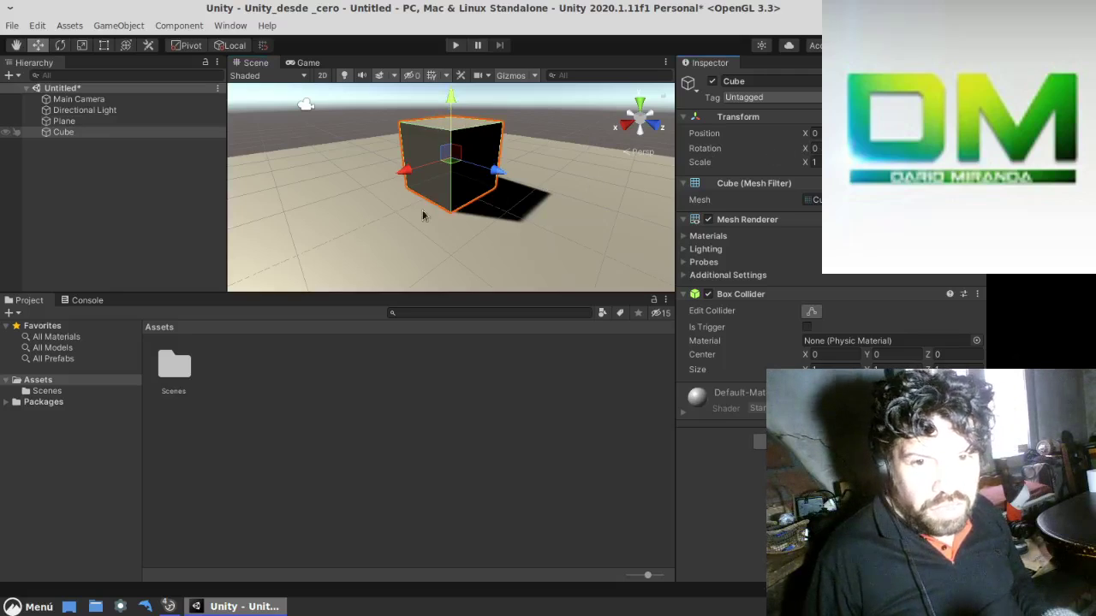
scroll(410, 247, up, 2)
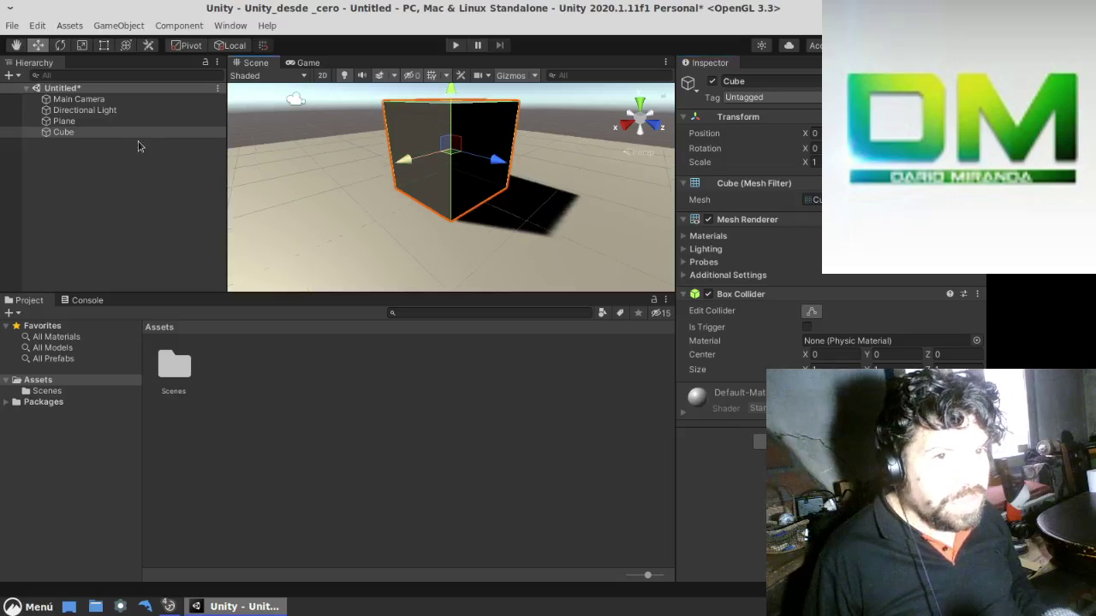
Select the Untitled scene root and open the project's Scenes folder
click(108, 134)
click(124, 89)
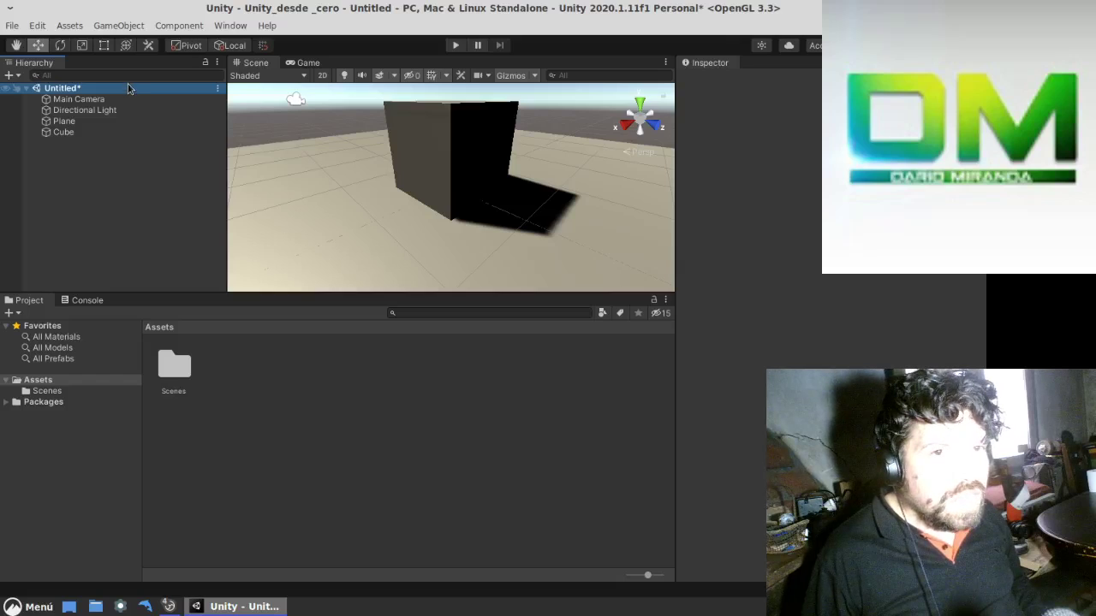
double_click(171, 370)
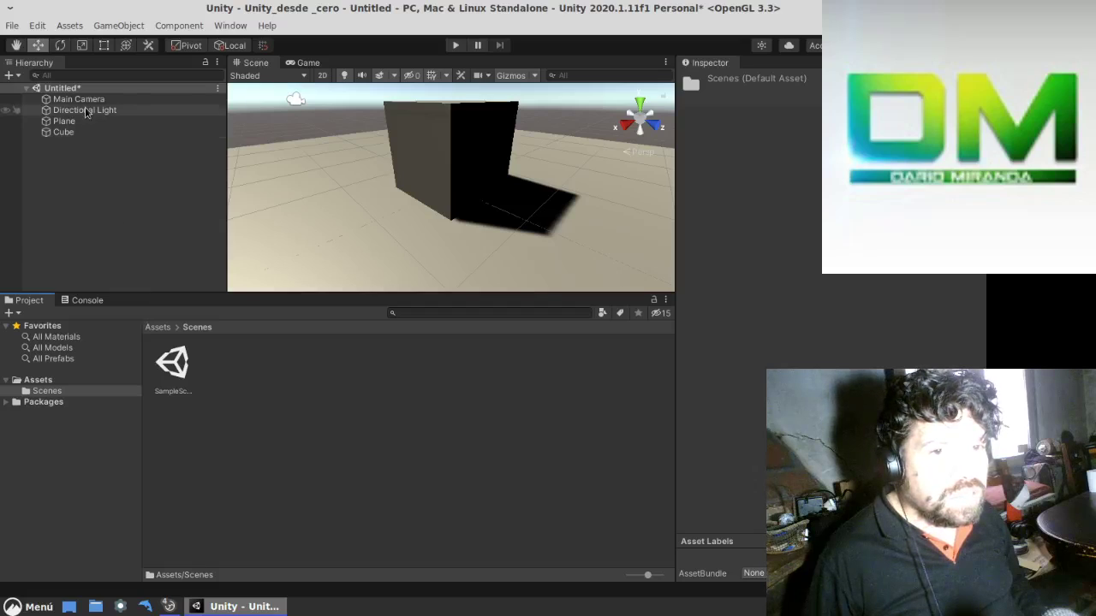
Save the scene over the existing SampleScene.unity in Assets/Scenes, confirming the replacement
right_click(127, 89)
click(150, 123)
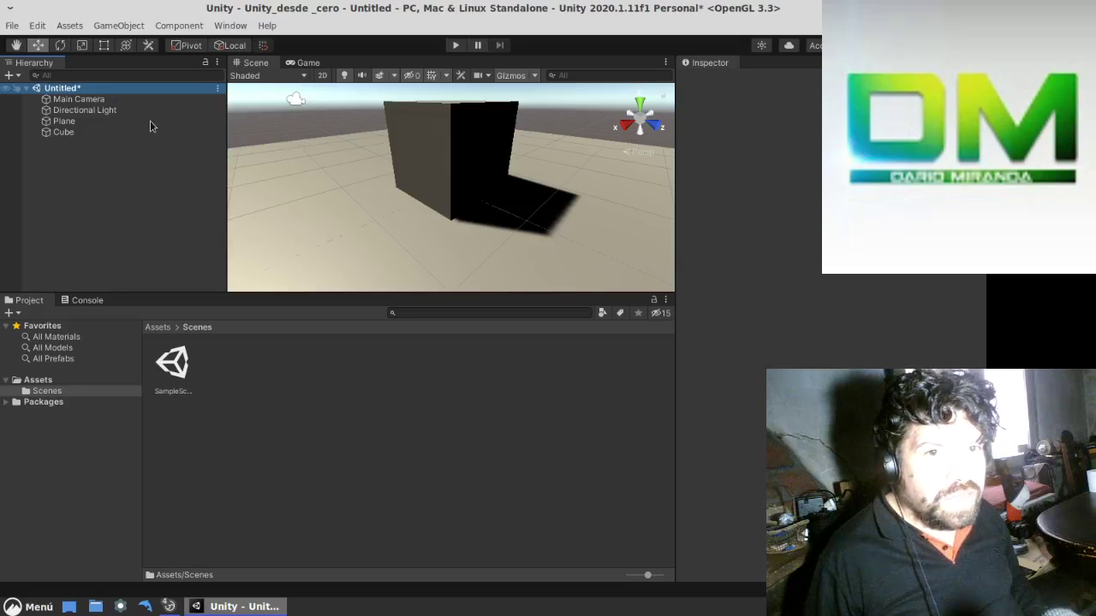
click(380, 177)
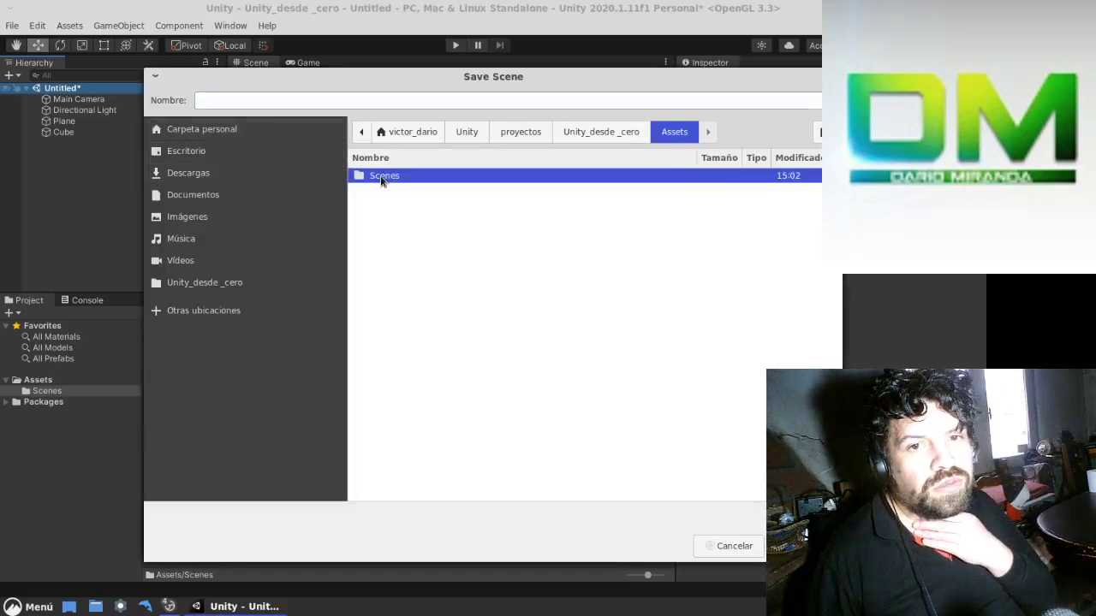
double_click(380, 175)
double_click(382, 176)
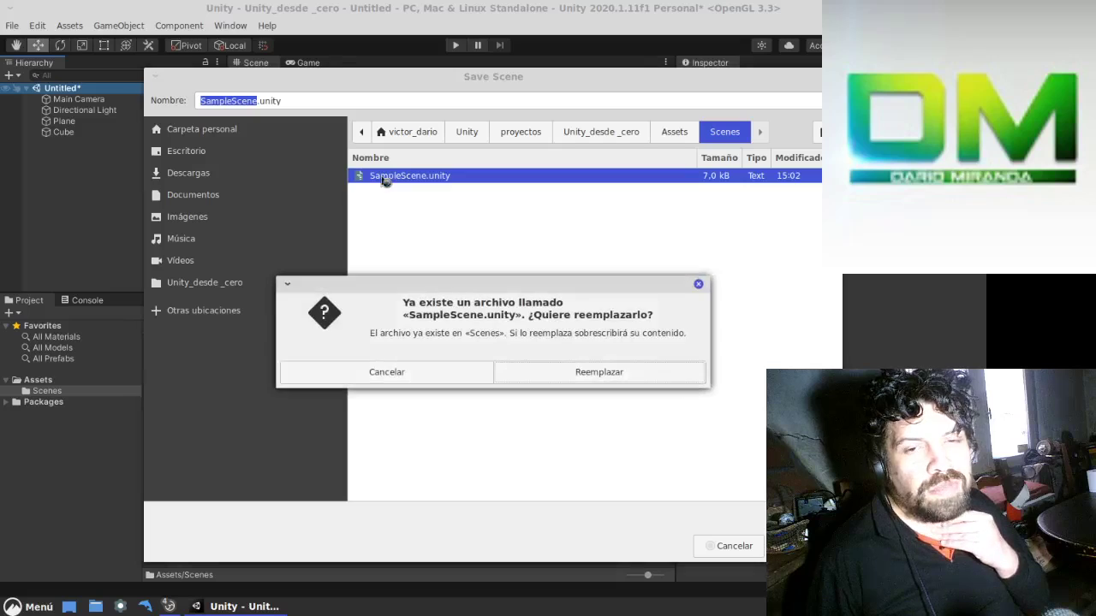
click(572, 368)
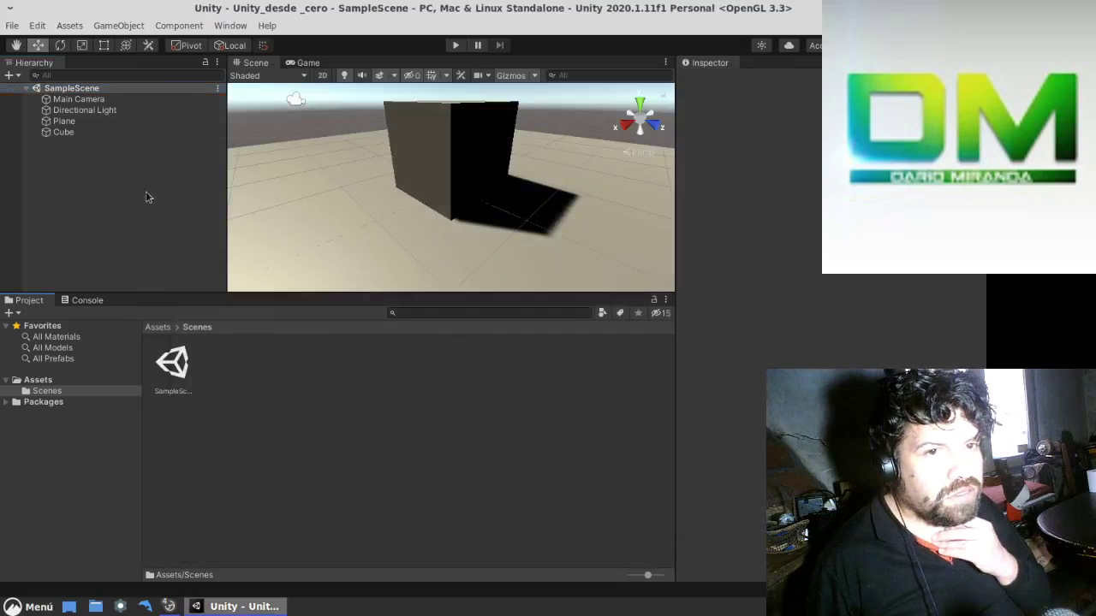
Select the Cube and Directional Light and orbit the scene view slightly around the cube
click(64, 133)
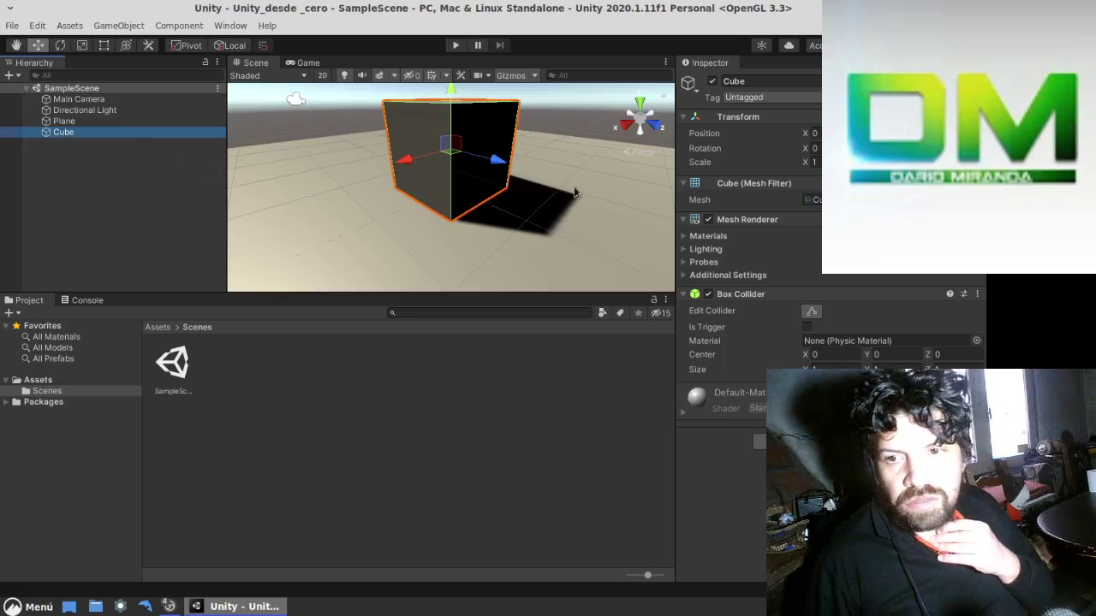
scroll(479, 202, down, 5)
scroll(477, 200, down, 2)
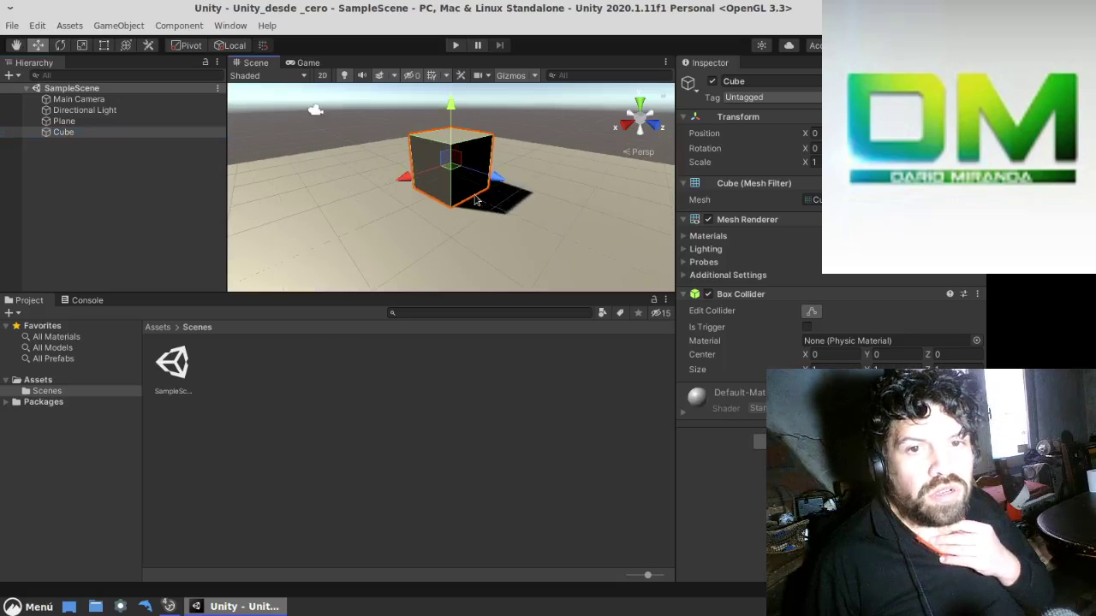
scroll(477, 200, down, 1)
scroll(477, 199, down, 2)
click(85, 110)
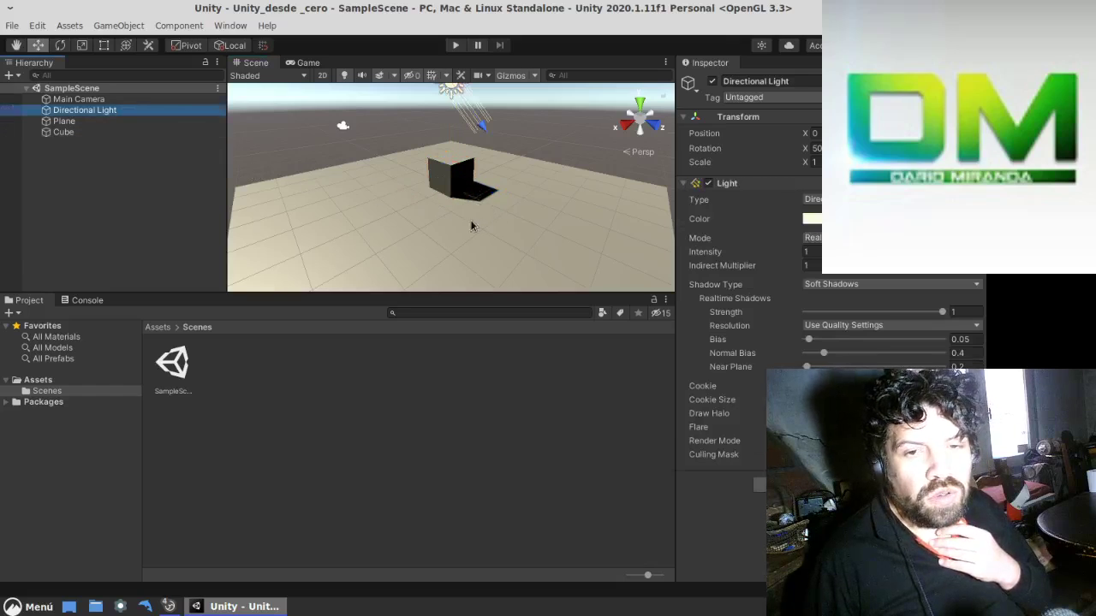
alt+drag(435, 223, 453, 179)
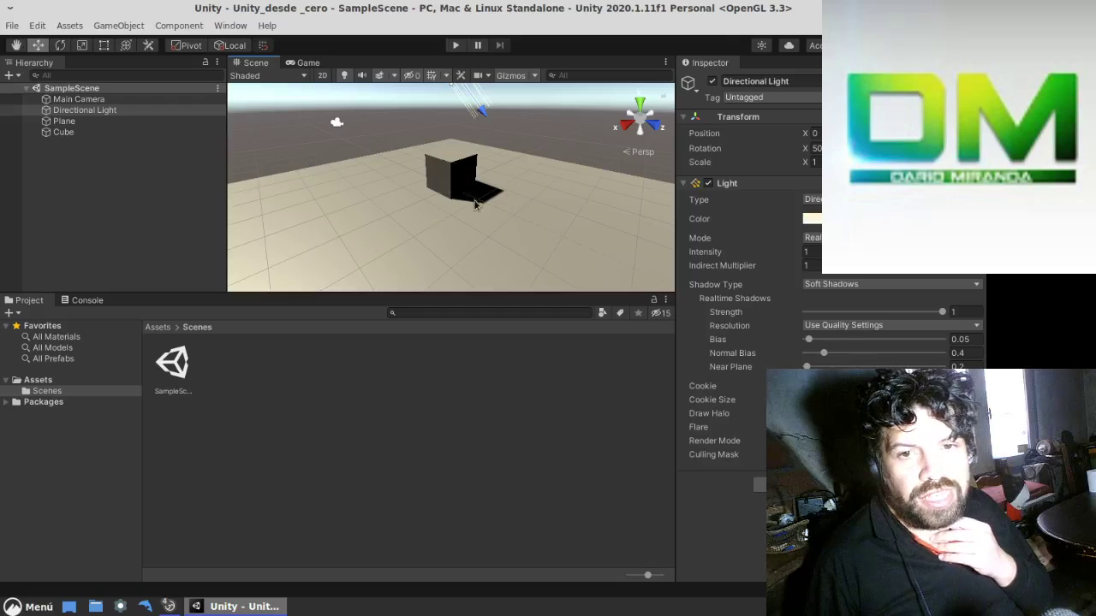
scroll(425, 227, down, 2)
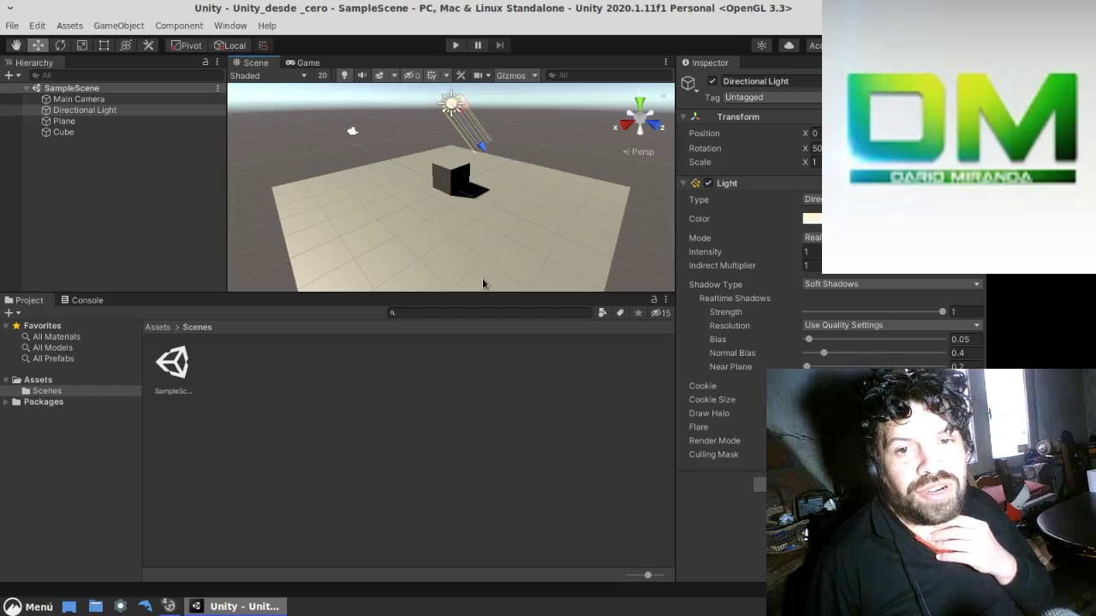
Turn the Directional Light off, check the Game view, then turn the light back on
click(81, 131)
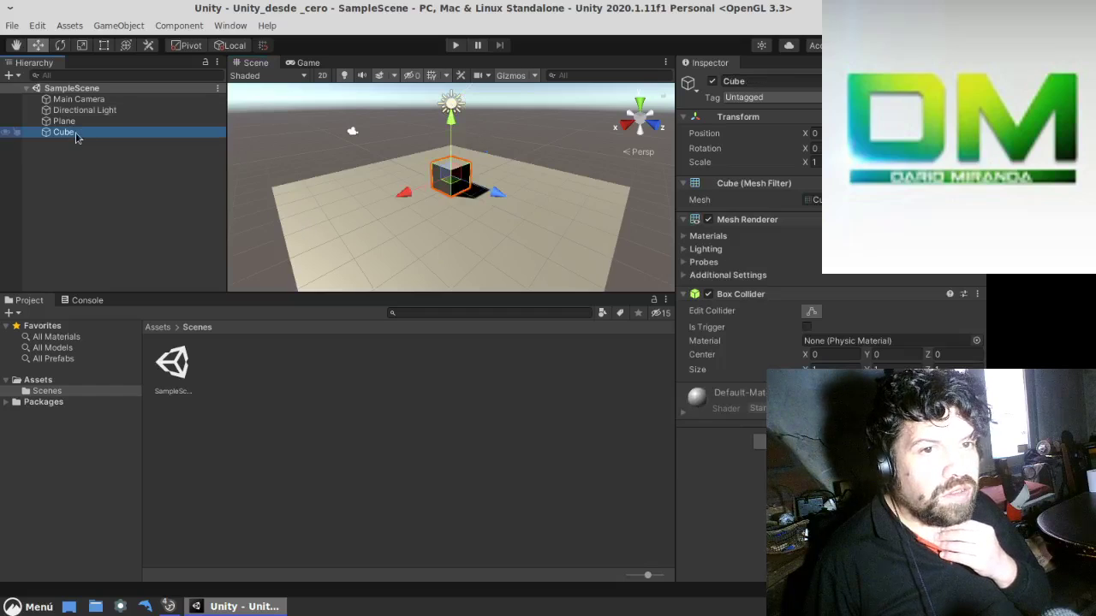
click(145, 201)
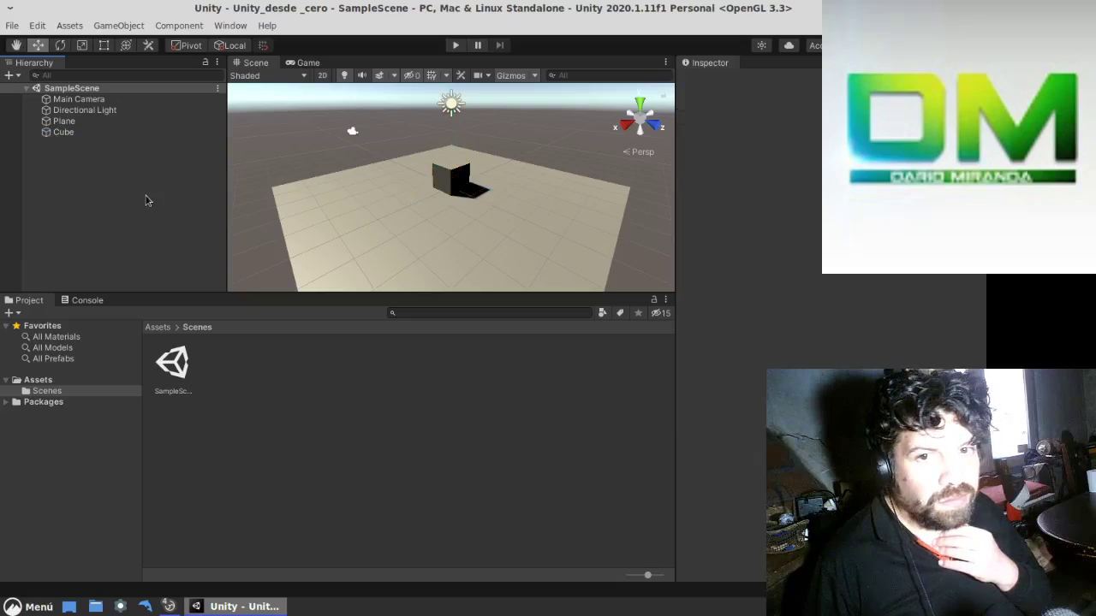
click(86, 110)
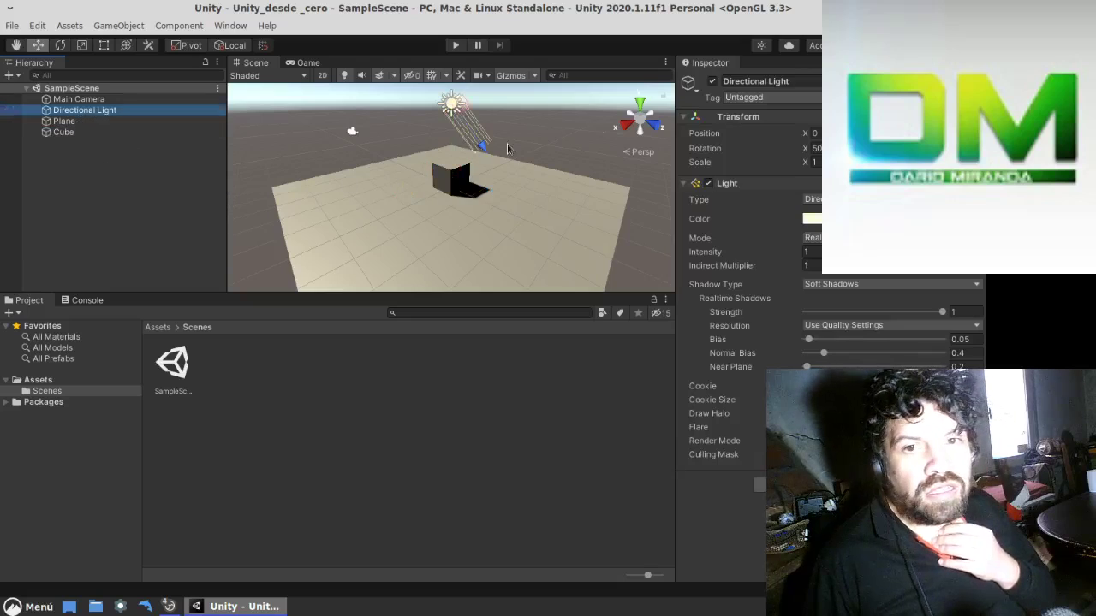
click(712, 82)
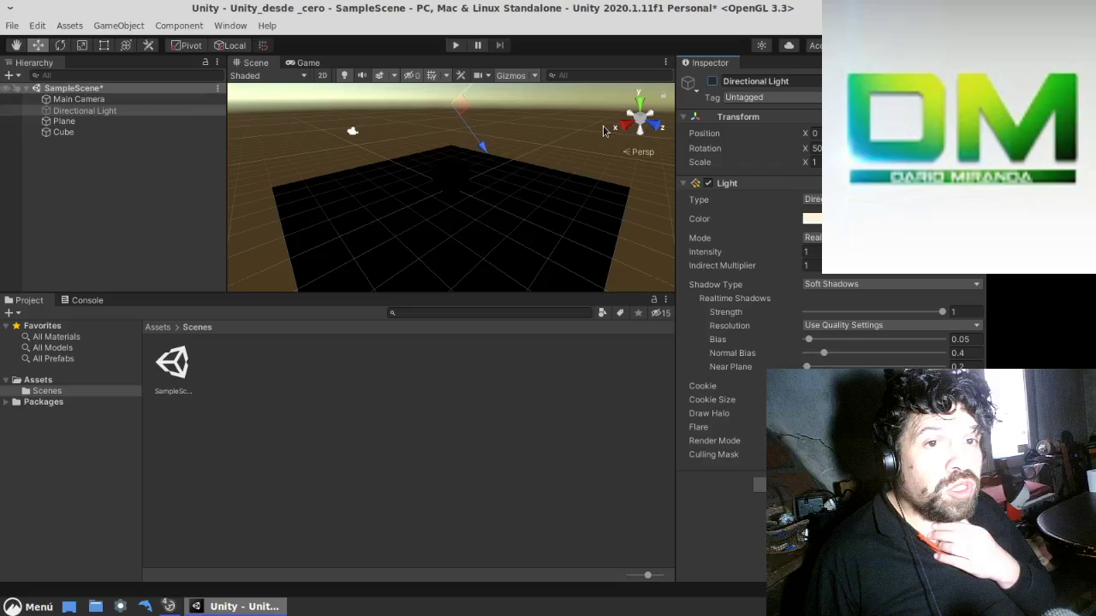
click(302, 66)
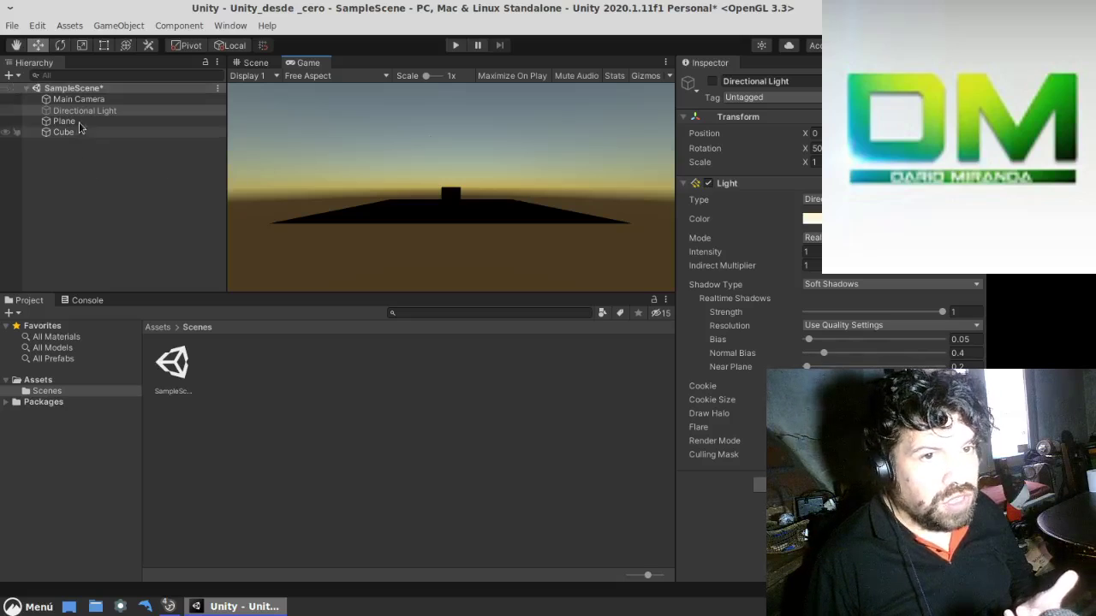
click(712, 81)
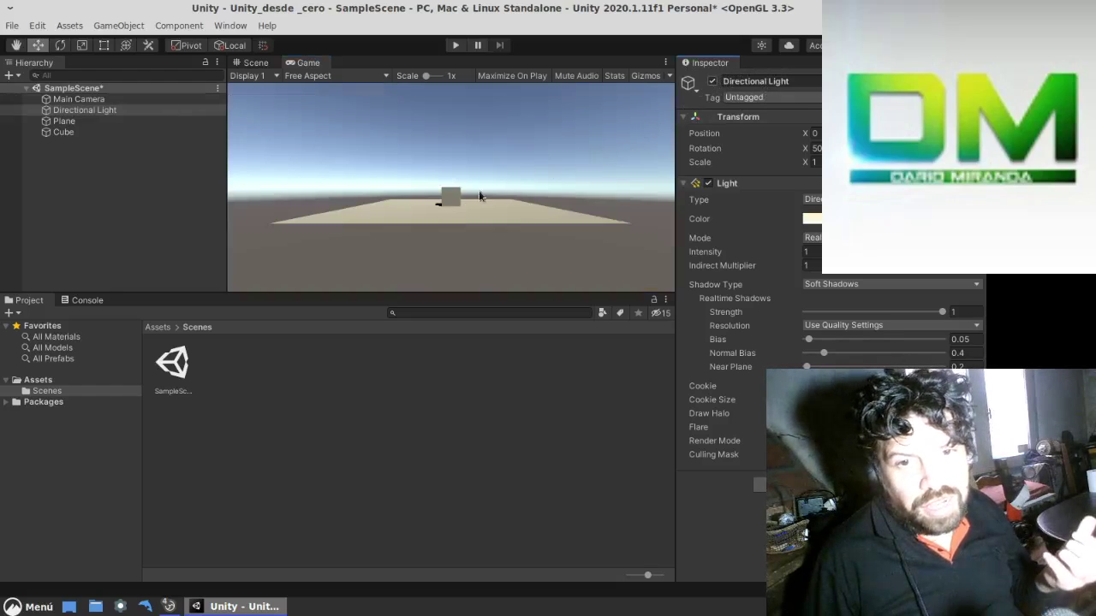
Inspect the Directional Light and SampleScene root, then select the Cube
click(151, 154)
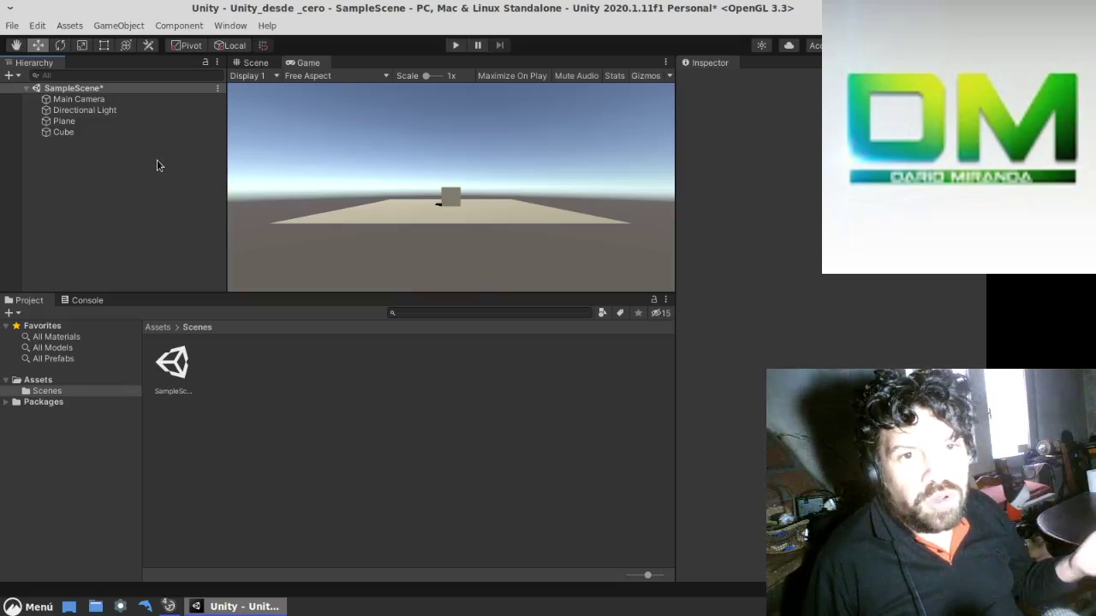
click(108, 111)
click(129, 89)
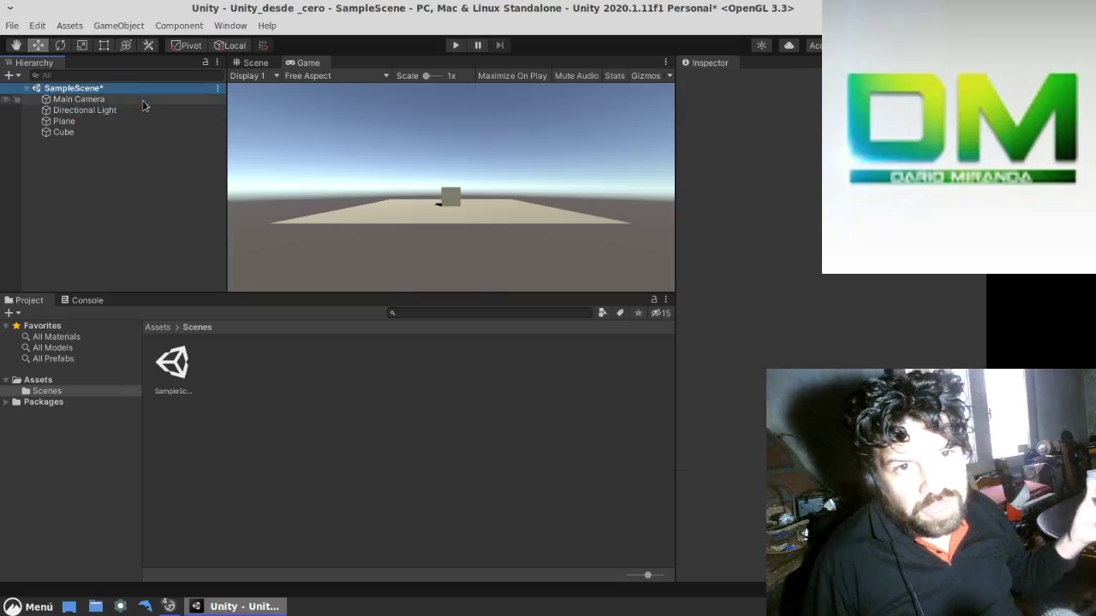
click(135, 112)
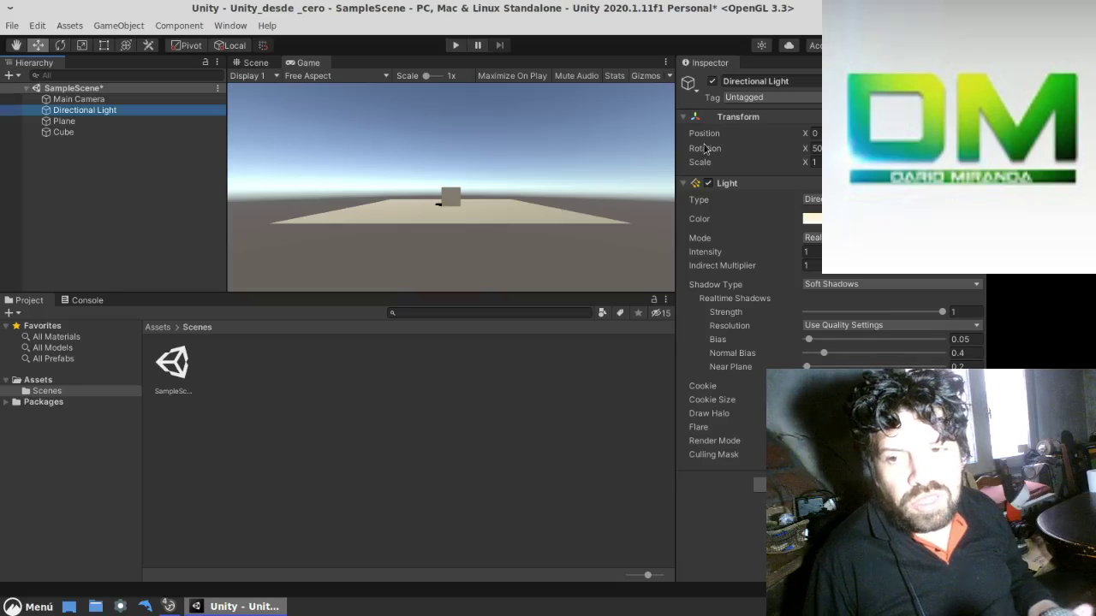
mouse_move(706, 149)
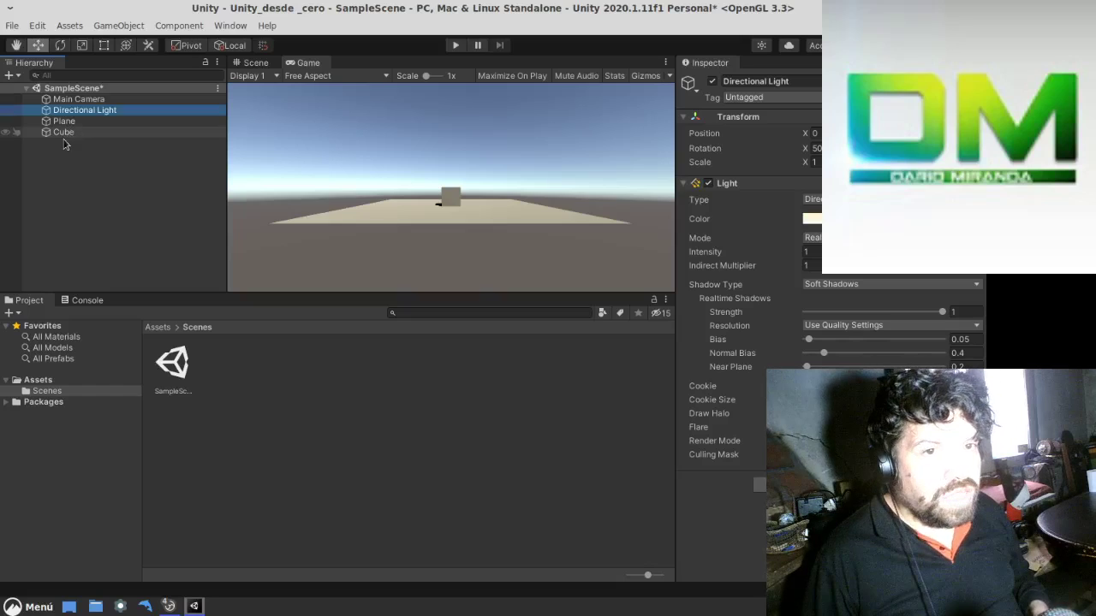
click(64, 138)
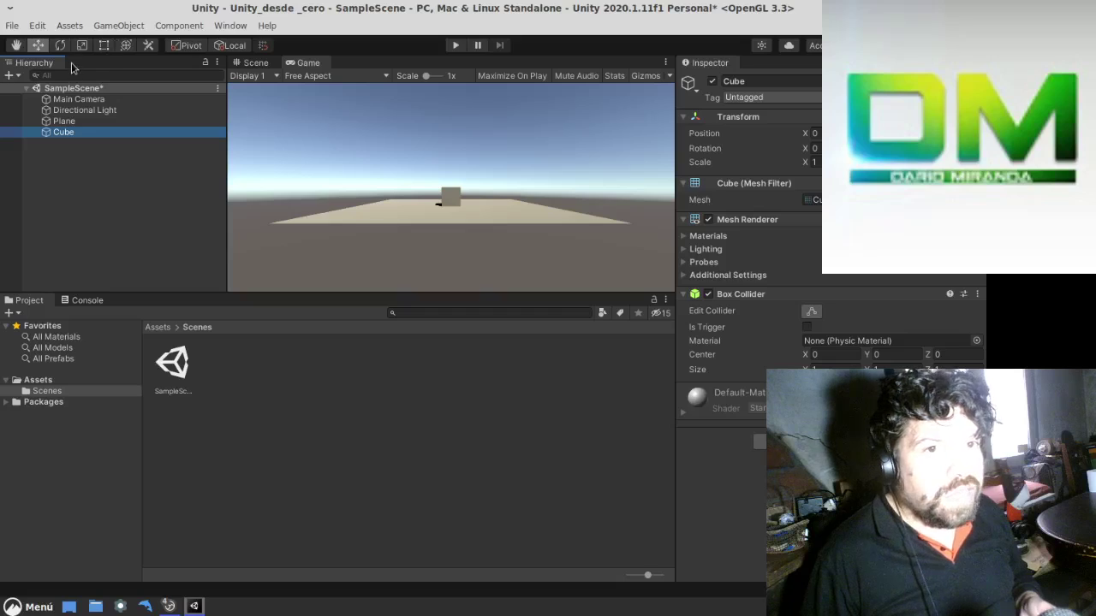
click(250, 62)
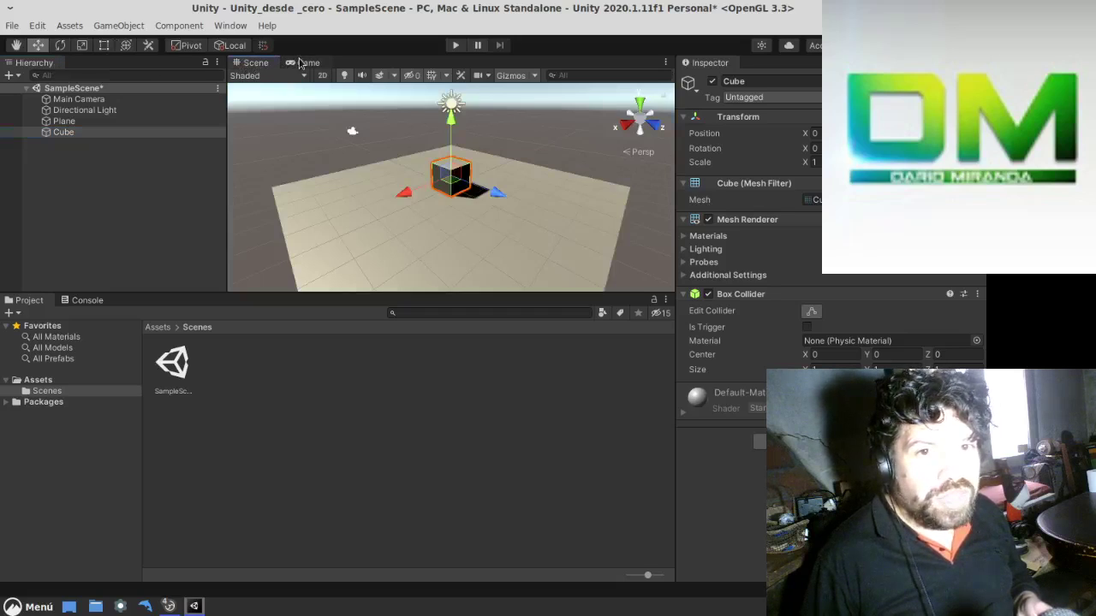
click(301, 62)
click(257, 63)
click(302, 64)
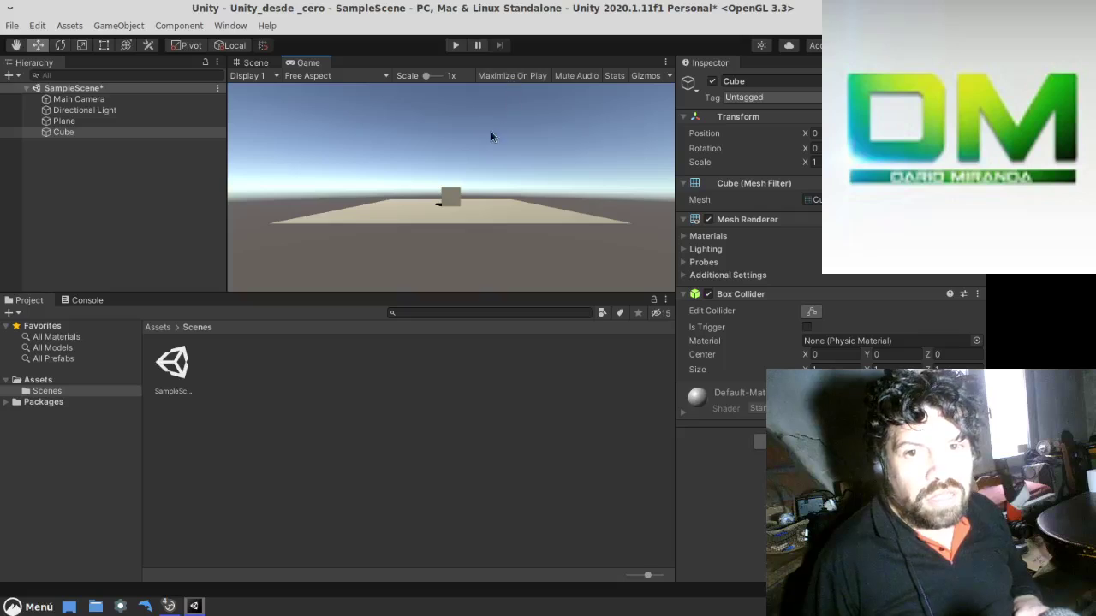
click(255, 63)
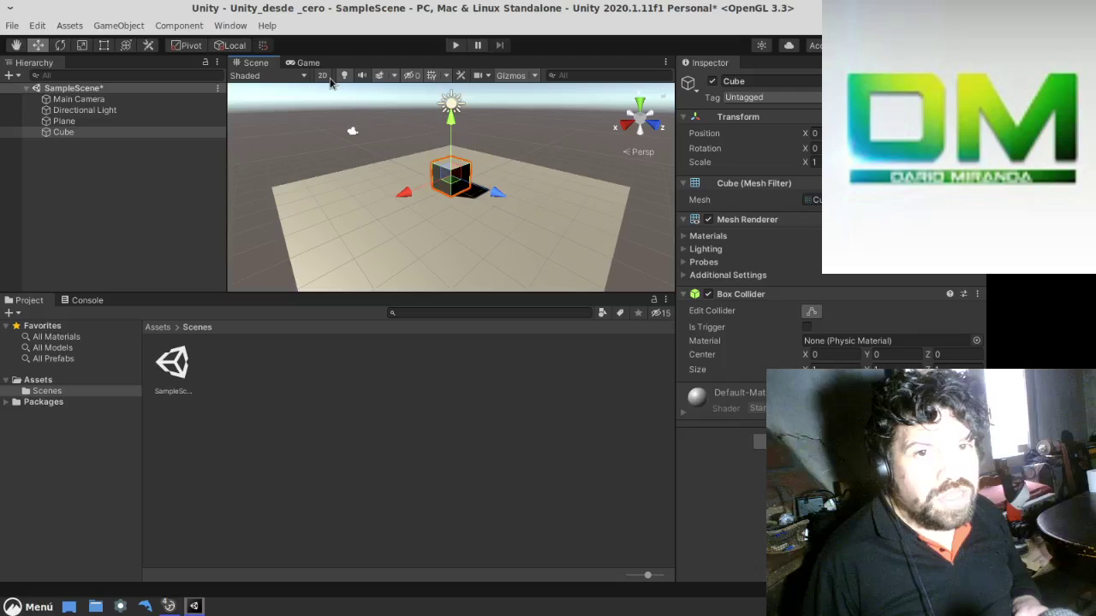
click(324, 77)
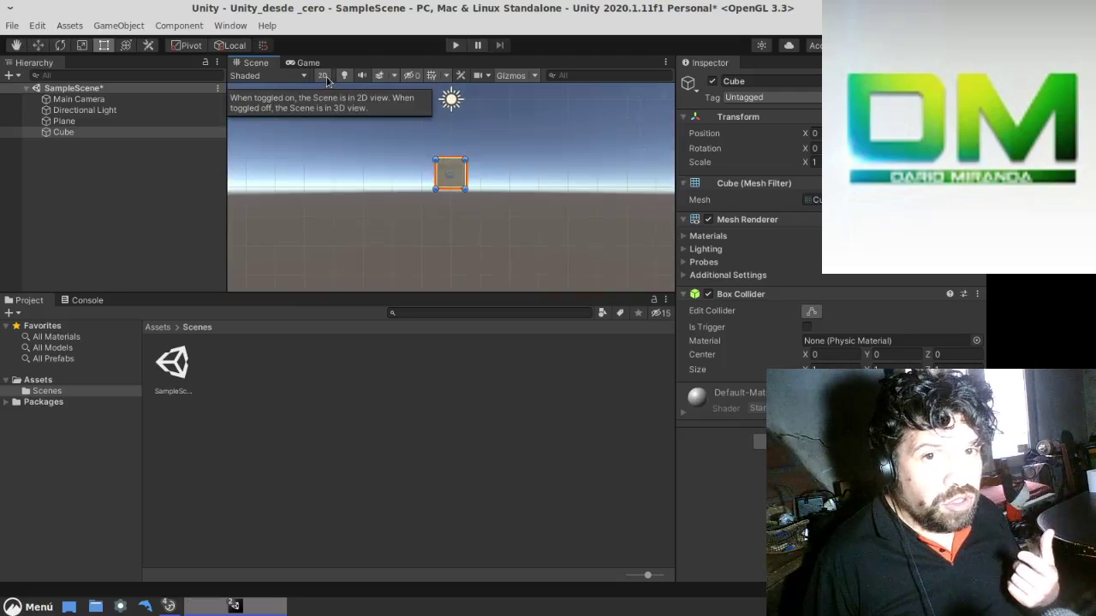
click(326, 76)
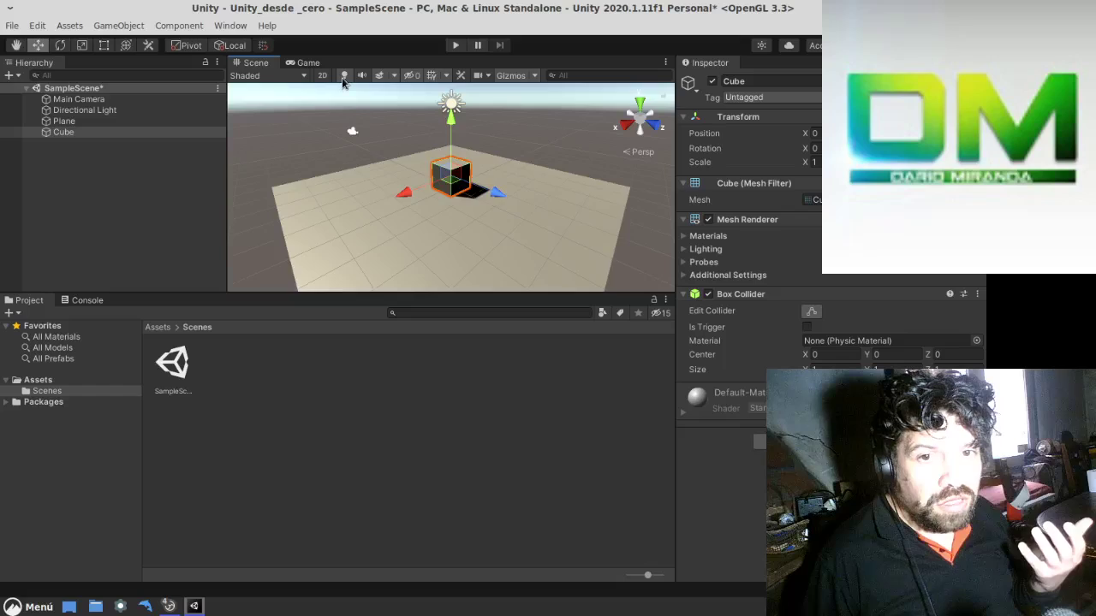
click(342, 77)
click(342, 77)
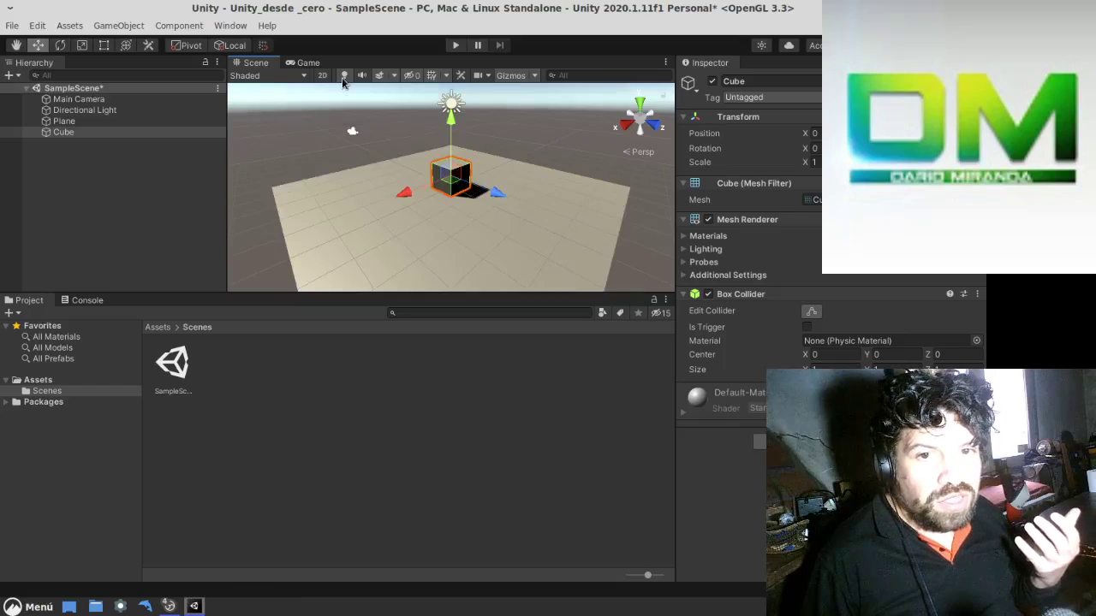
click(395, 76)
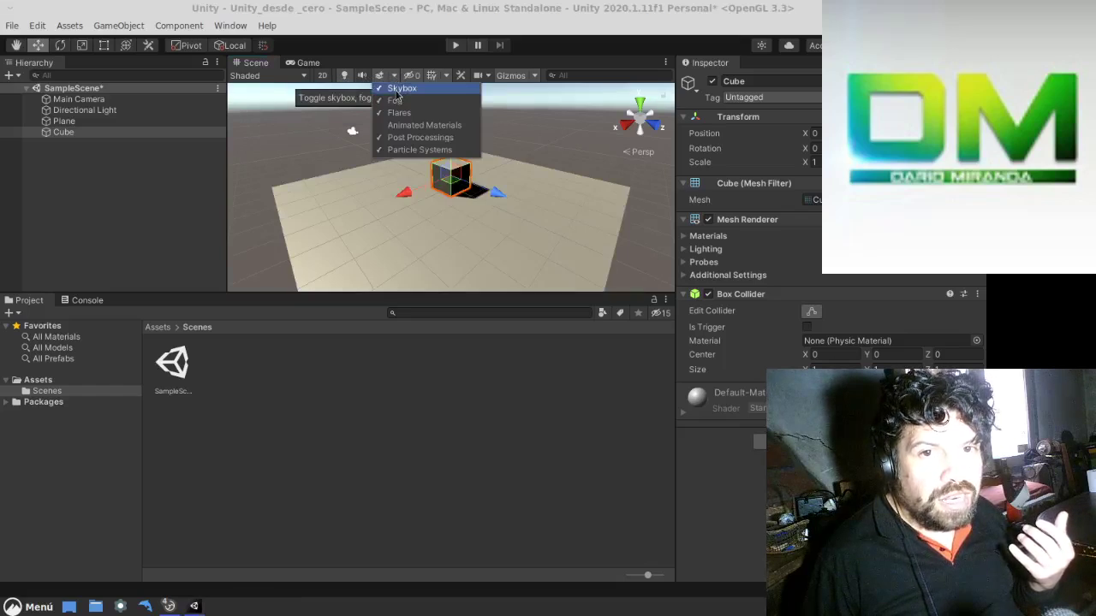
click(399, 88)
click(394, 100)
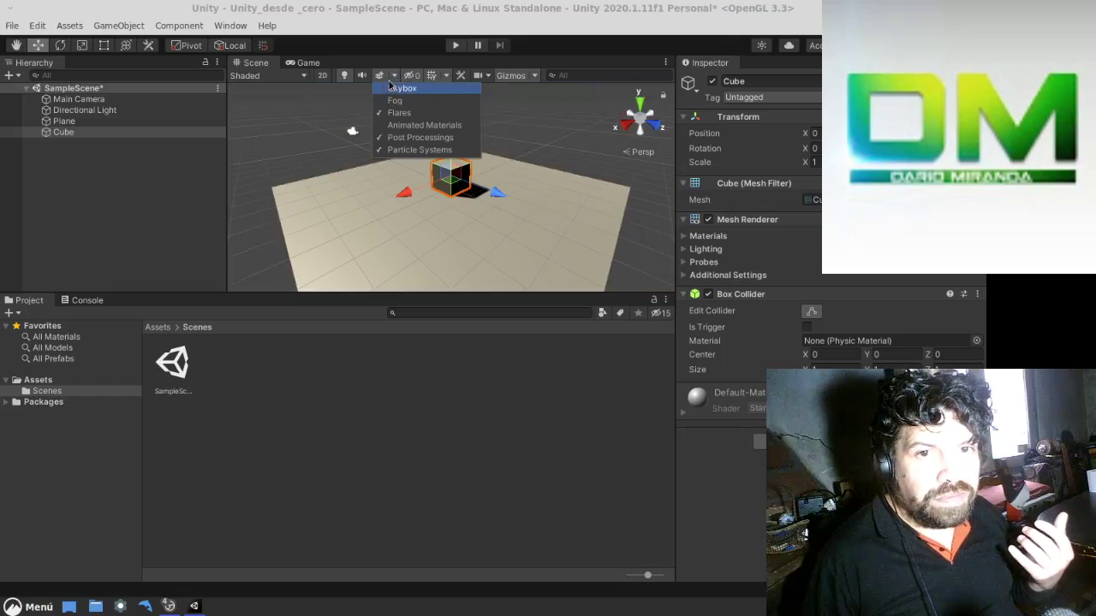
click(403, 125)
click(407, 137)
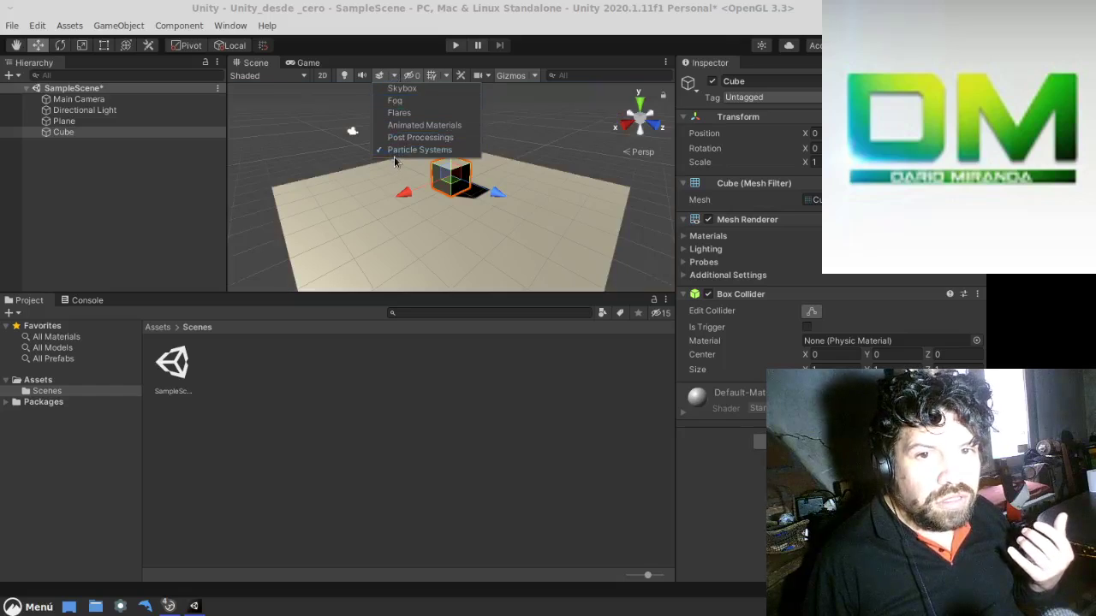
click(406, 150)
click(407, 220)
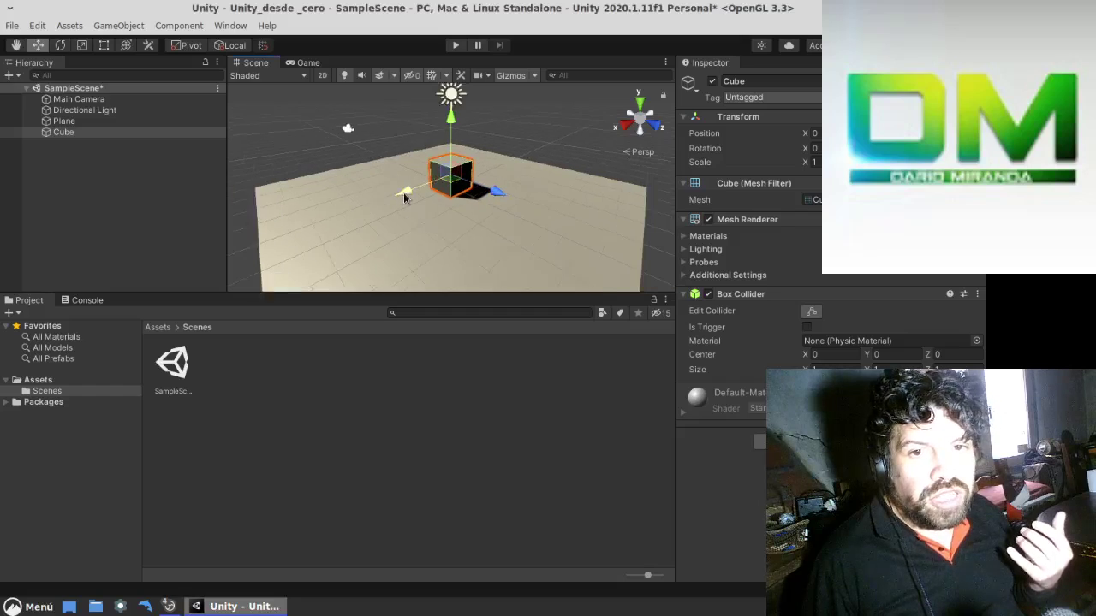
alt+drag(403, 200, 369, 124)
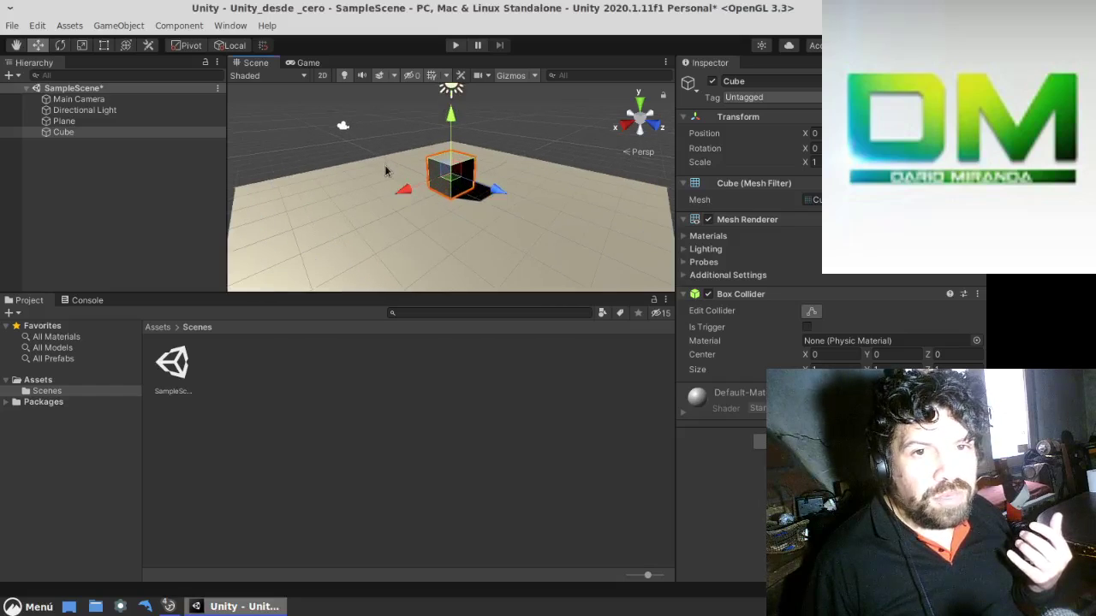
click(394, 76)
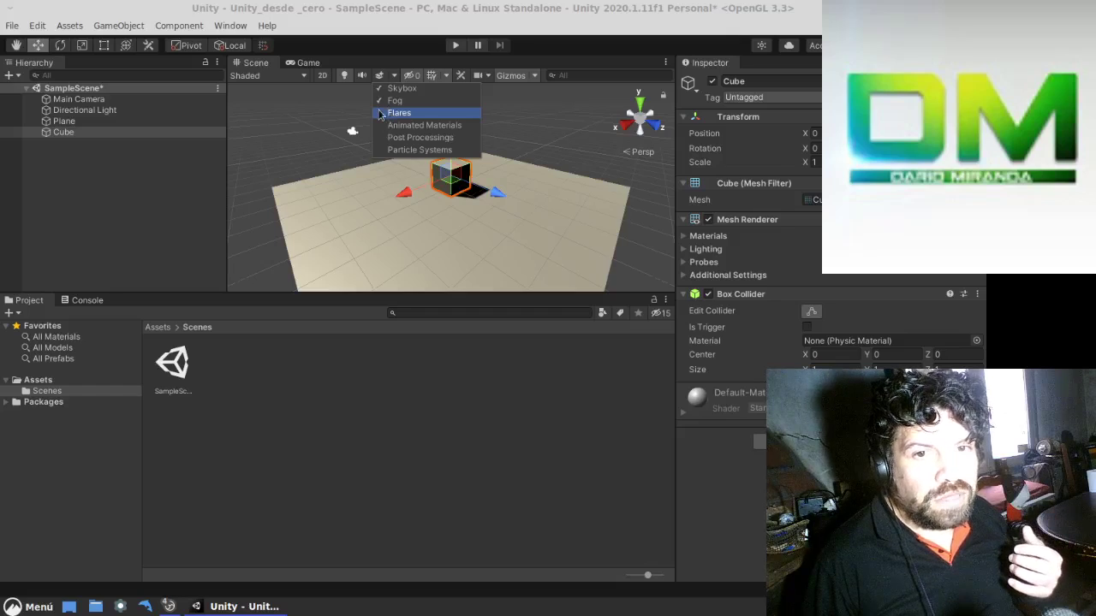
click(382, 113)
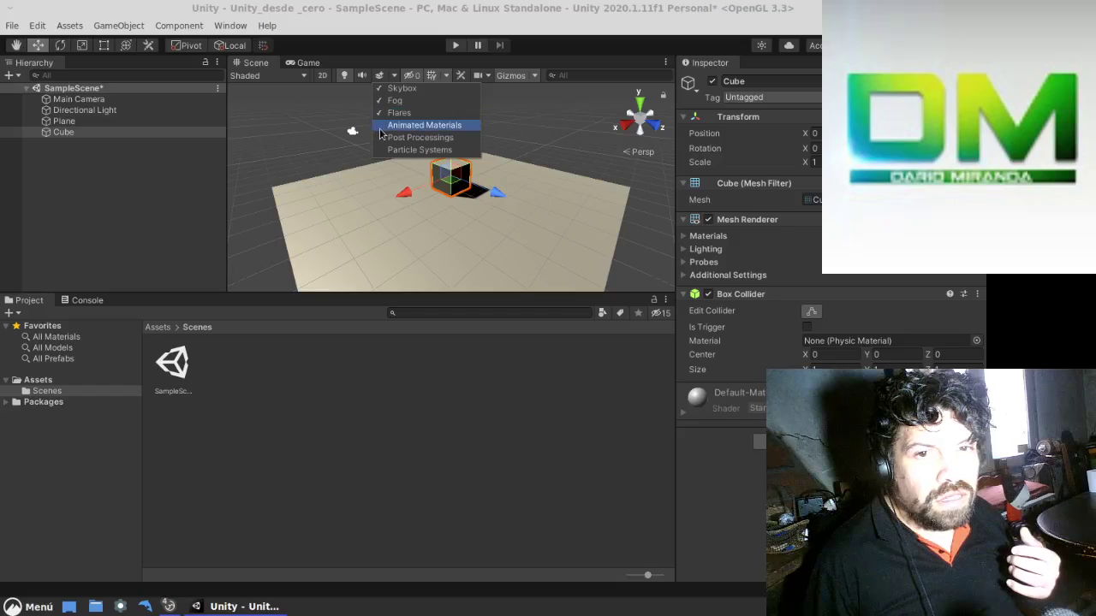
click(382, 127)
click(382, 138)
click(383, 150)
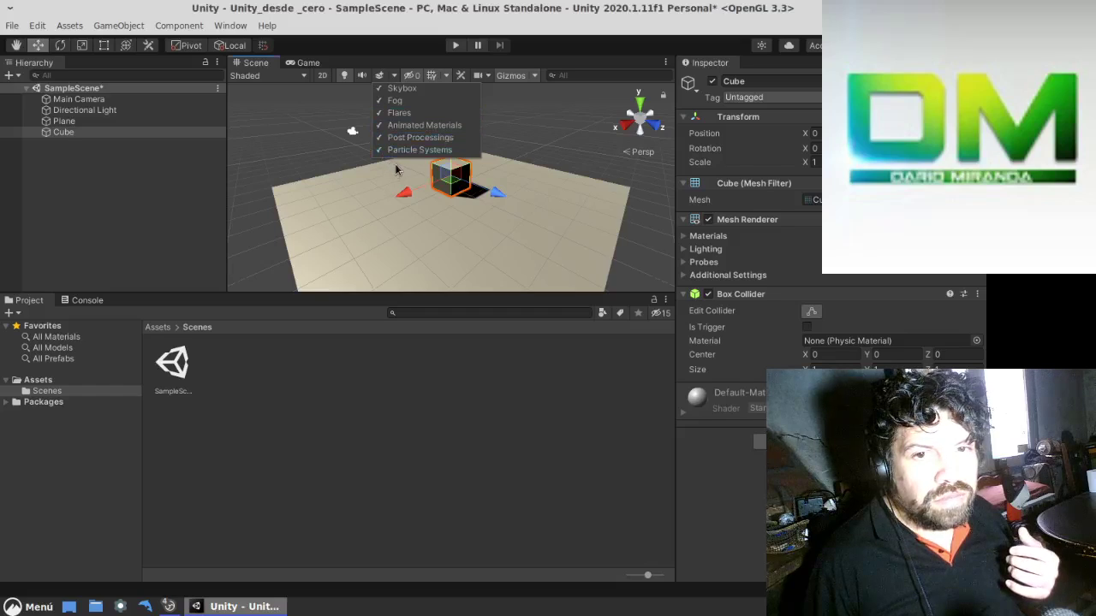
click(395, 169)
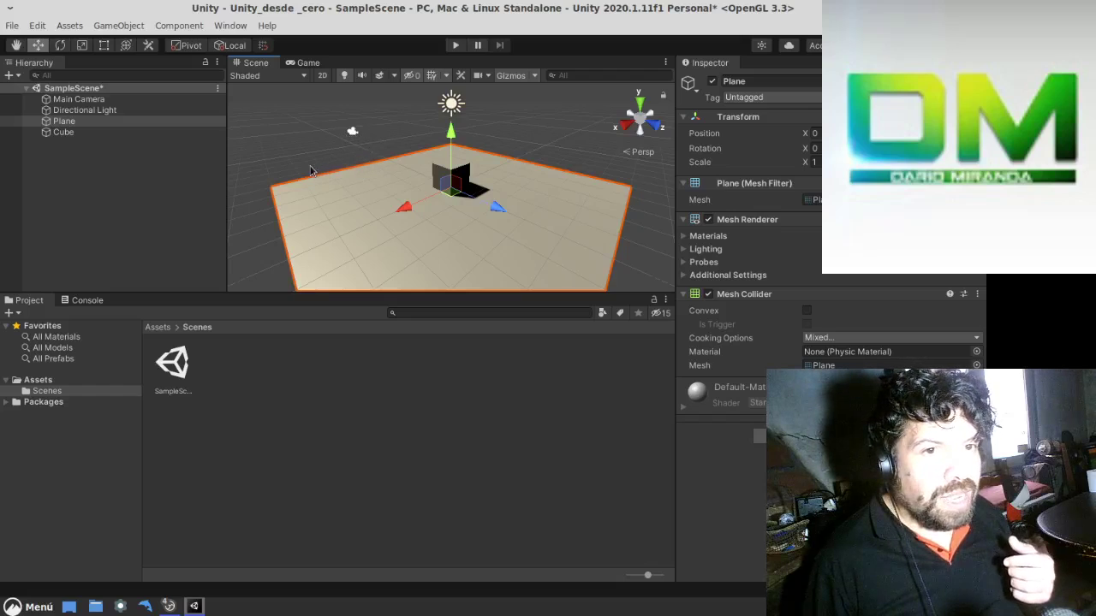
click(351, 131)
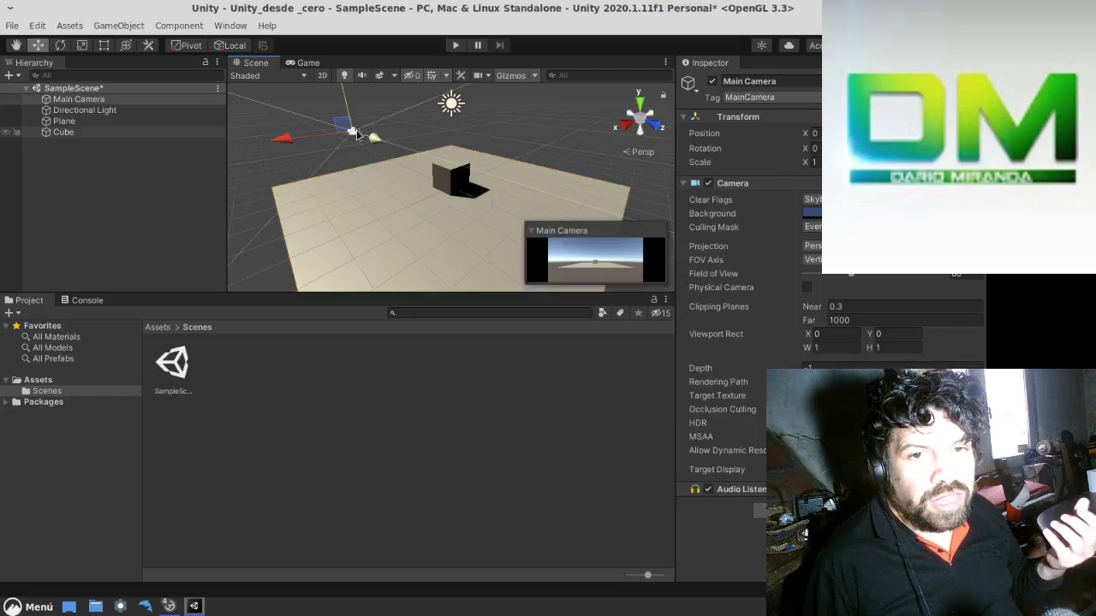
click(387, 171)
click(129, 114)
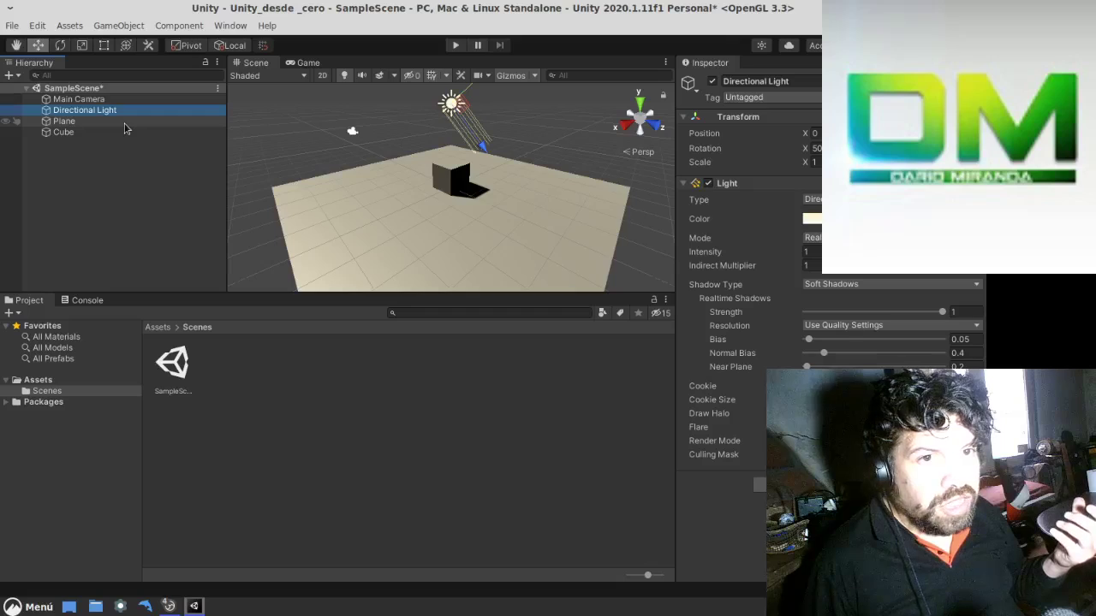
click(133, 98)
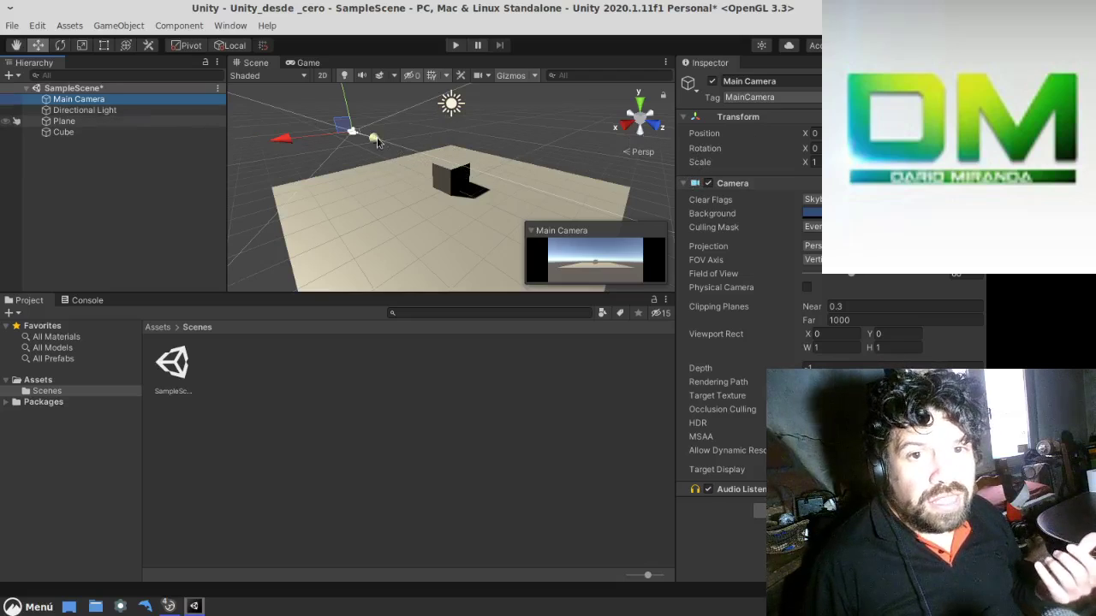
scroll(386, 145, up, 1)
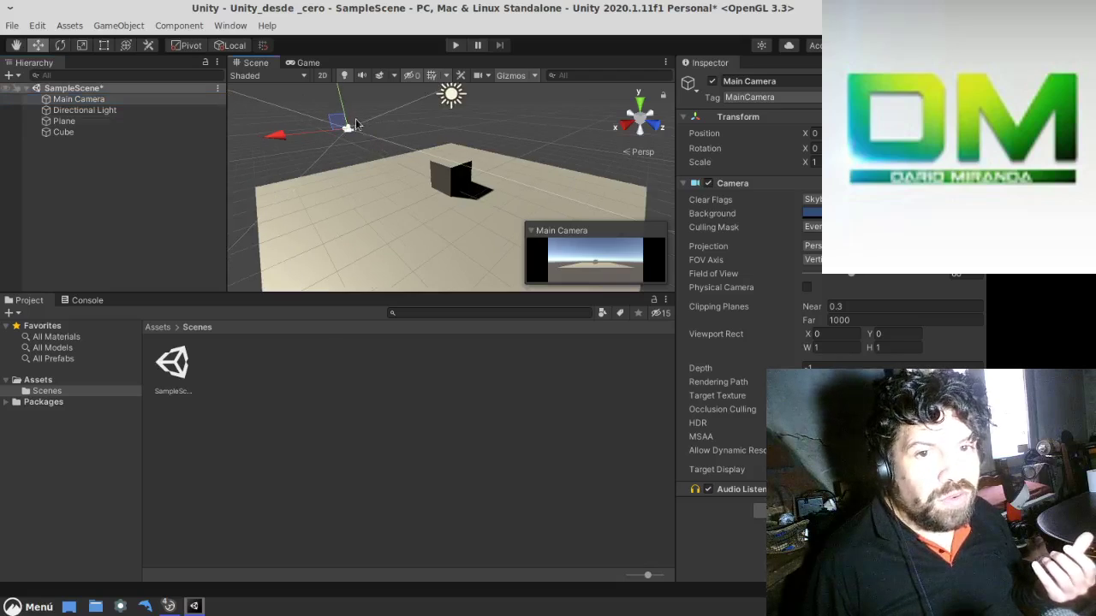
click(511, 77)
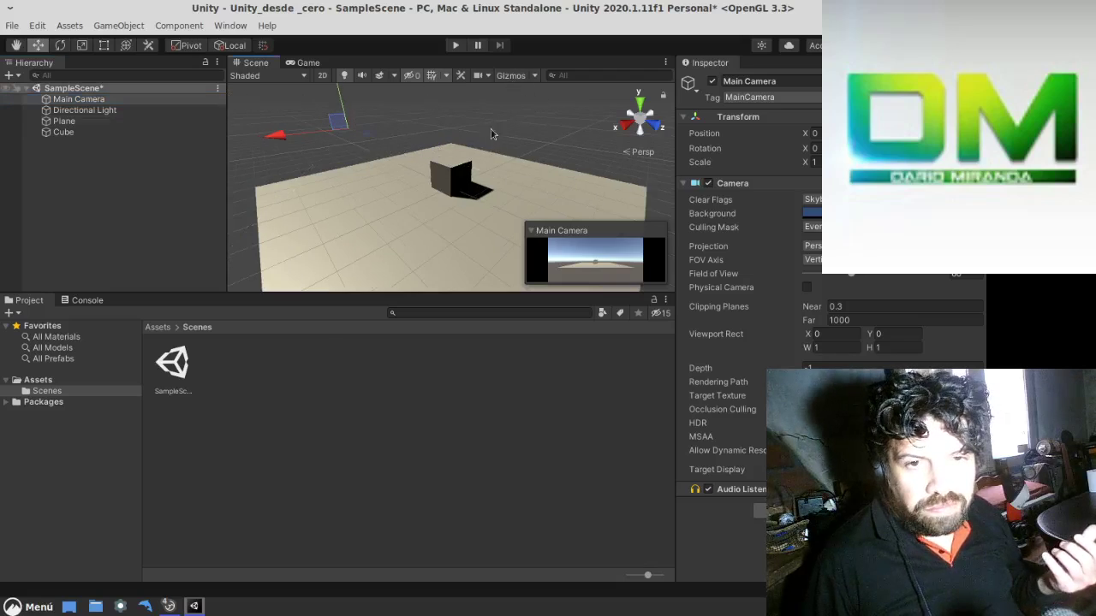
click(517, 79)
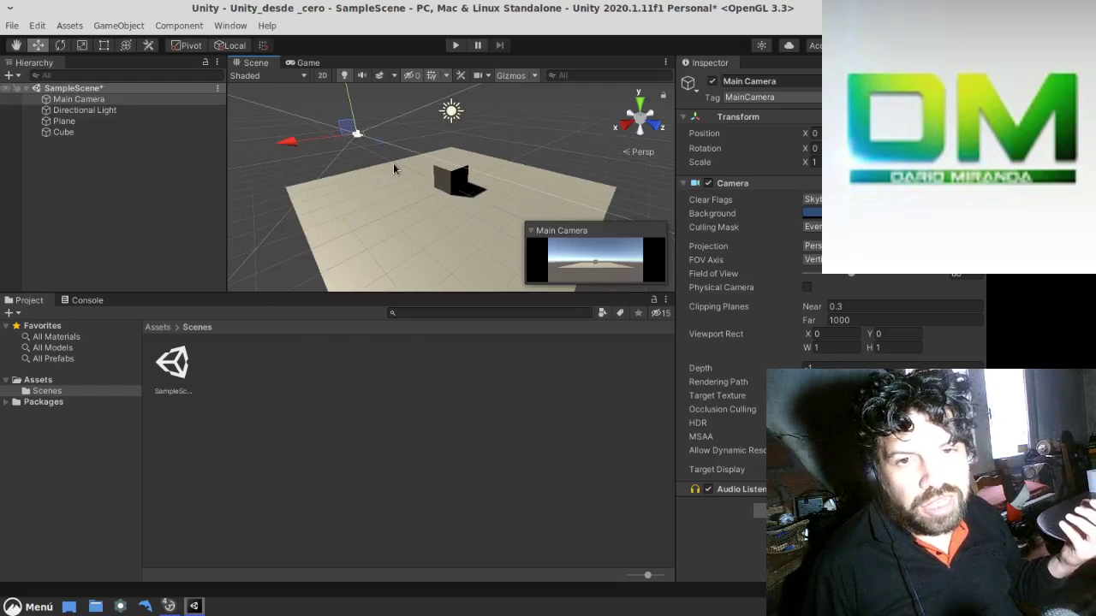
click(307, 62)
Return to the Scene view, try the Rect and Rotate tools, and frame the Plane
click(255, 63)
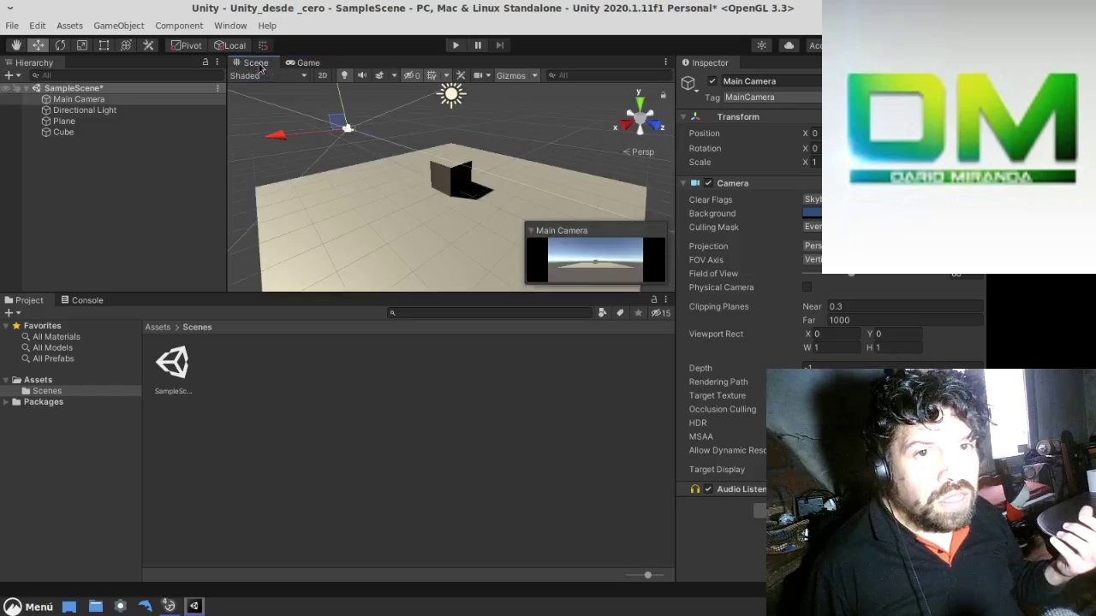
click(106, 47)
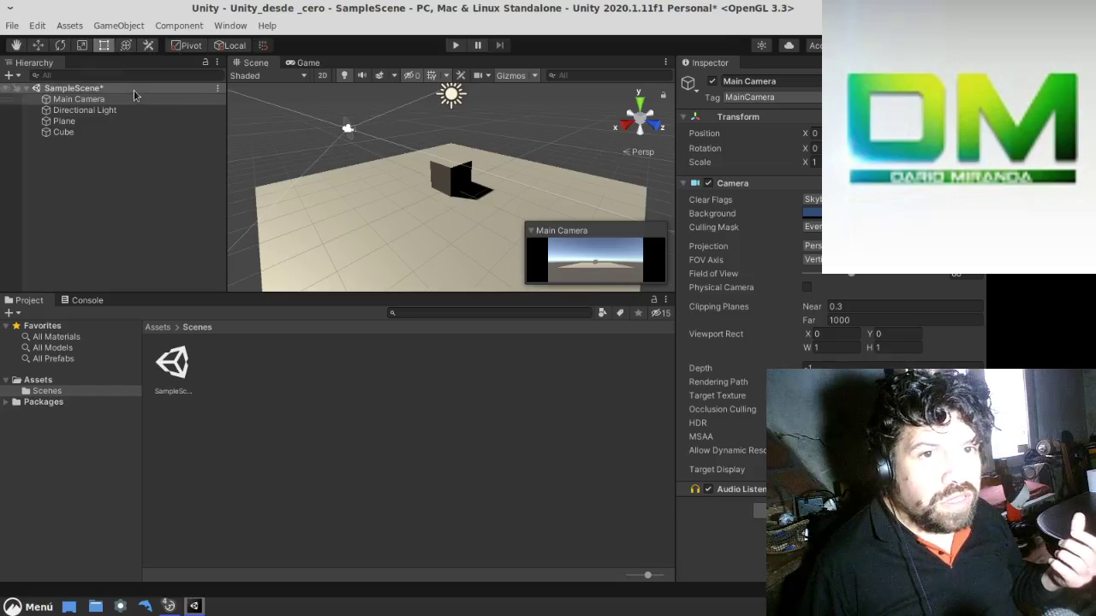
click(125, 45)
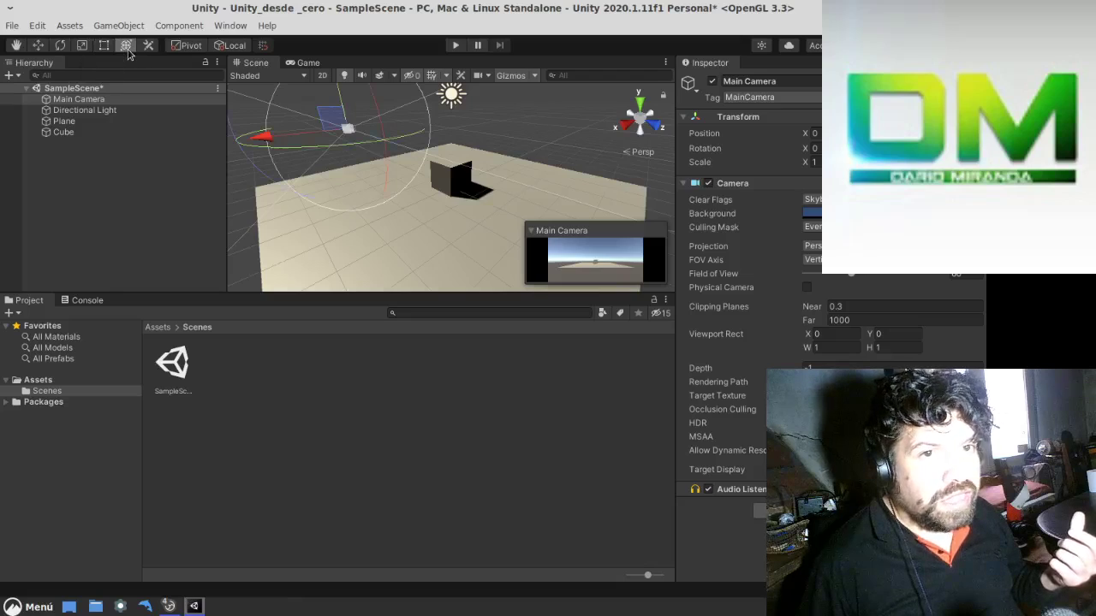
scroll(389, 161, up, 2)
scroll(390, 159, down, 3)
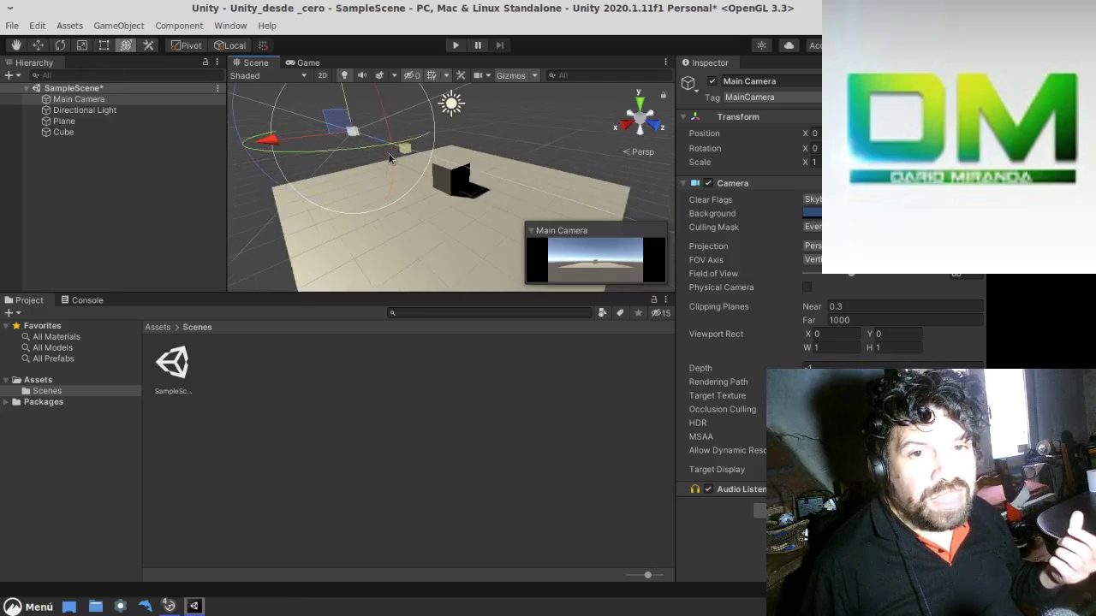
scroll(390, 159, down, 2)
scroll(390, 159, down, 2)
scroll(390, 159, down, 2)
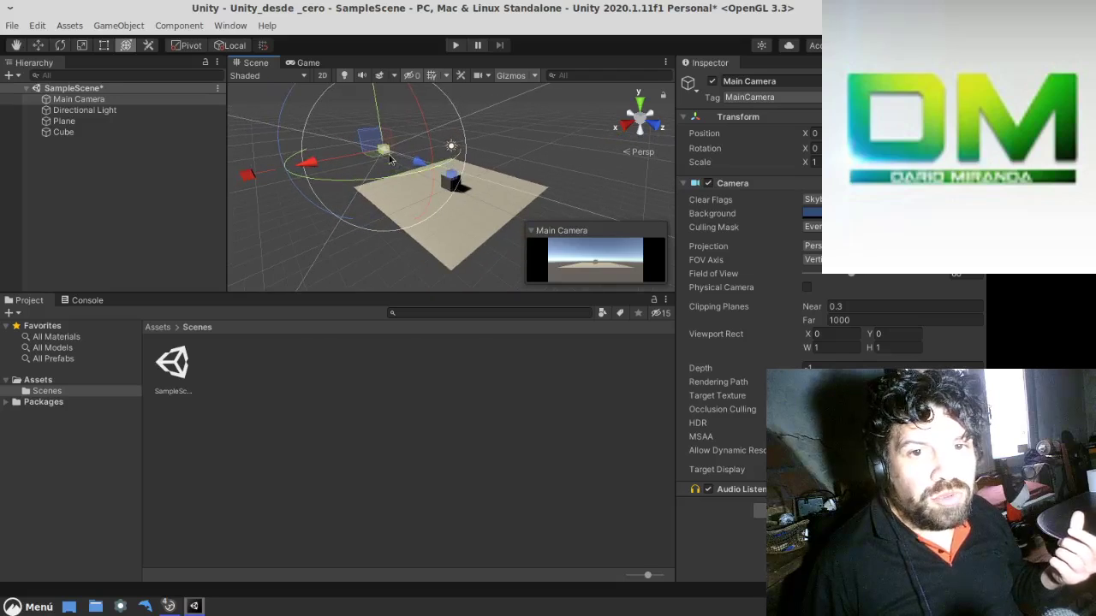
double_click(106, 123)
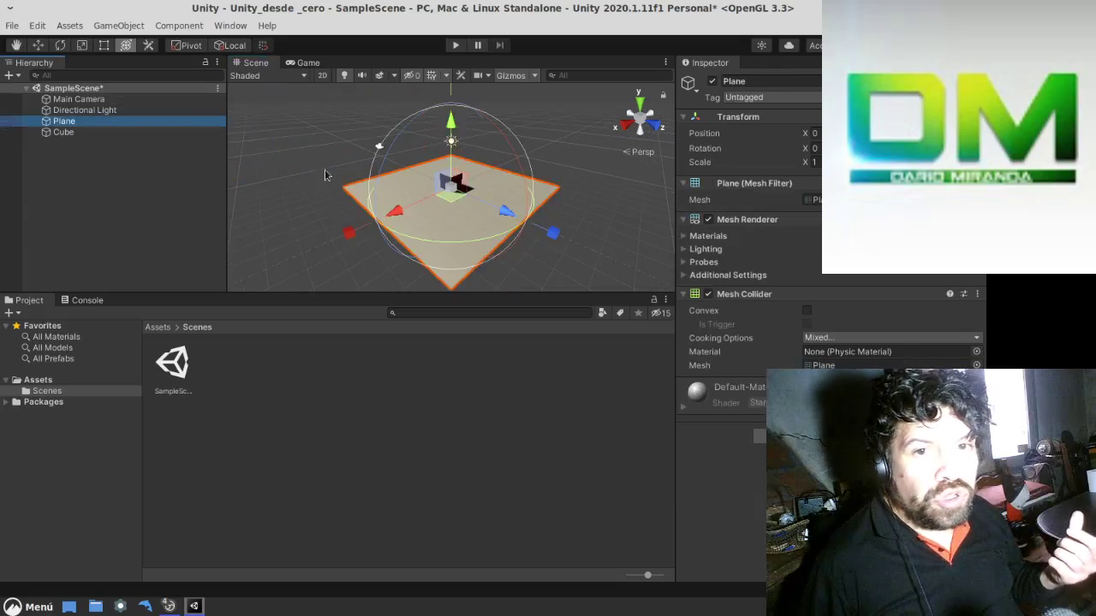
Scale, tilt, shift, rotate and stretch the Plane with the transform gizmos
click(454, 189)
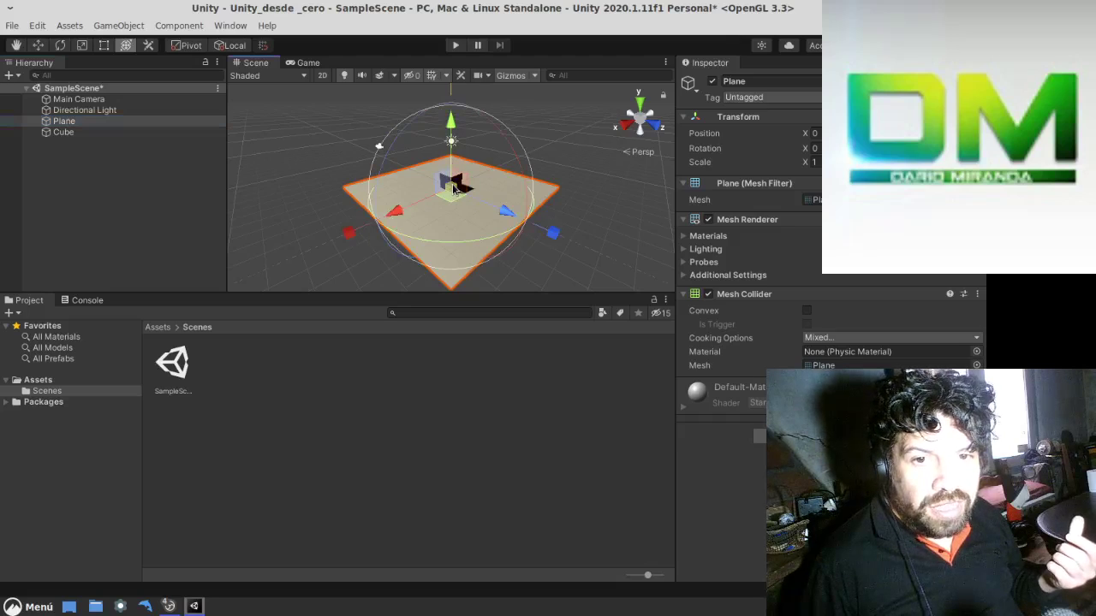
drag(454, 188, 449, 184)
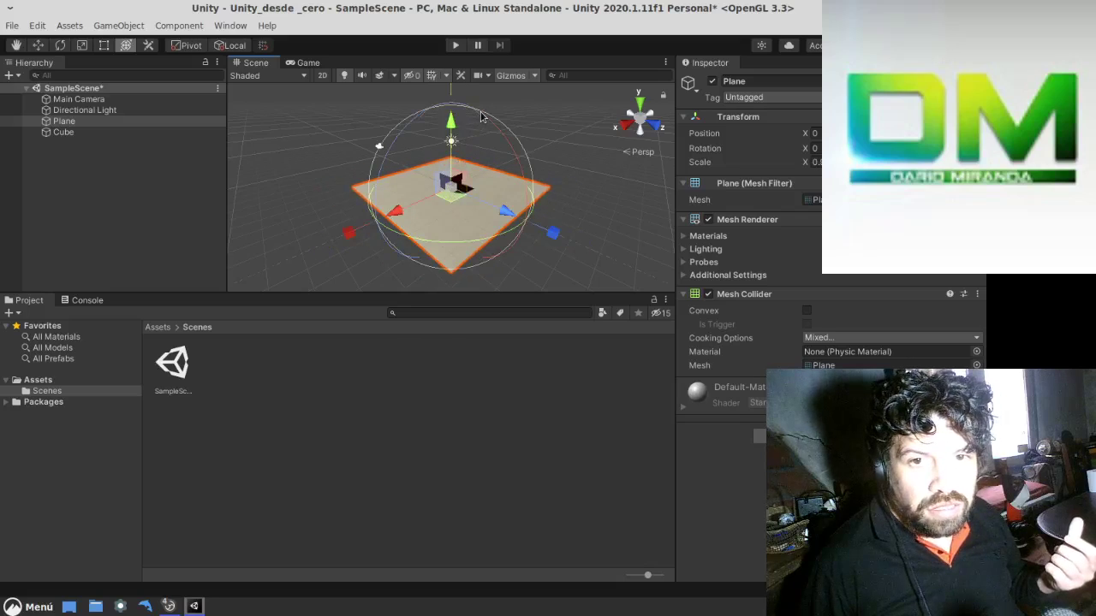
drag(481, 117, 489, 134)
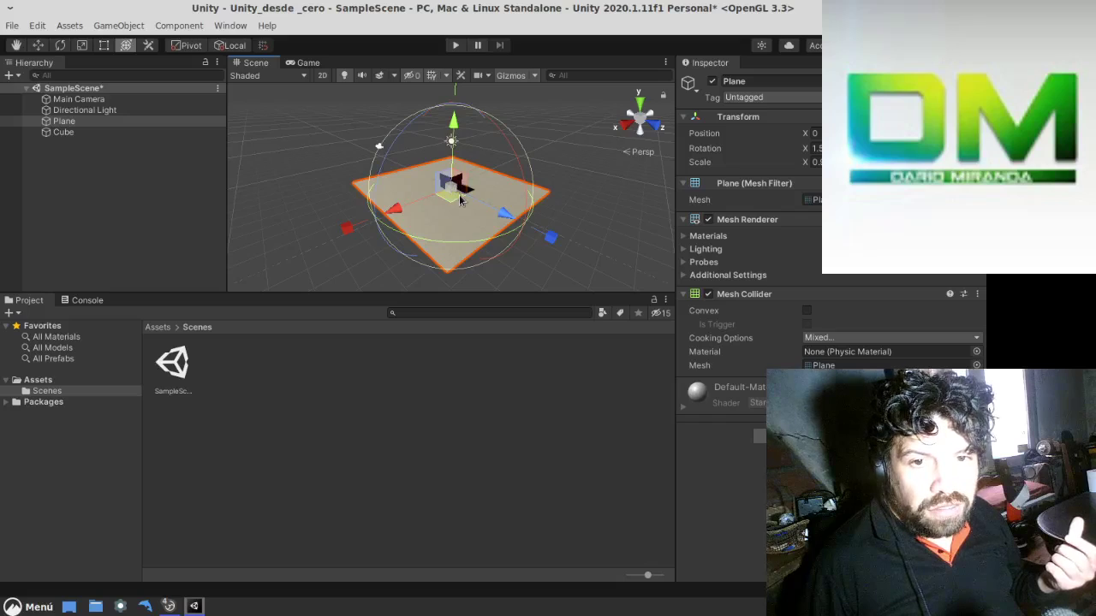
mouse_move(397, 210)
mouse_down()
mouse_move(467, 193)
mouse_move(445, 163)
mouse_up()
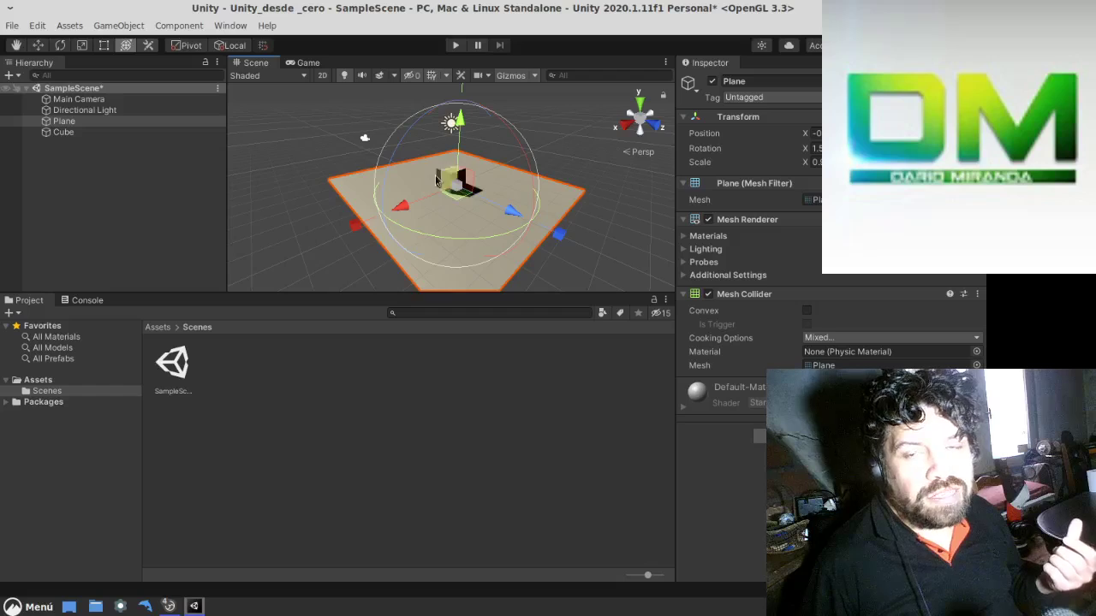
mouse_move(467, 178)
mouse_down()
mouse_move(480, 227)
mouse_move(465, 192)
mouse_move(435, 204)
mouse_up()
mouse_move(372, 231)
mouse_down()
mouse_move(566, 232)
mouse_move(553, 235)
mouse_up()
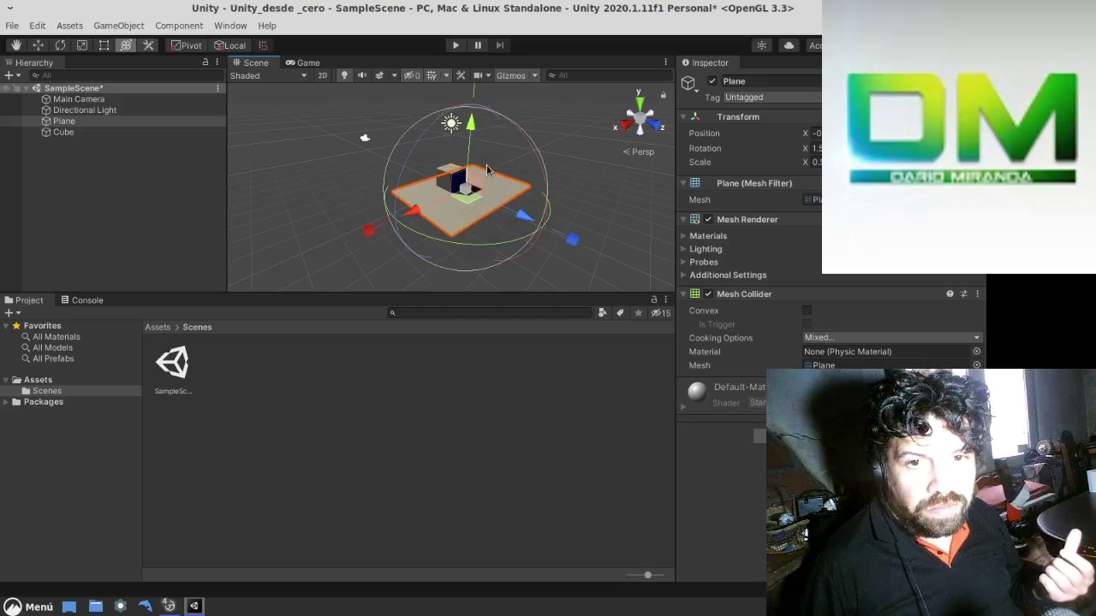
Lower the Plane slightly along its vertical axis and tilt it nearly back
scroll(456, 145, down, 2)
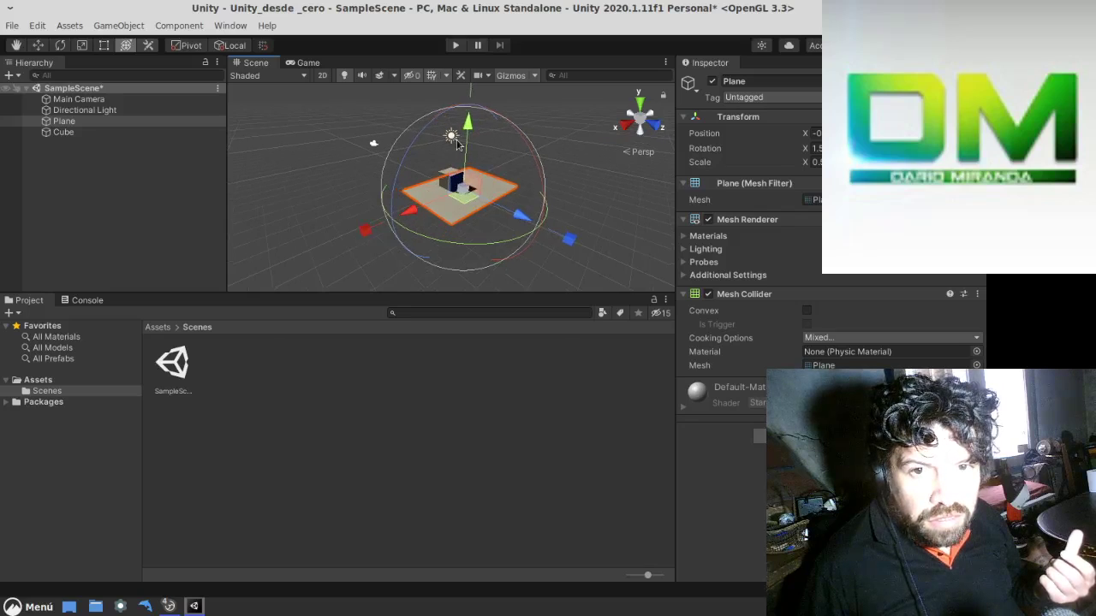
scroll(458, 144, down, 2)
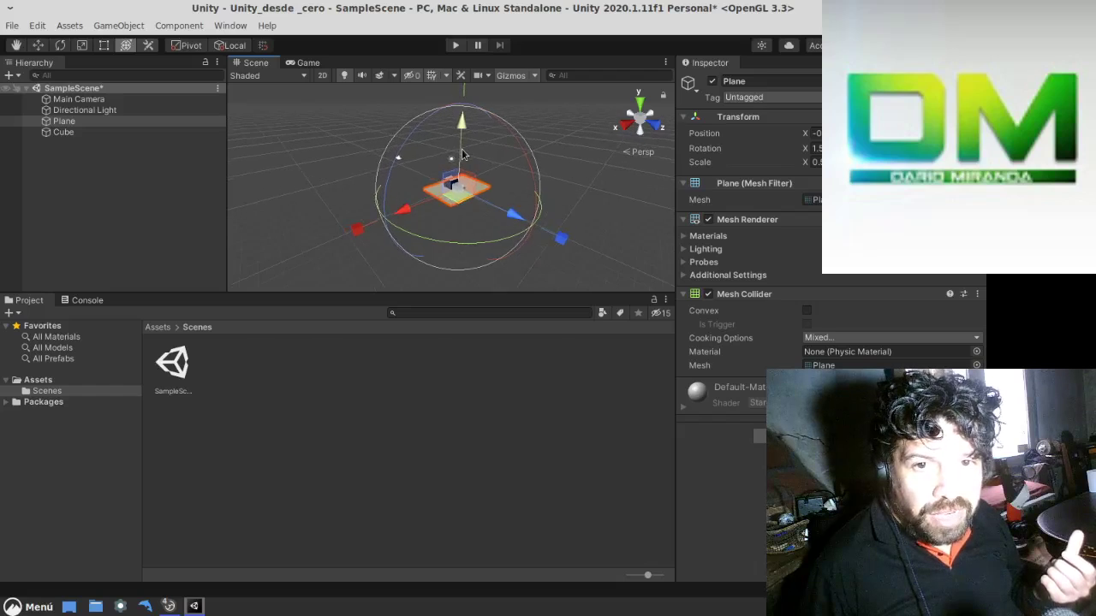
scroll(459, 145, up, 1)
drag(465, 92, 465, 89)
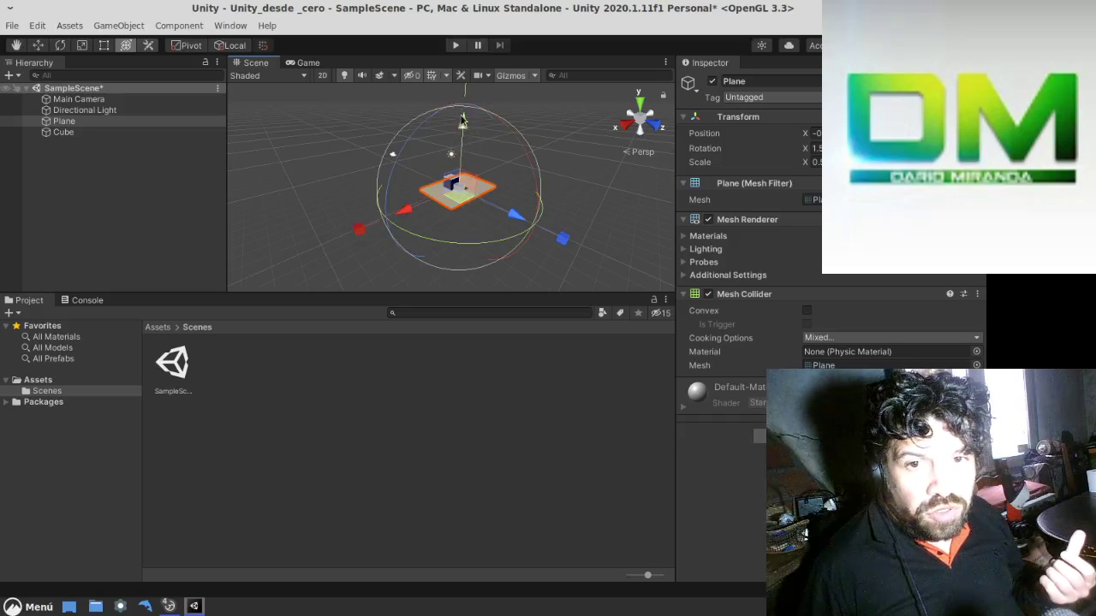
drag(462, 120, 463, 140)
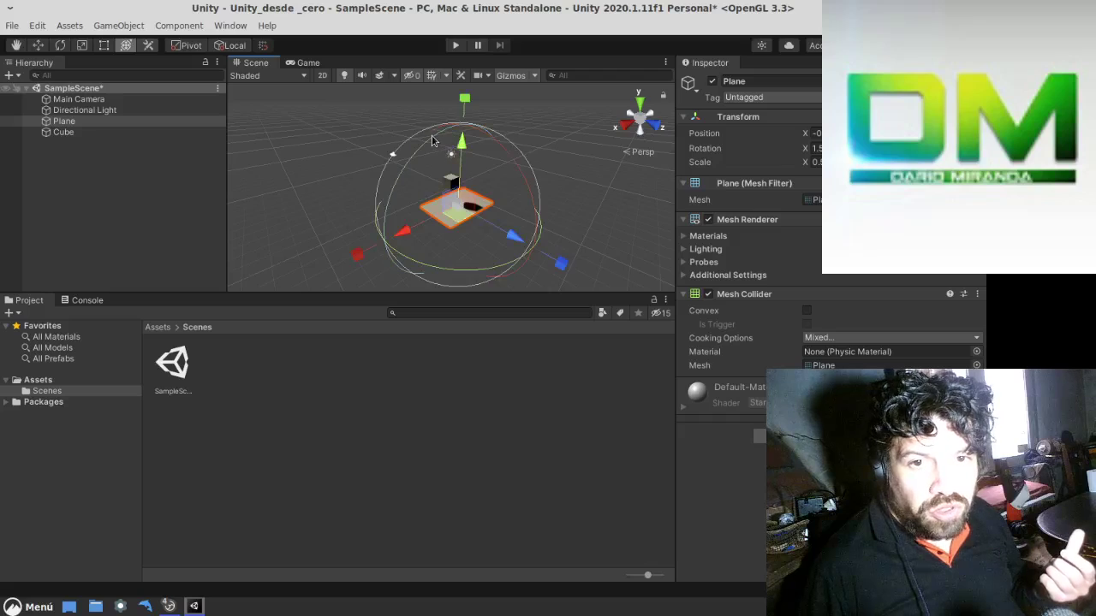
drag(432, 141, 503, 180)
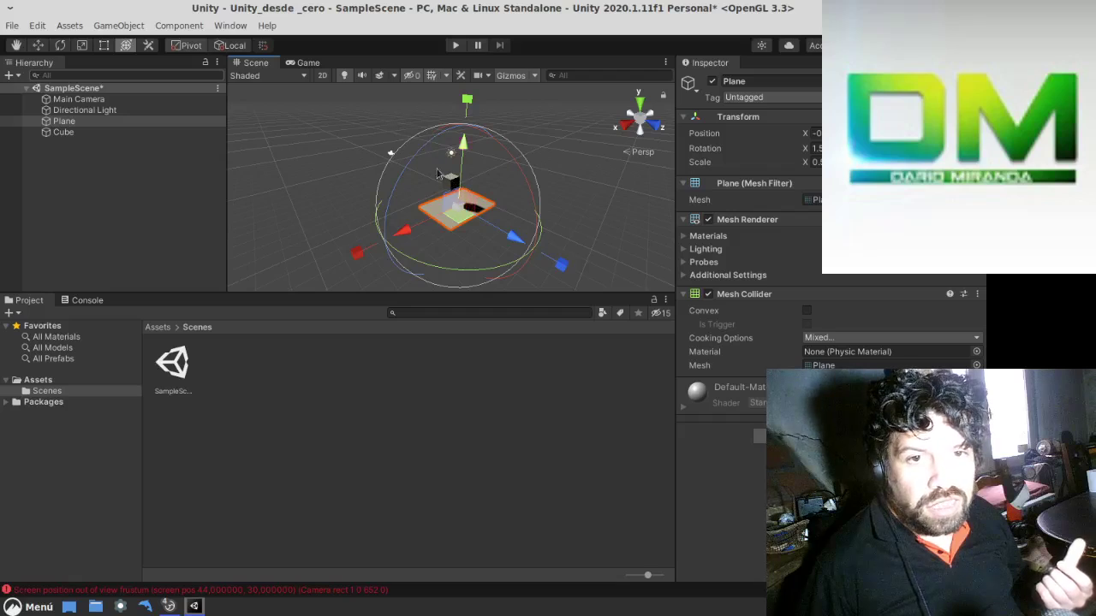
scroll(500, 232, up, 3)
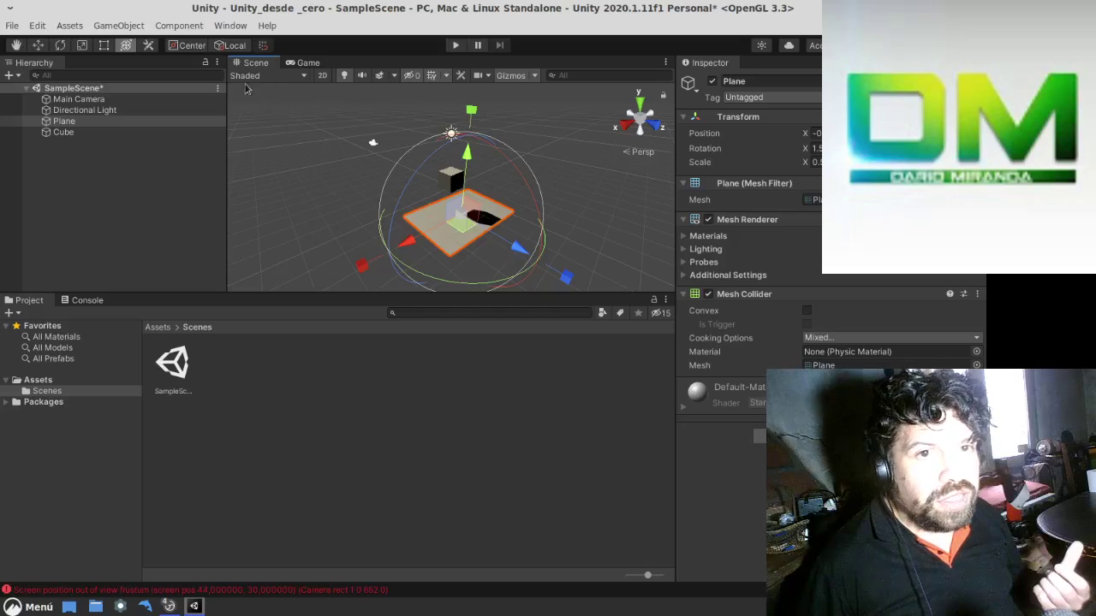
Toggle the handle orientation between Global and Local, then select the Cube
click(233, 47)
scroll(483, 220, up, 2)
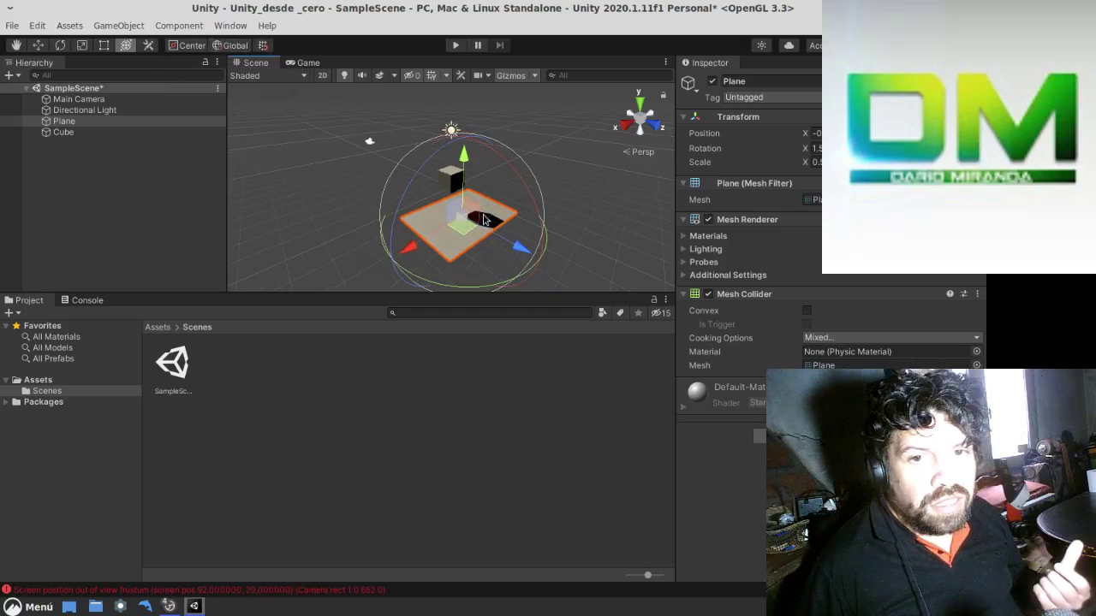
scroll(484, 221, up, 2)
scroll(478, 215, up, 2)
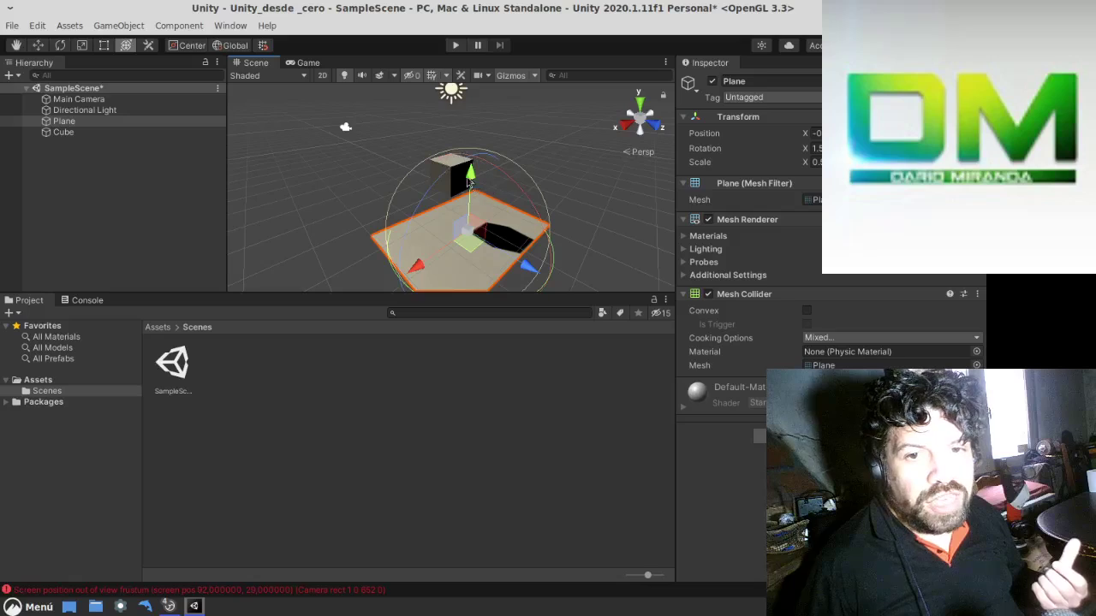
click(231, 47)
click(118, 133)
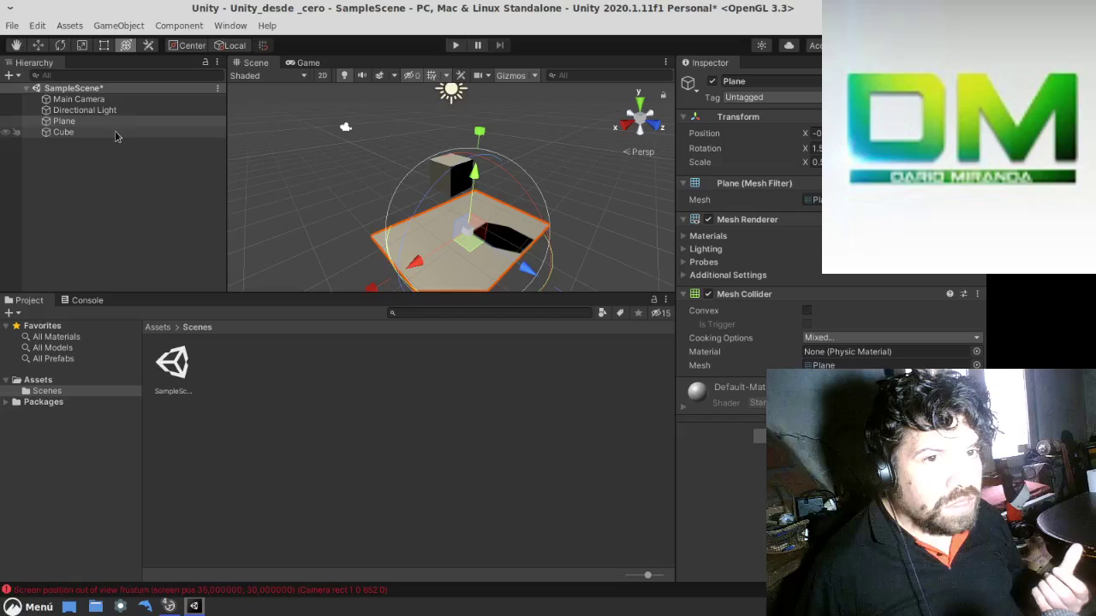
Drag the Cube onto the Plane to make it a child, then toggle Global/Local handles
drag(115, 125, 120, 123)
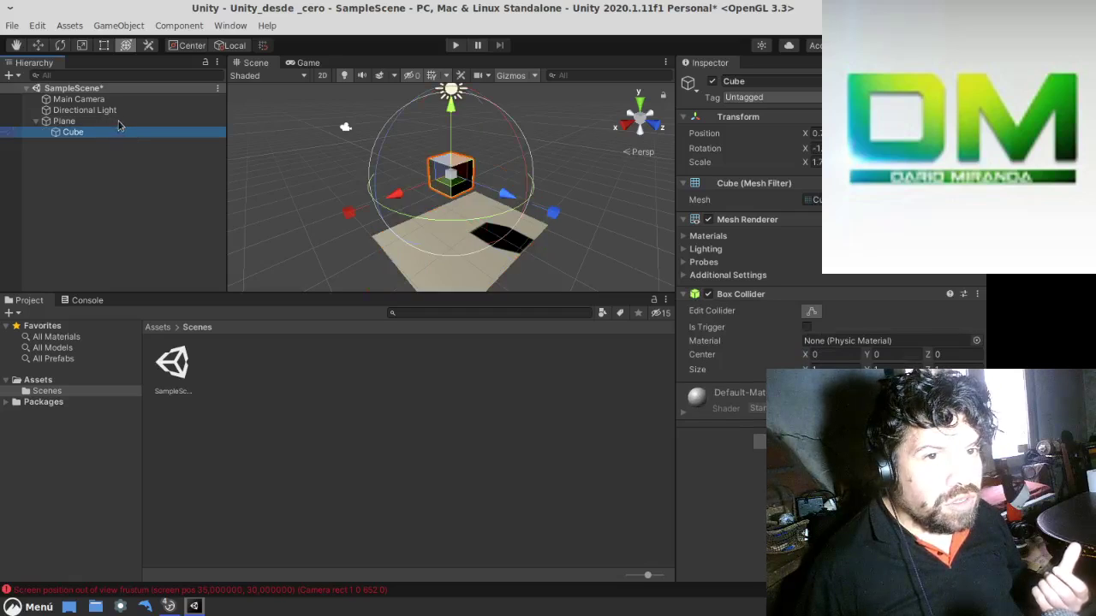
click(124, 122)
click(133, 135)
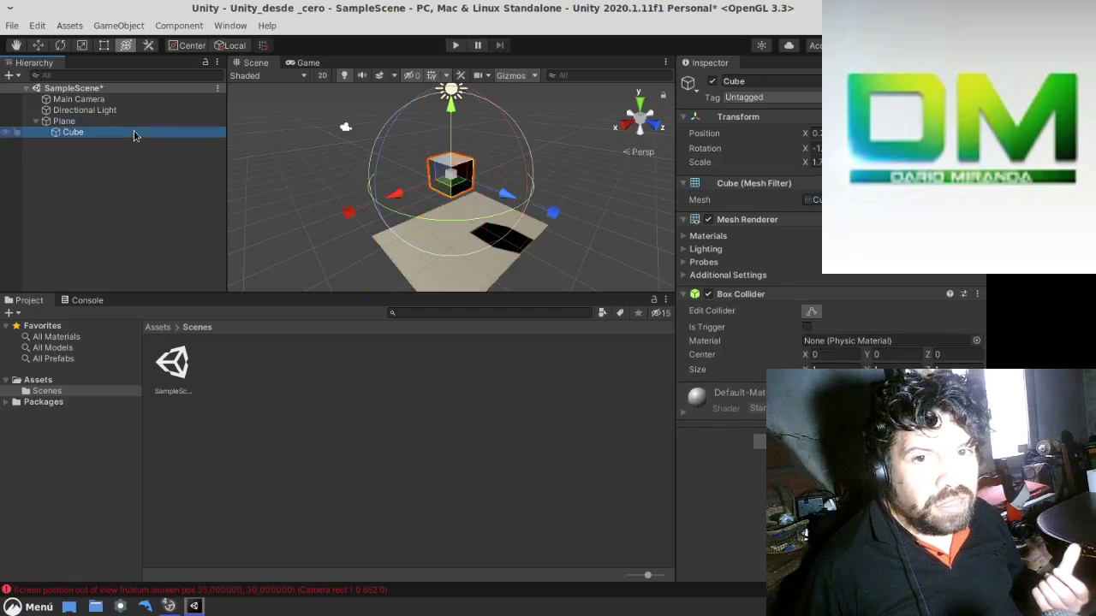
click(236, 48)
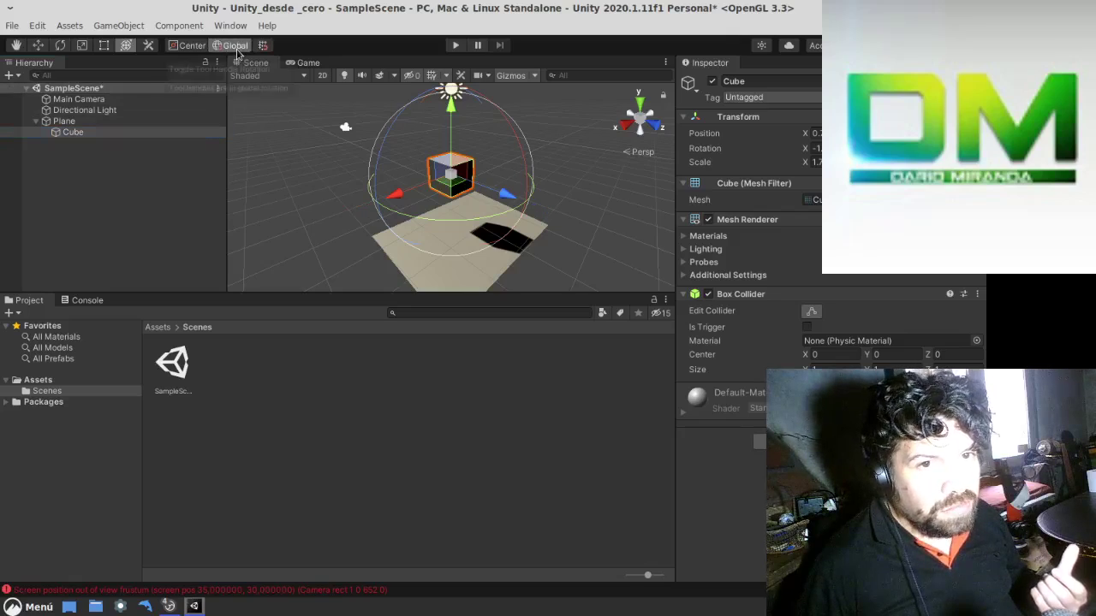
click(237, 48)
click(145, 134)
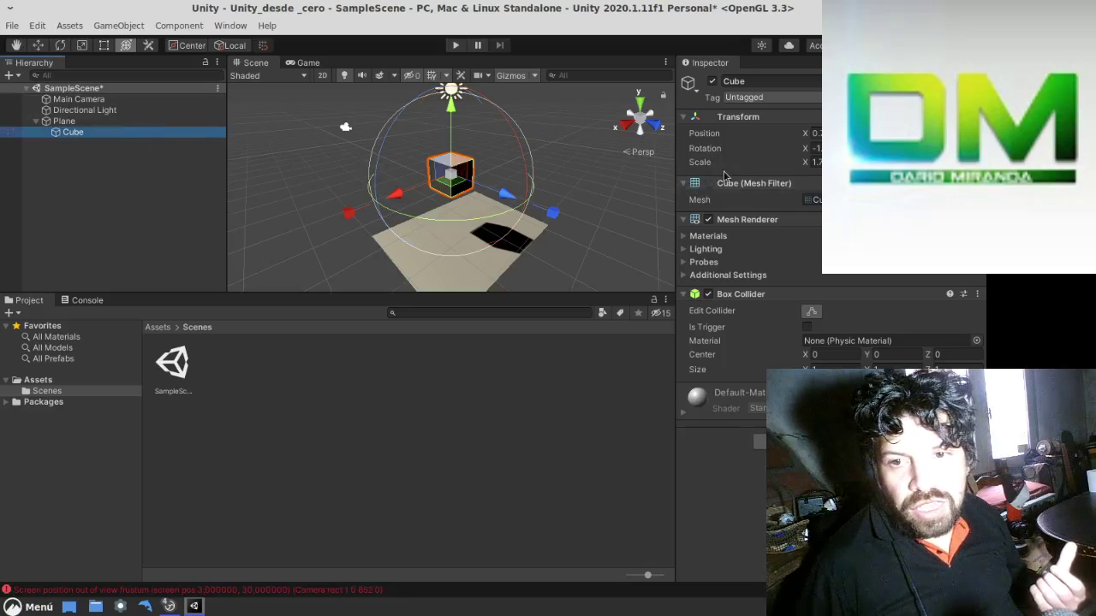
Rotate the Cube on X (to 30, then 21) and move it up and left
drag(803, 150, 821, 150)
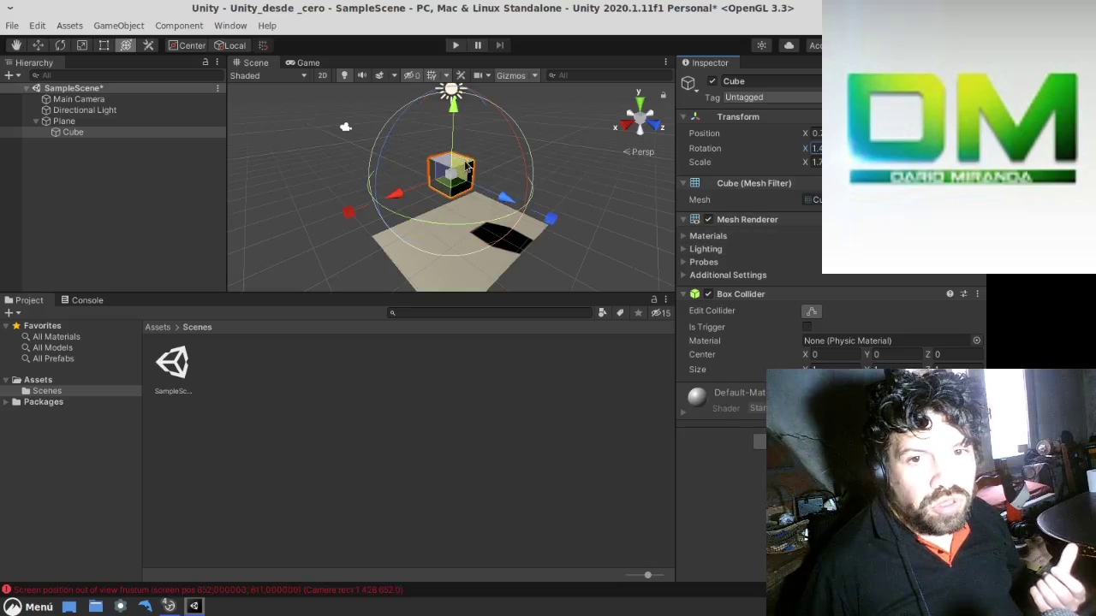
scroll(467, 163, down, 2)
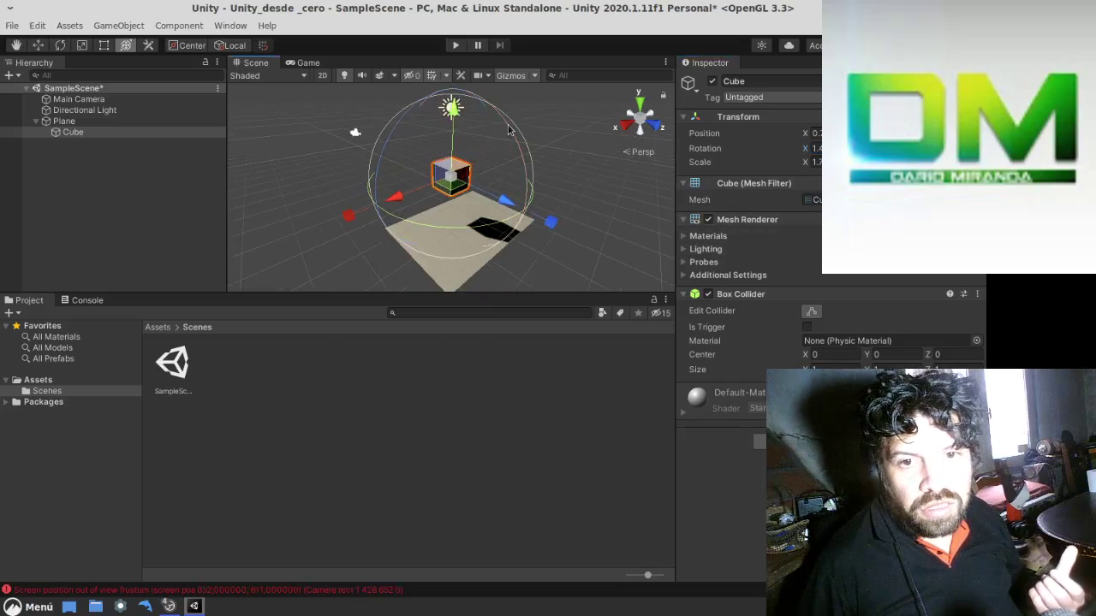
drag(509, 129, 505, 245)
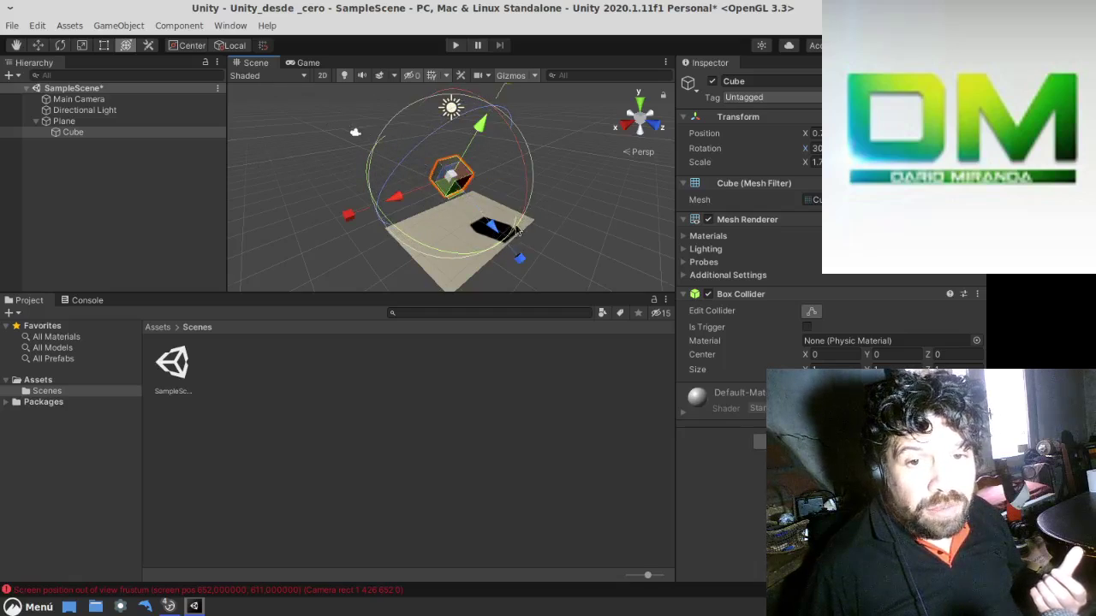
mouse_move(485, 216)
mouse_down()
mouse_move(479, 206)
mouse_move(510, 219)
mouse_up()
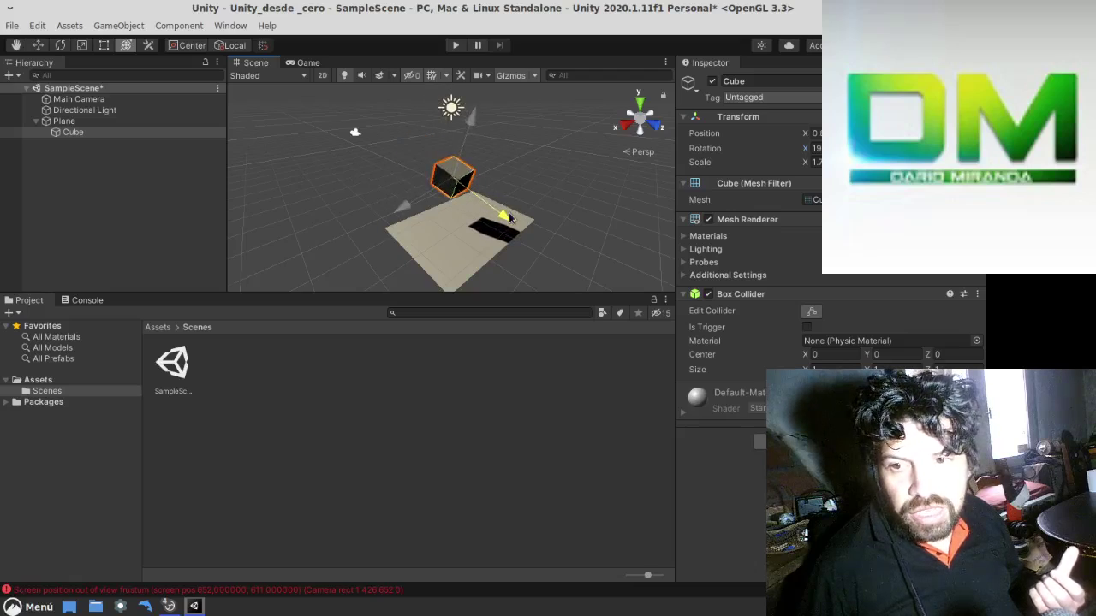
mouse_move(510, 219)
mouse_down()
mouse_move(426, 153)
mouse_move(442, 194)
mouse_move(436, 223)
mouse_move(314, 130)
mouse_up()
Nudge the Cube with the move gizmo, switching between Global and Local orientation
click(239, 48)
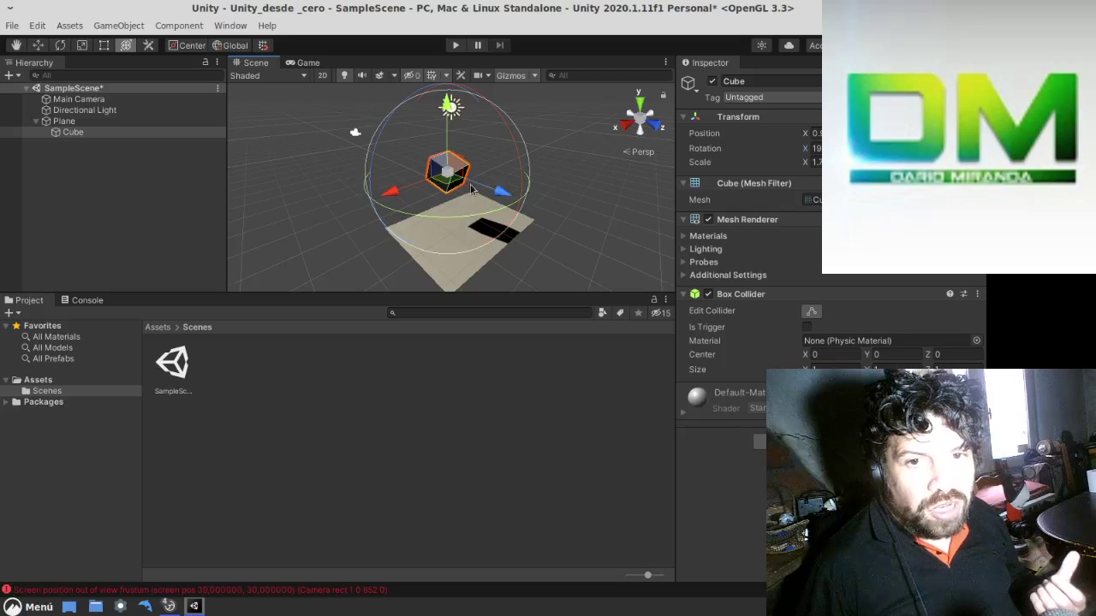
drag(500, 191, 481, 208)
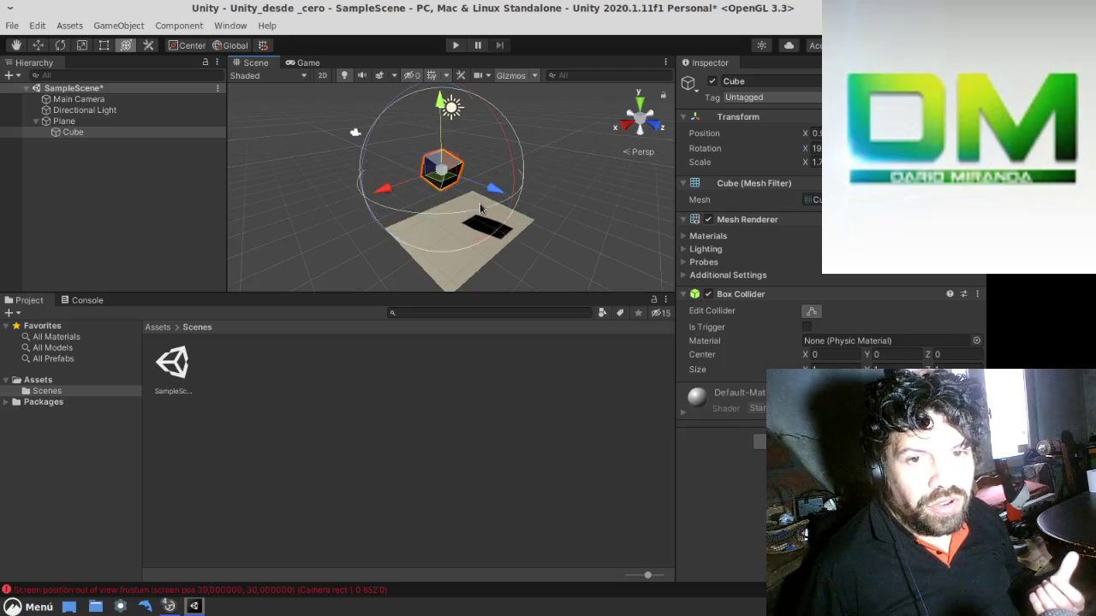
click(229, 47)
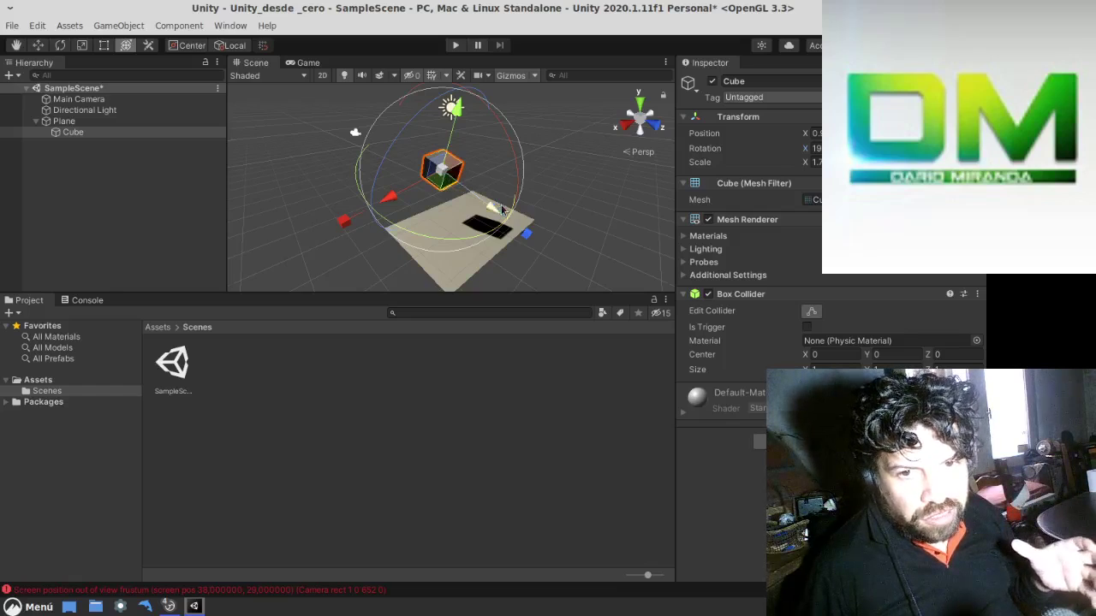
click(492, 211)
mouse_move(493, 211)
mouse_down()
mouse_move(439, 160)
mouse_move(480, 190)
mouse_move(447, 177)
mouse_move(441, 169)
mouse_move(529, 197)
mouse_up()
click(233, 47)
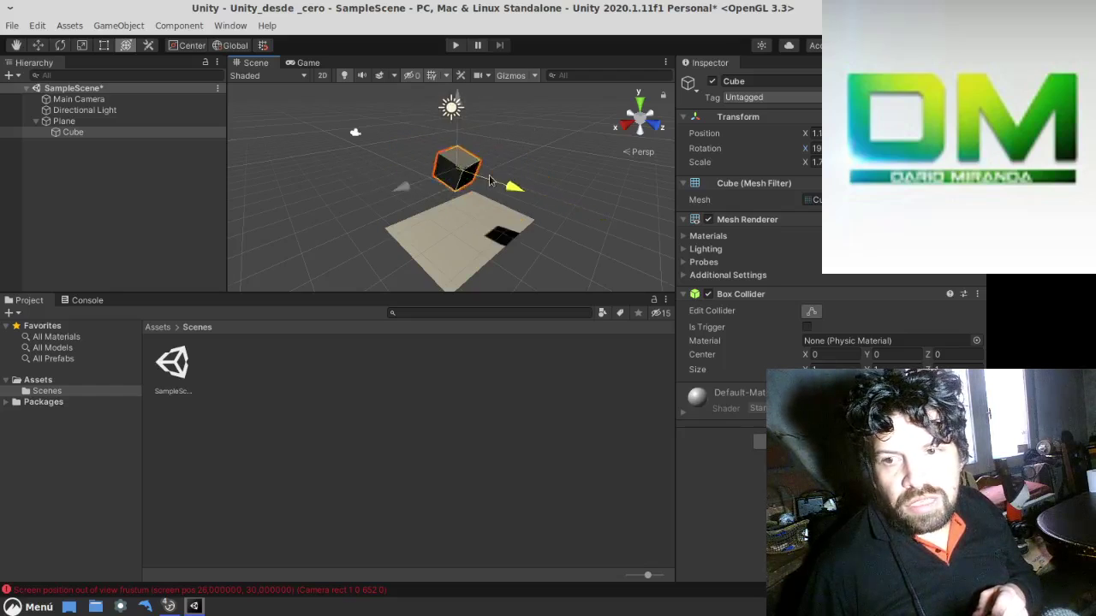
Position the Cube raised above the Plane's far edge
mouse_move(529, 197)
mouse_down()
mouse_move(473, 174)
mouse_move(563, 204)
mouse_up()
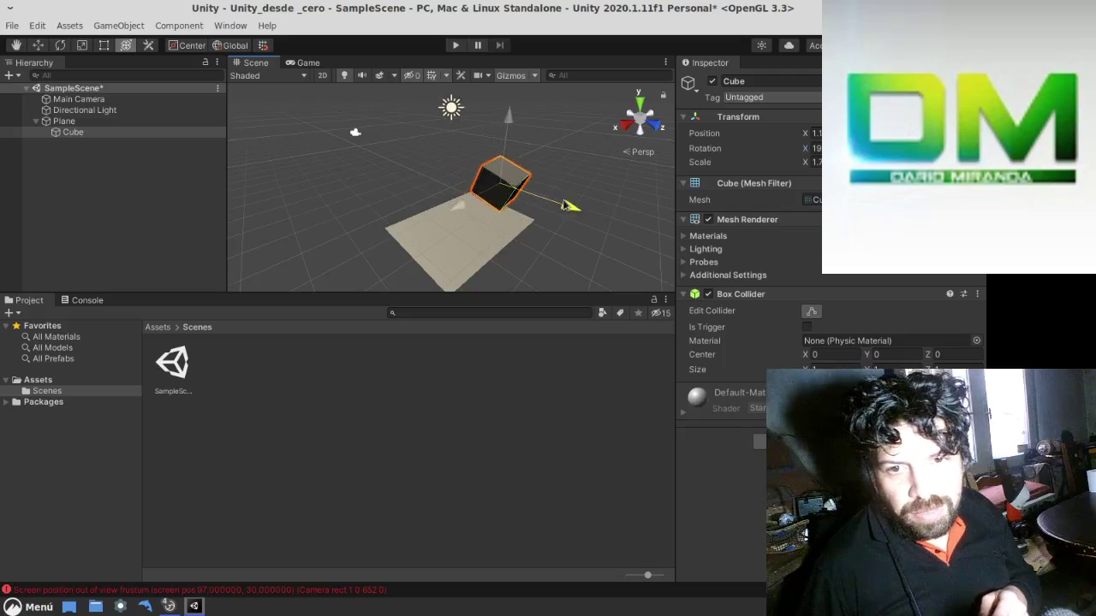
drag(563, 203, 466, 176)
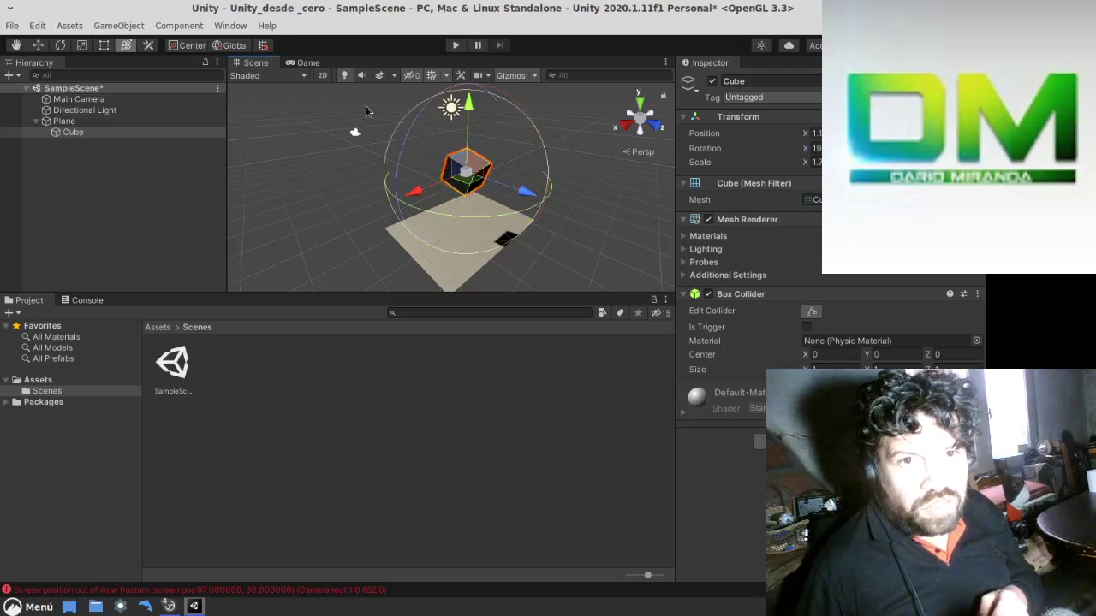
click(232, 48)
drag(524, 208, 563, 253)
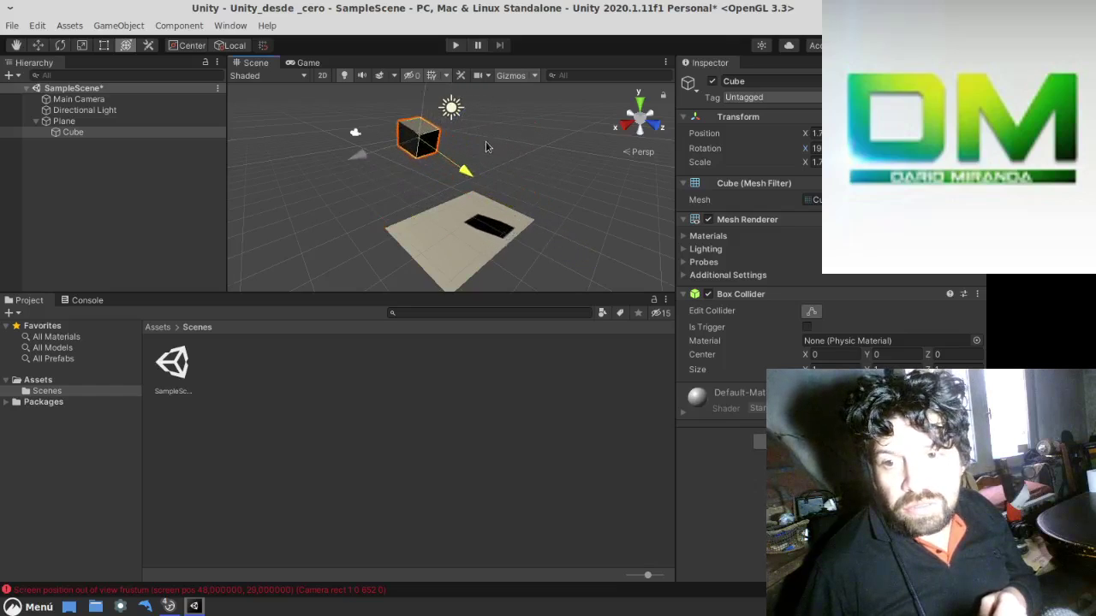
drag(558, 251, 480, 177)
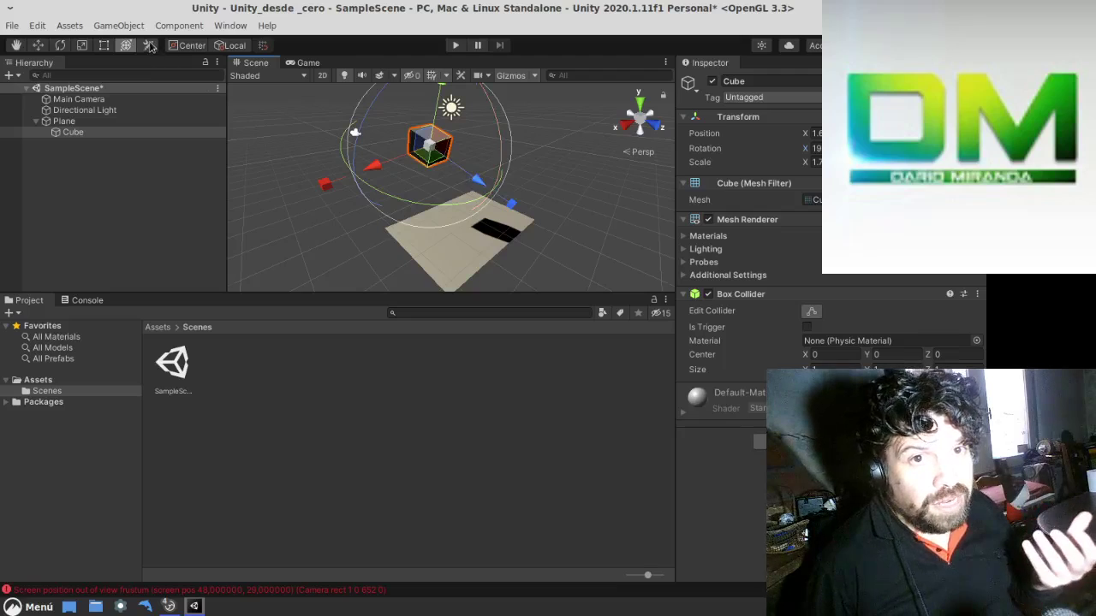
Save SampleScene with Ctrl+S after cancelling the Save Scene As dialog
click(233, 47)
click(174, 192)
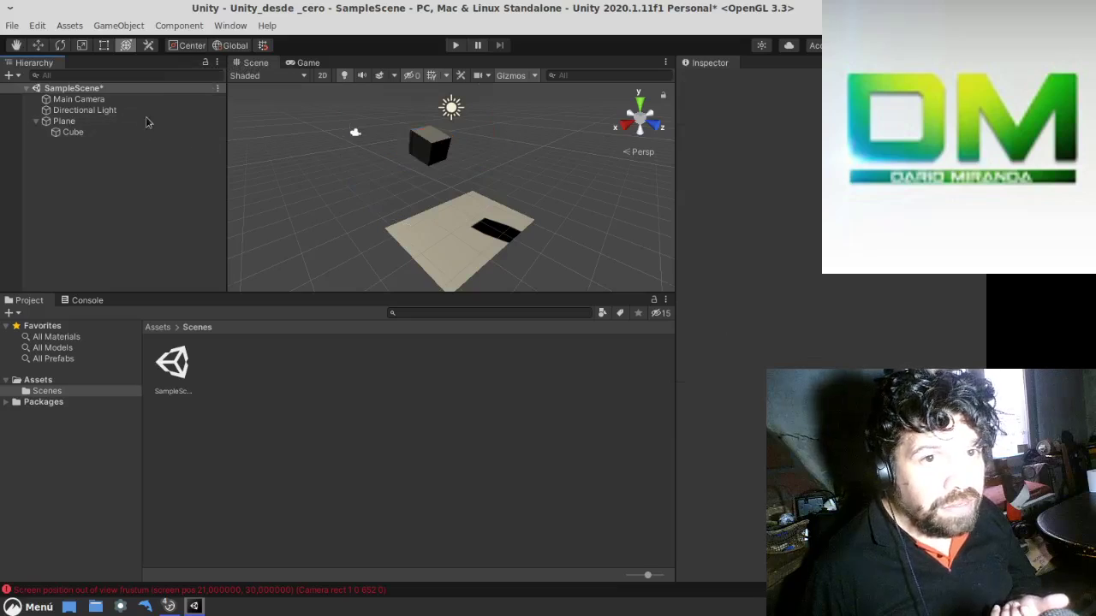
click(141, 90)
right_click(148, 89)
click(189, 136)
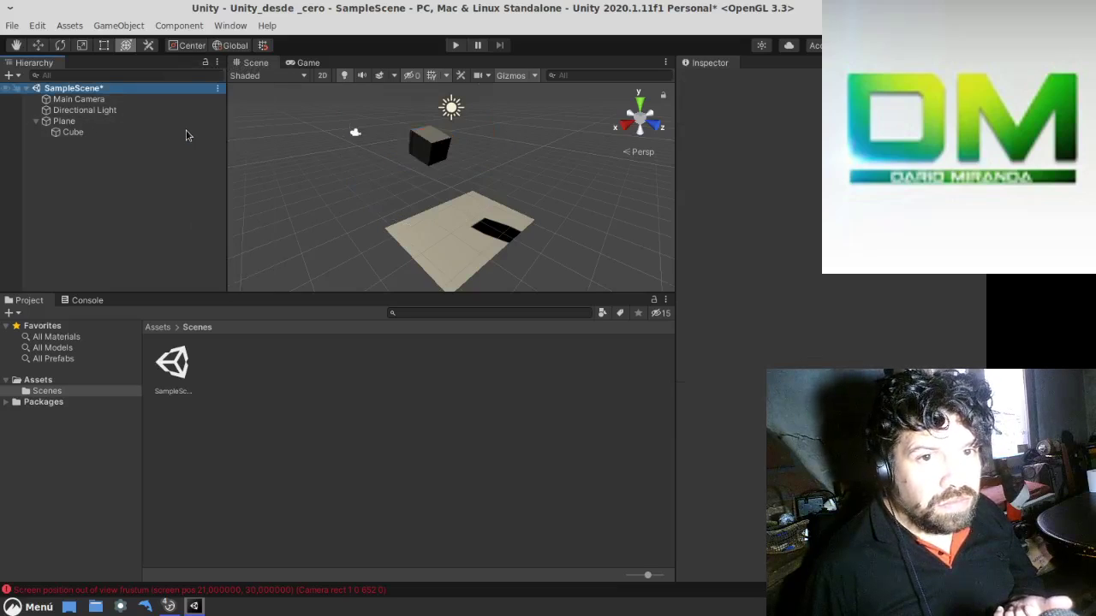
click(729, 547)
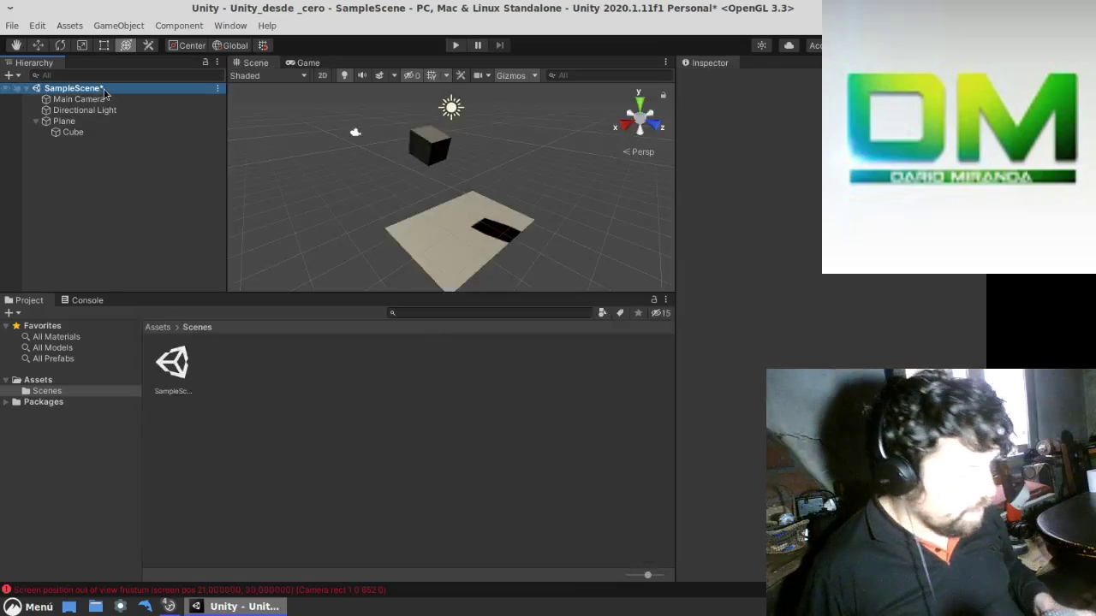
key(ctrl+s)
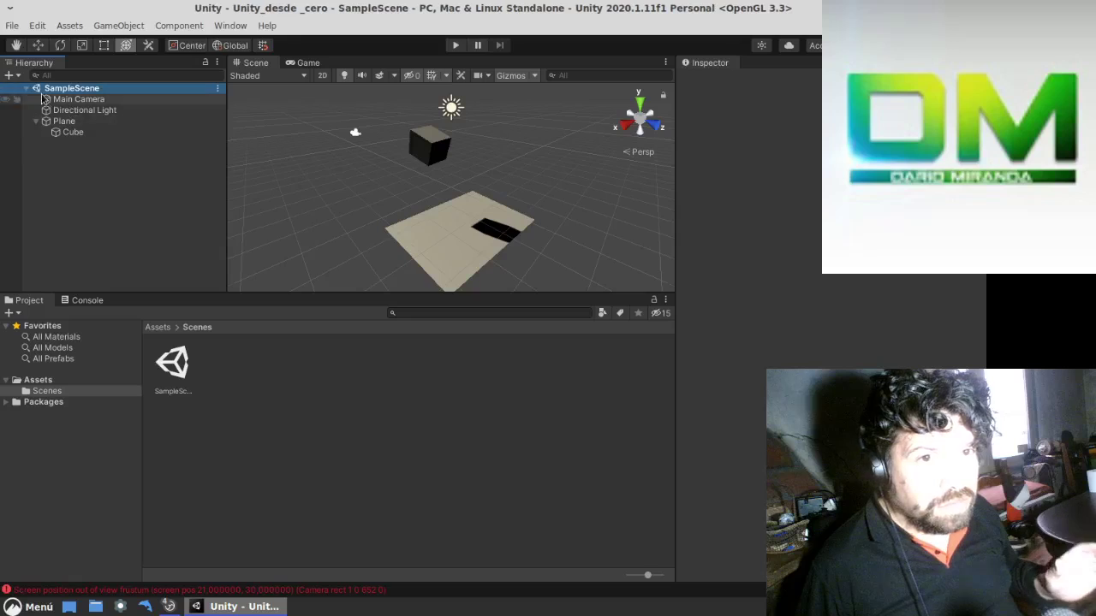
Browse the Edit, Assets and GameObject menus, then select the Cube under Plane
click(34, 28)
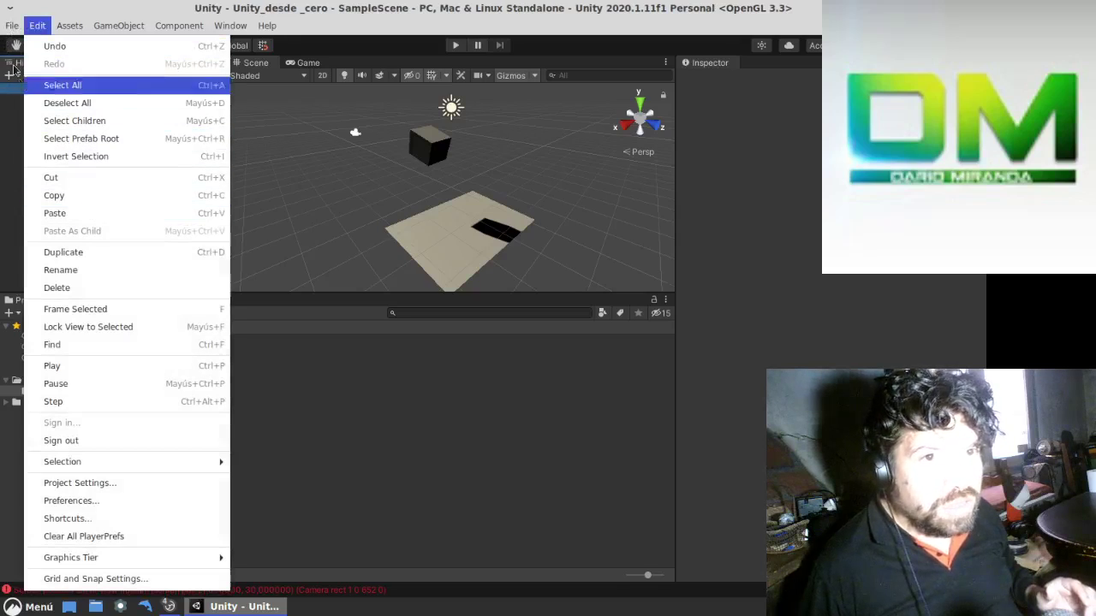
click(9, 23)
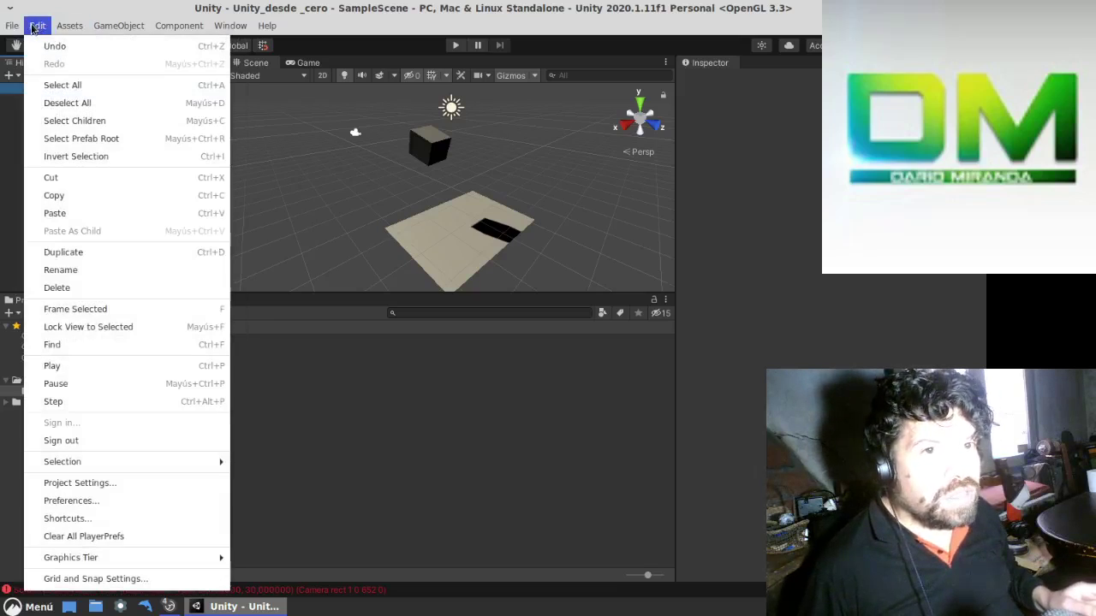
mouse_move(68, 26)
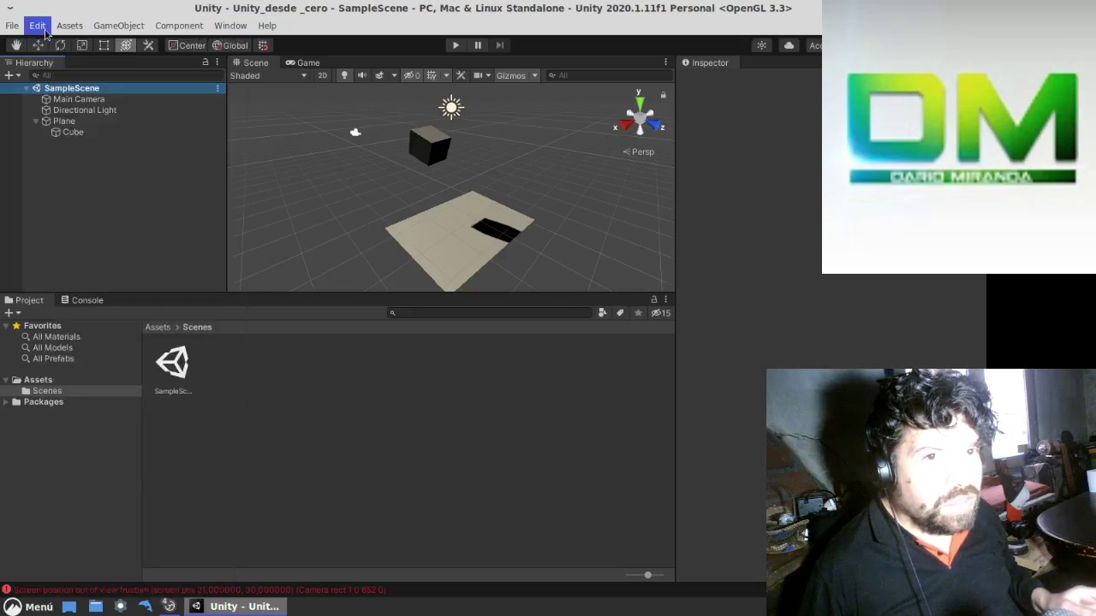
click(38, 26)
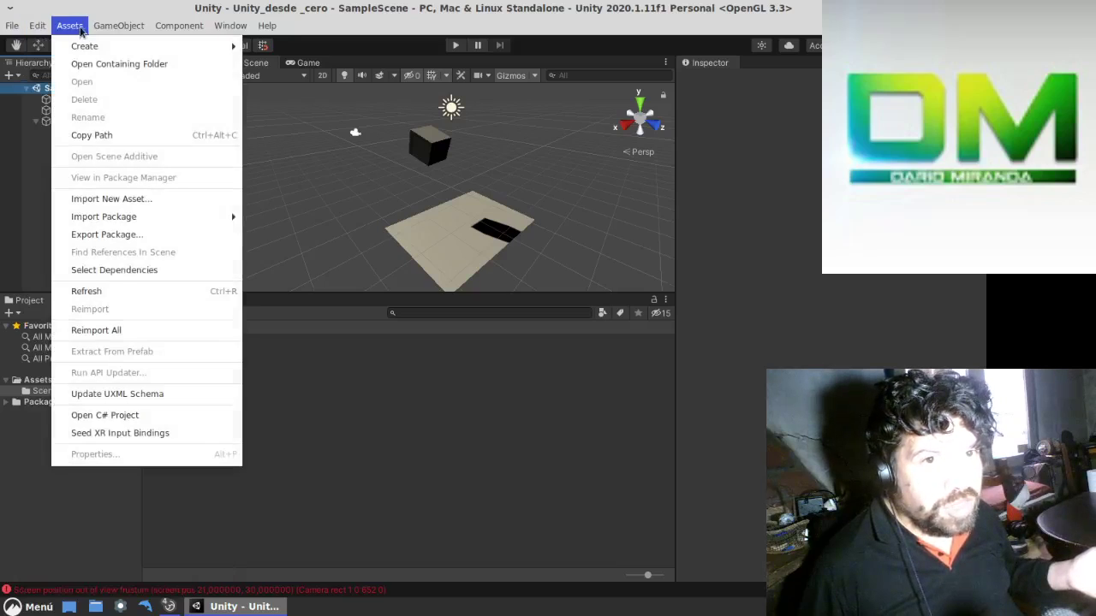
mouse_move(170, 29)
mouse_move(131, 27)
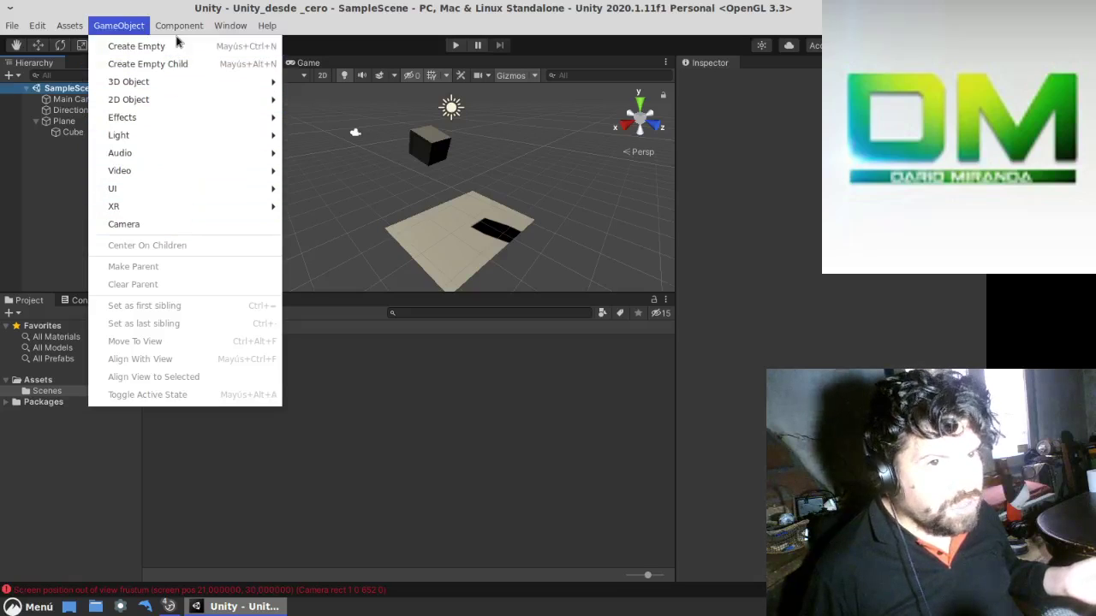
mouse_move(180, 67)
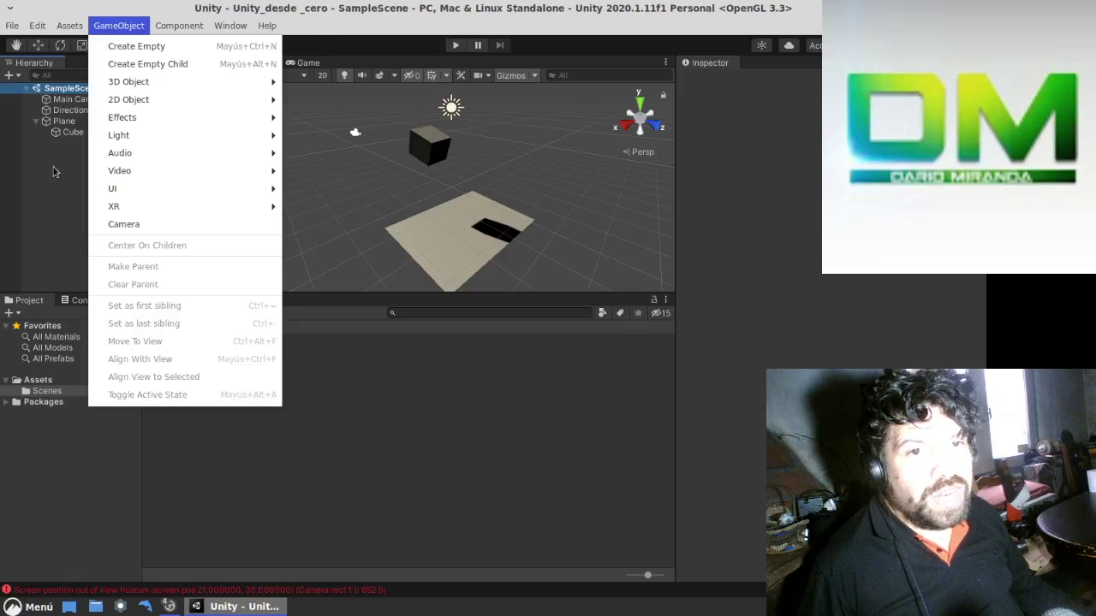
click(53, 172)
click(73, 132)
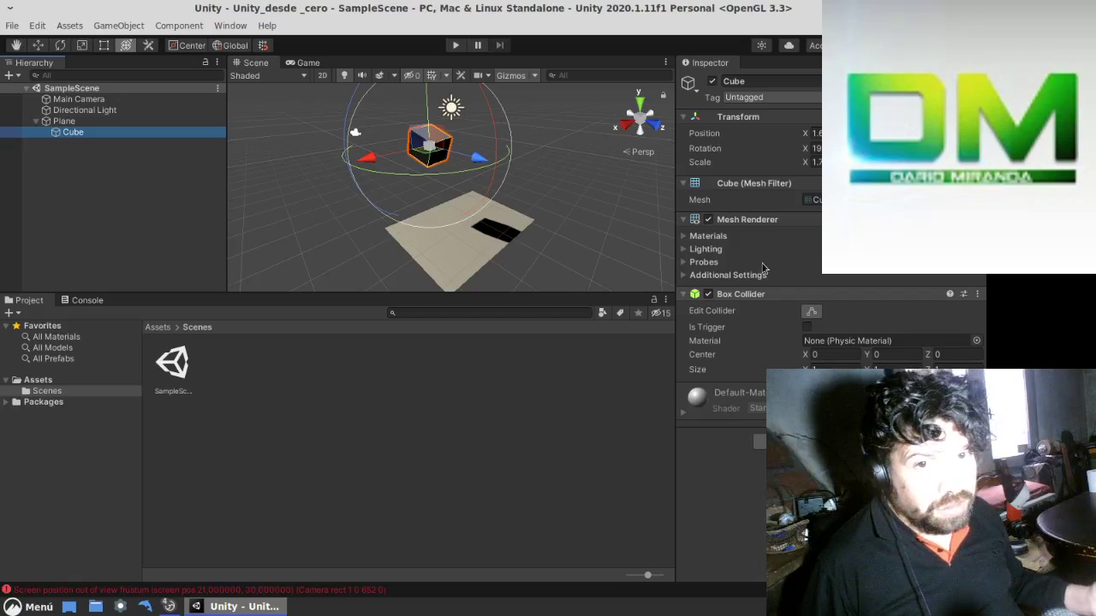
Move the Hierarchy panel around and dock it beside Project and Console
click(230, 25)
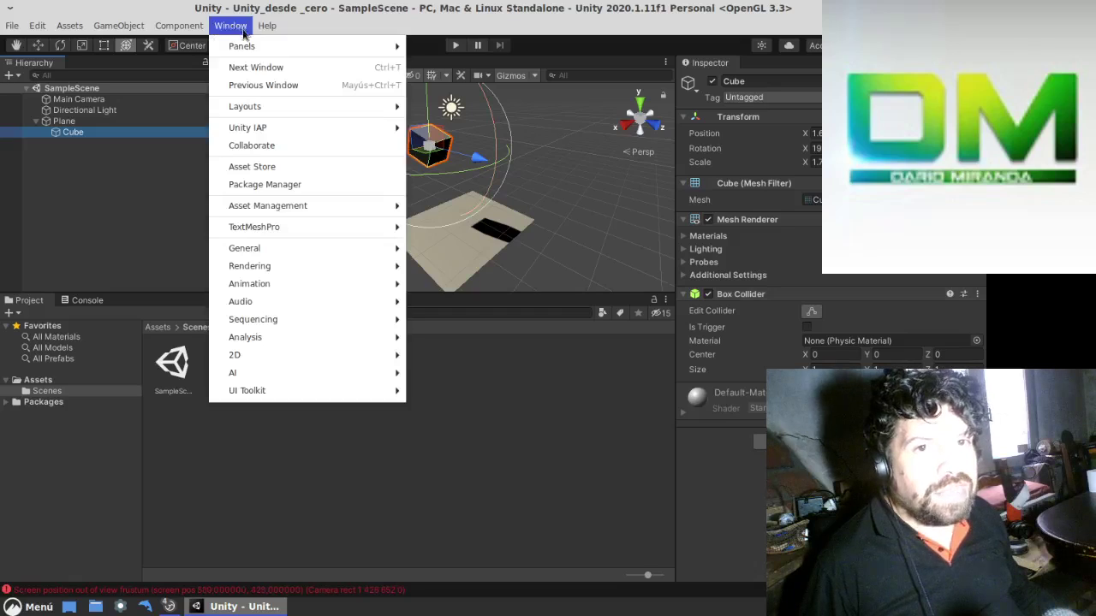
mouse_move(249, 53)
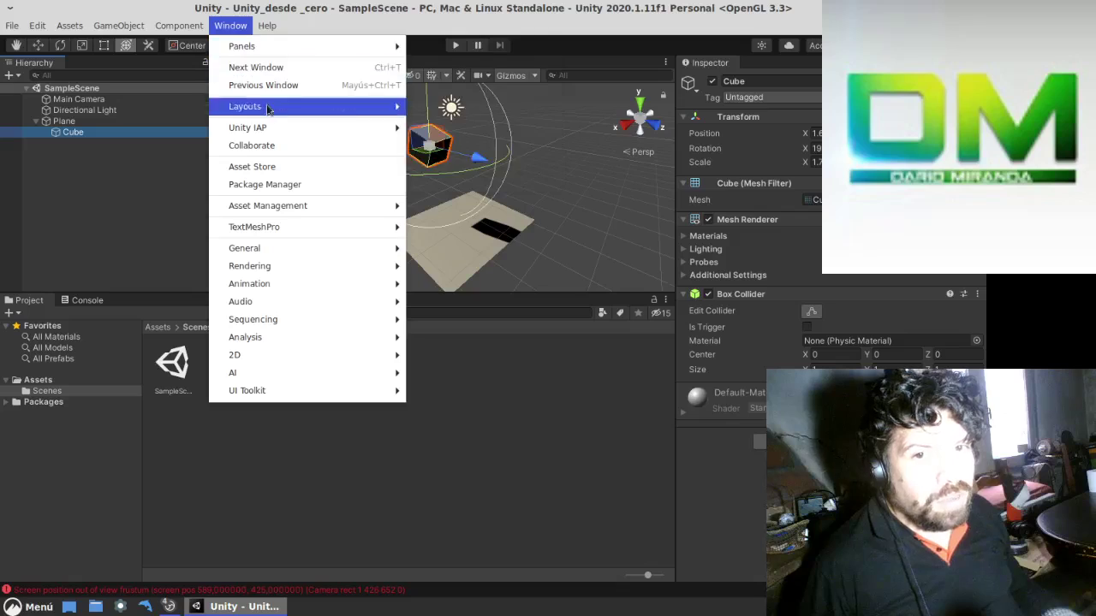
click(139, 191)
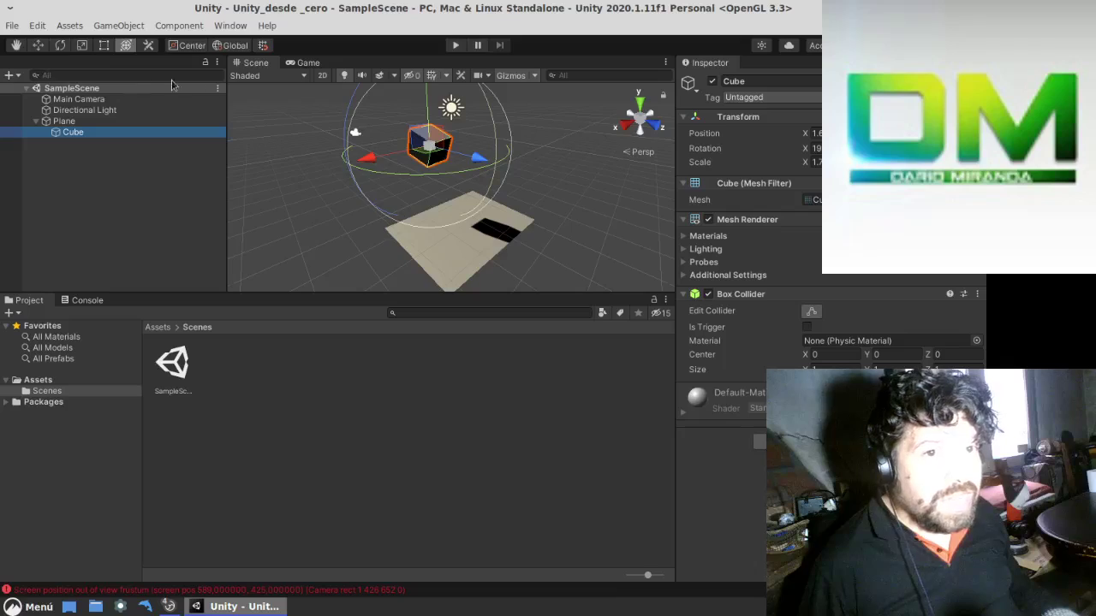
drag(171, 80, 286, 101)
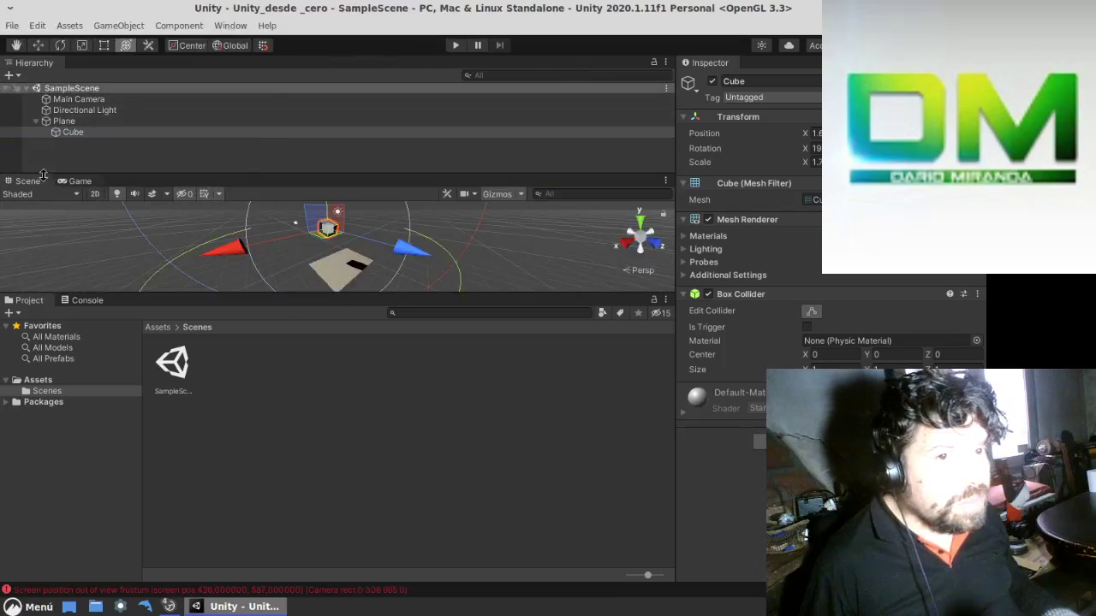
mouse_move(36, 63)
mouse_down()
mouse_move(127, 204)
mouse_move(125, 190)
mouse_up()
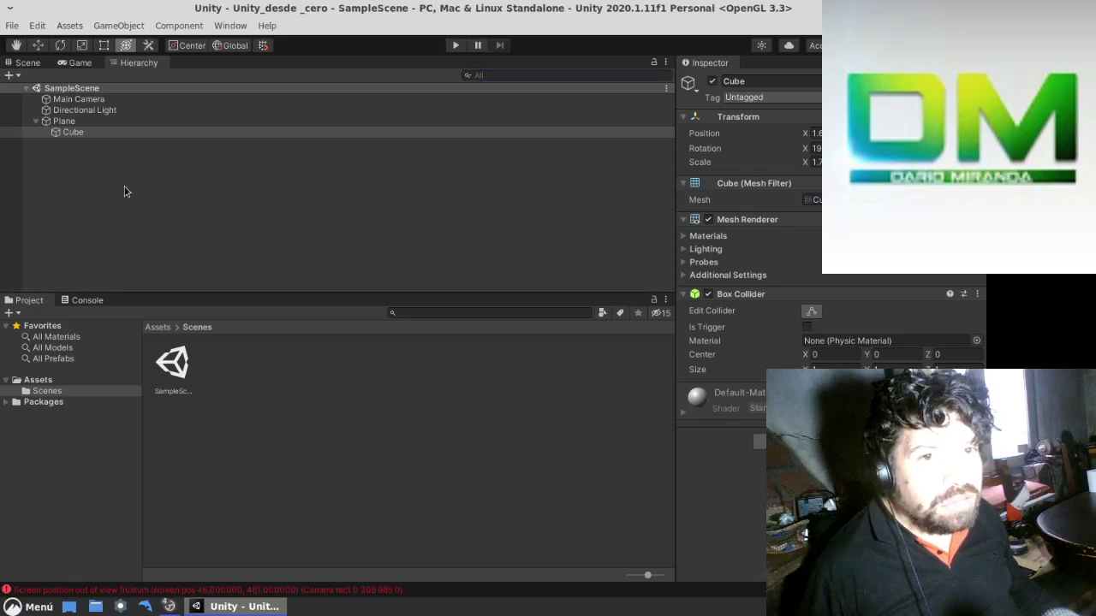
click(81, 63)
click(26, 63)
drag(119, 65, 137, 302)
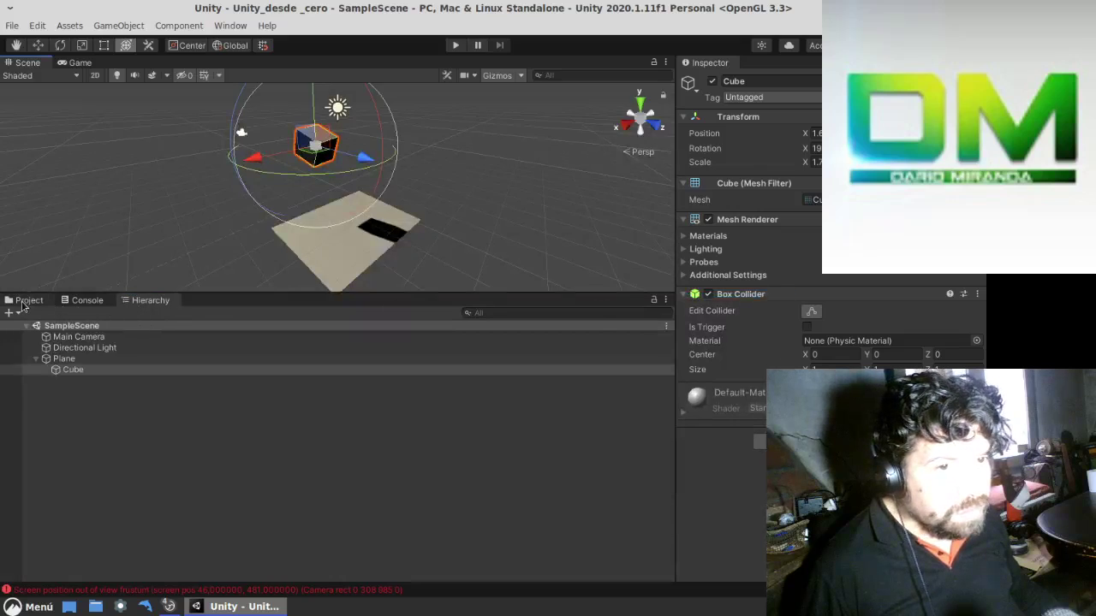
Show the Console's error list, briefly checking the docked Hierarchy tab
click(27, 300)
click(84, 301)
click(150, 300)
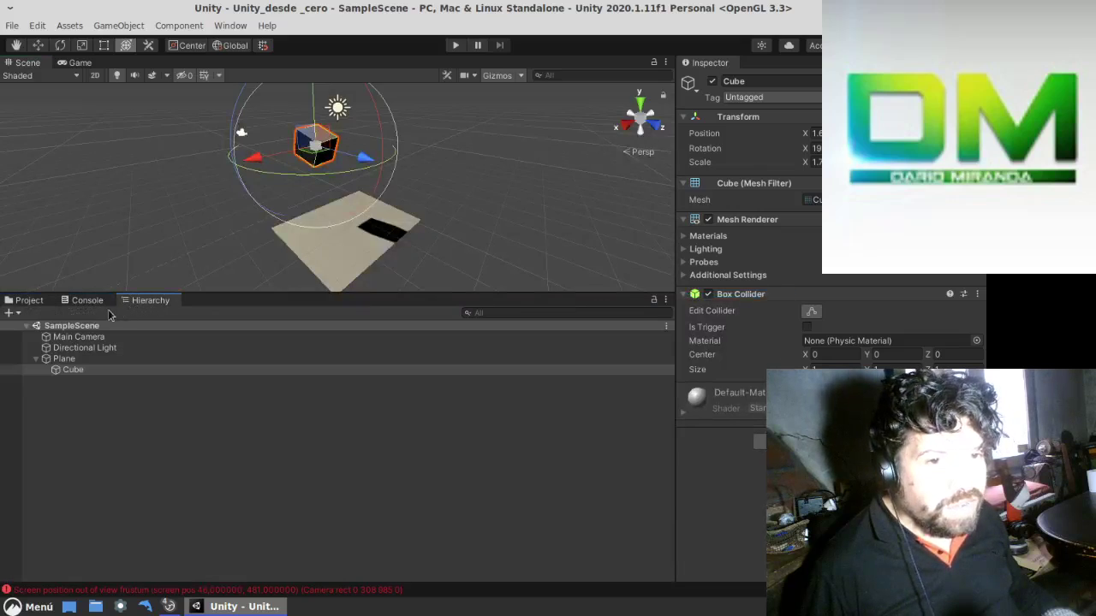
click(88, 301)
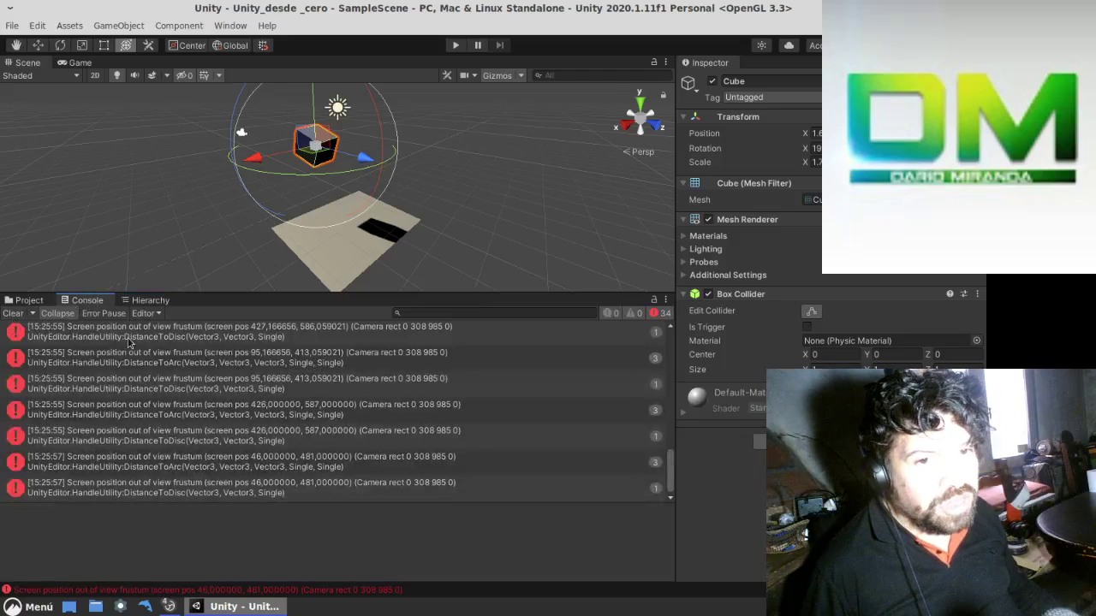
Inspect an error's stack trace, then clear all errors from the Console
click(179, 363)
scroll(184, 359, up, 3)
scroll(184, 359, up, 3)
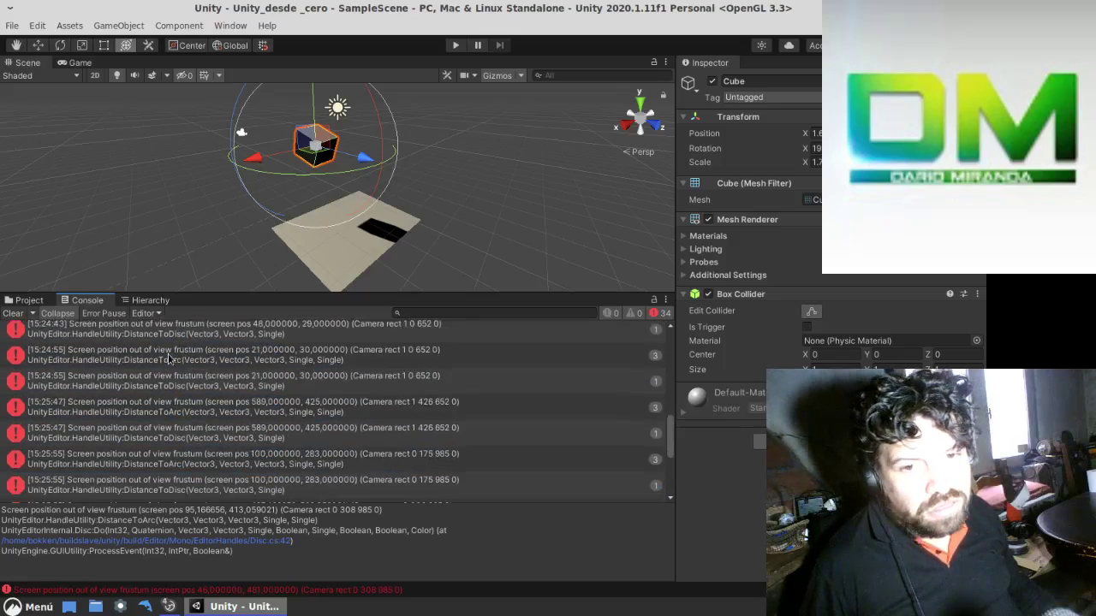
scroll(184, 360, up, 3)
click(12, 313)
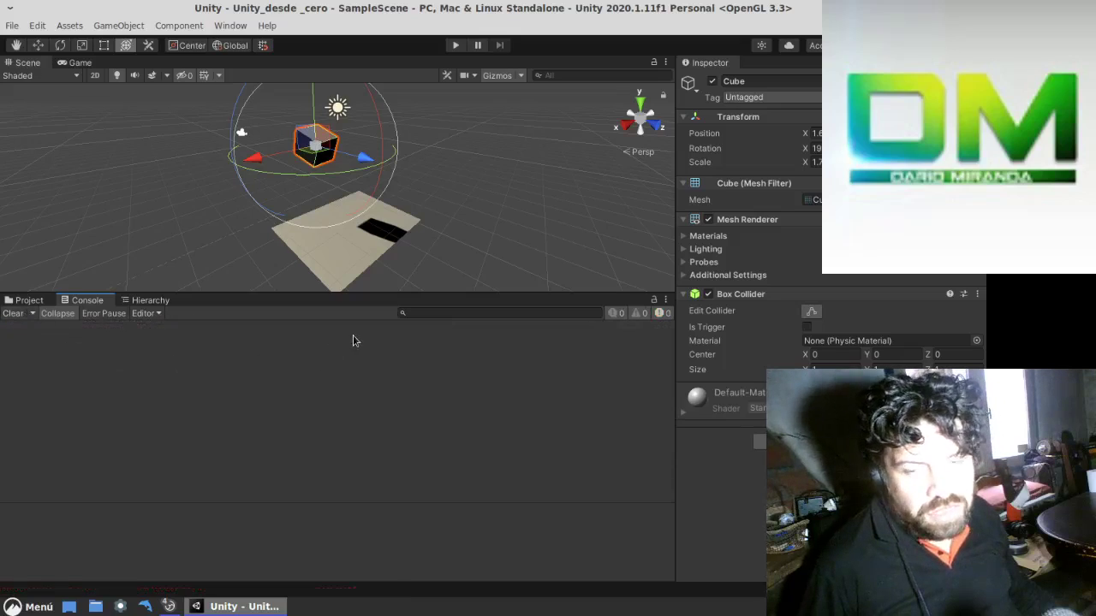
Orbit the scene slightly and show the Cube above the Plane in the Game view
alt+drag(281, 246, 182, 157)
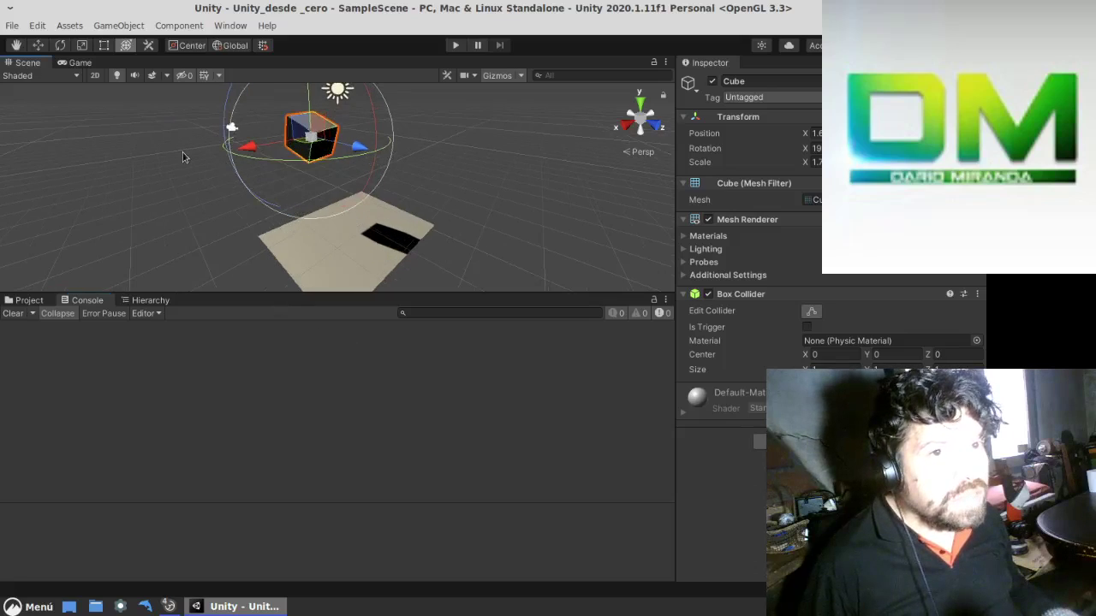
click(80, 63)
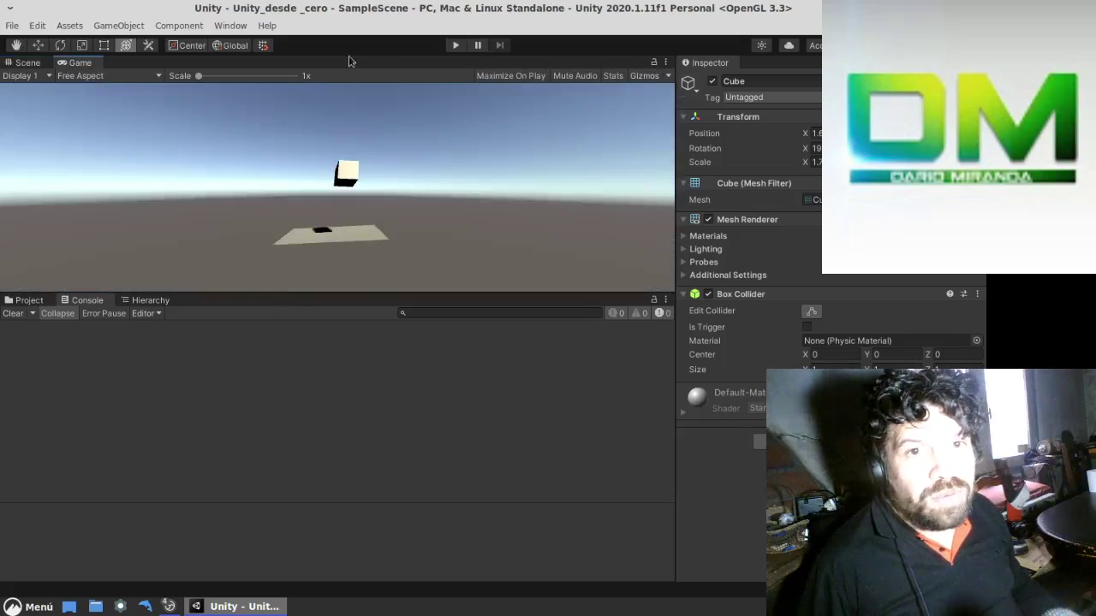
click(228, 26)
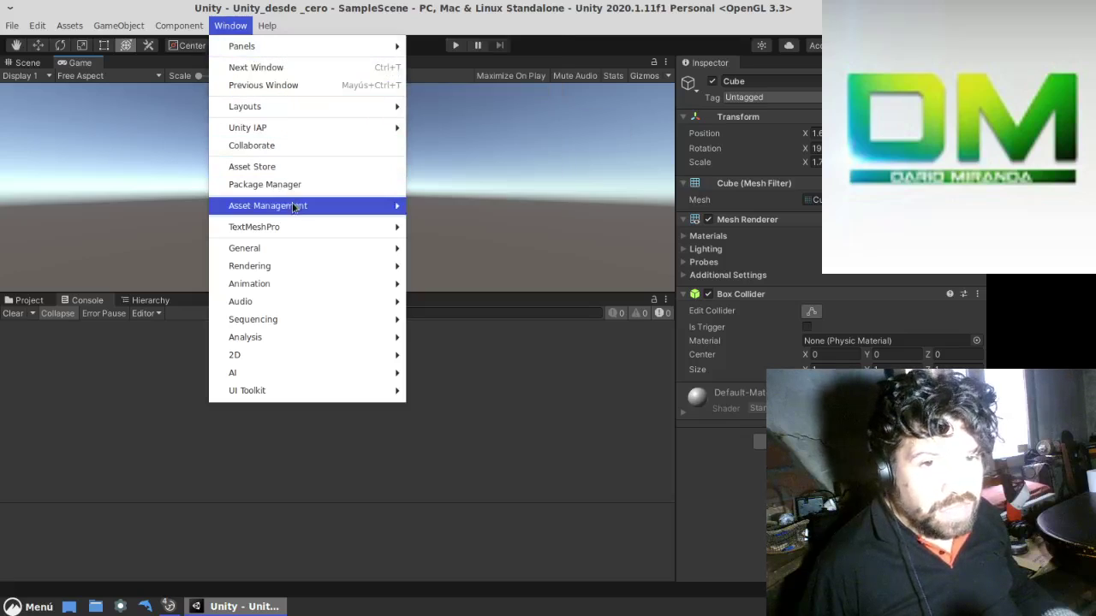
mouse_move(355, 258)
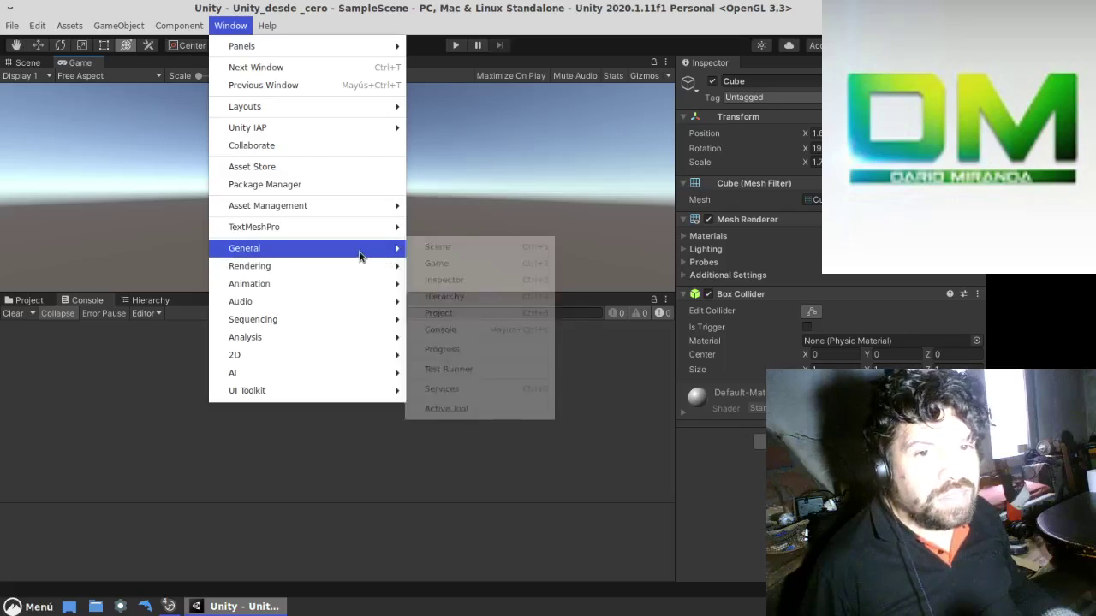